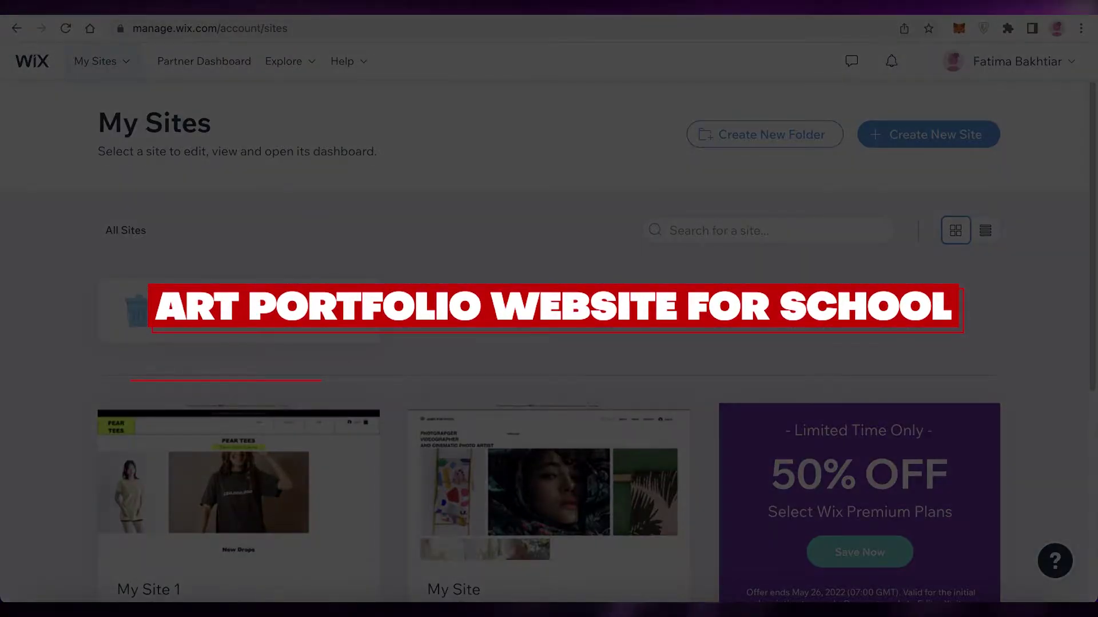
Step: Scroll through the Wix dashboard and check the account menu
{"action": "scroll", "coordinate": [702, 316], "scroll_direction": "down", "scroll_amount": 4}
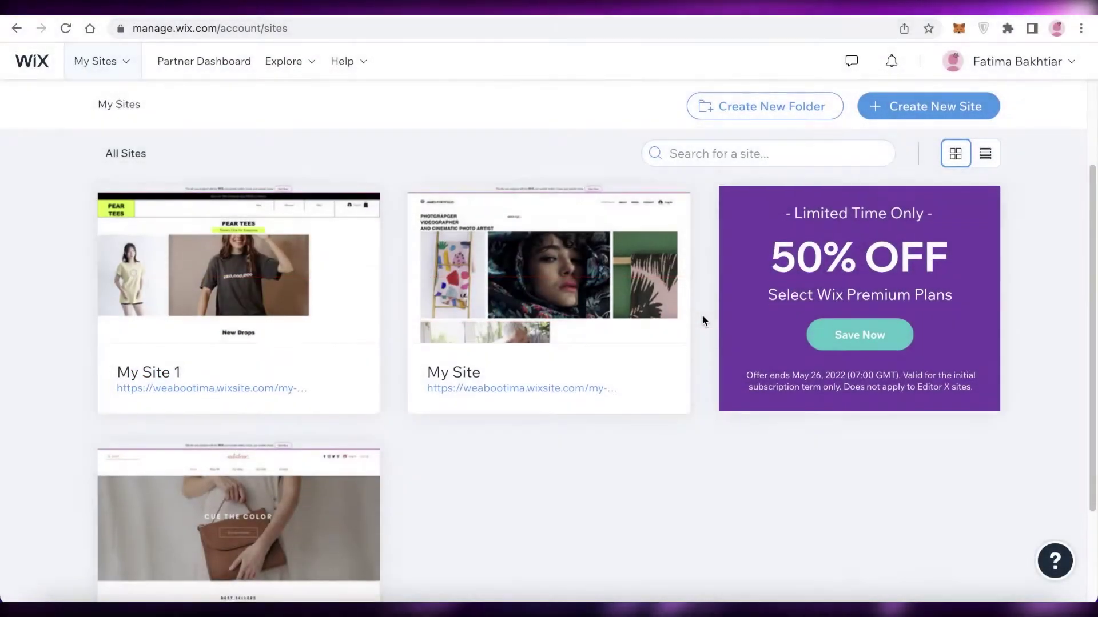
{"action": "scroll", "coordinate": [709, 329], "scroll_direction": "down", "scroll_amount": 2}
{"action": "scroll", "coordinate": [639, 323], "scroll_direction": "up", "scroll_amount": 6}
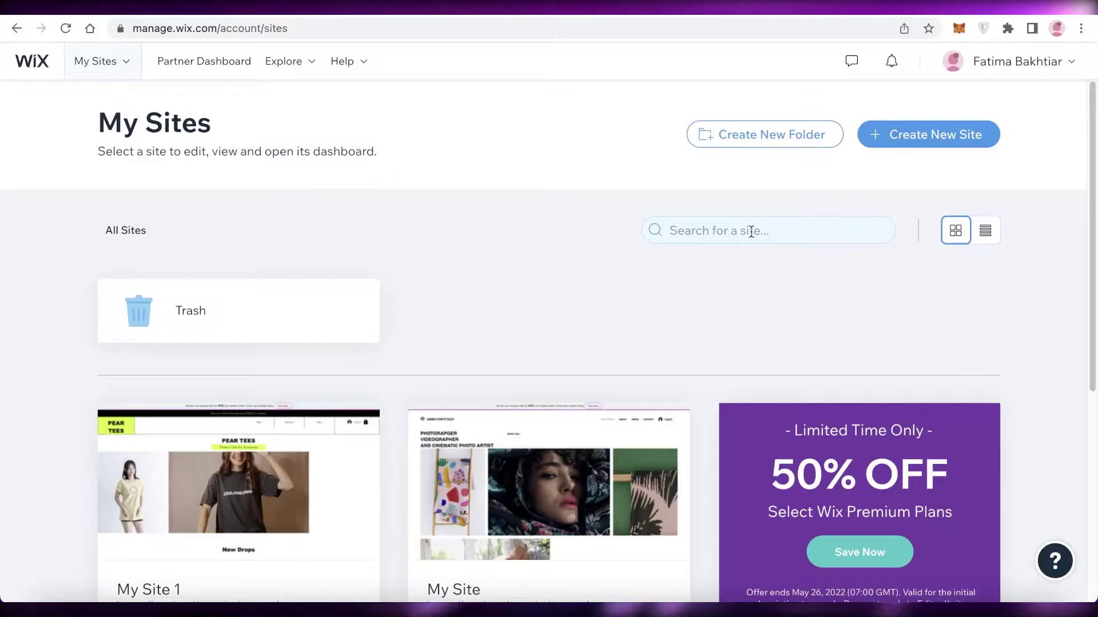
{"action": "scroll", "coordinate": [750, 232], "scroll_direction": "down", "scroll_amount": 5}
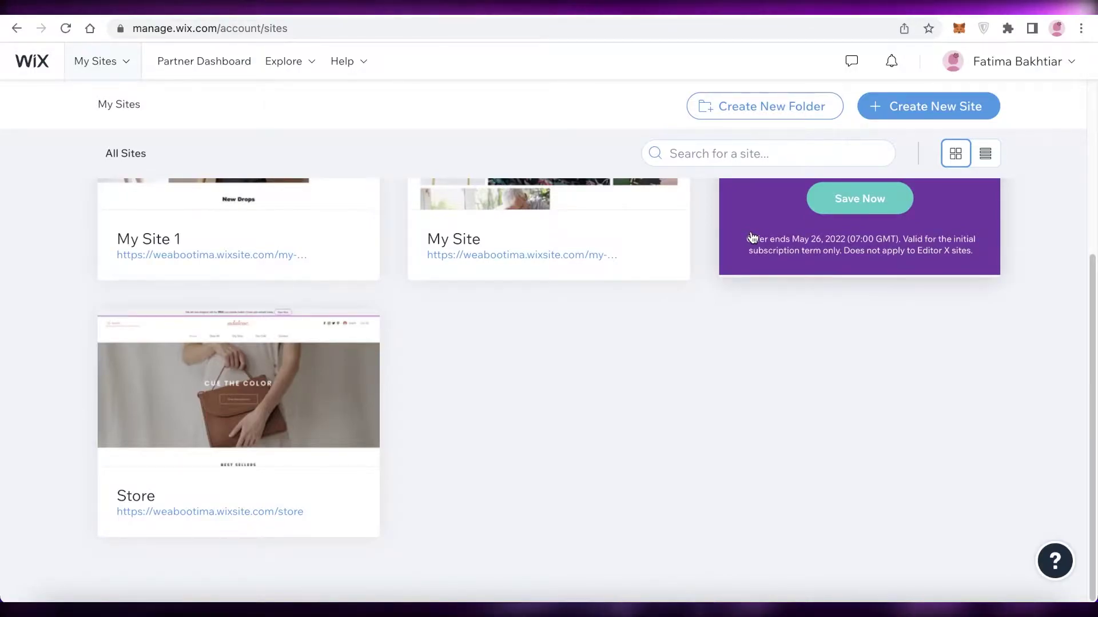
{"action": "scroll", "coordinate": [800, 289], "scroll_direction": "up", "scroll_amount": 6}
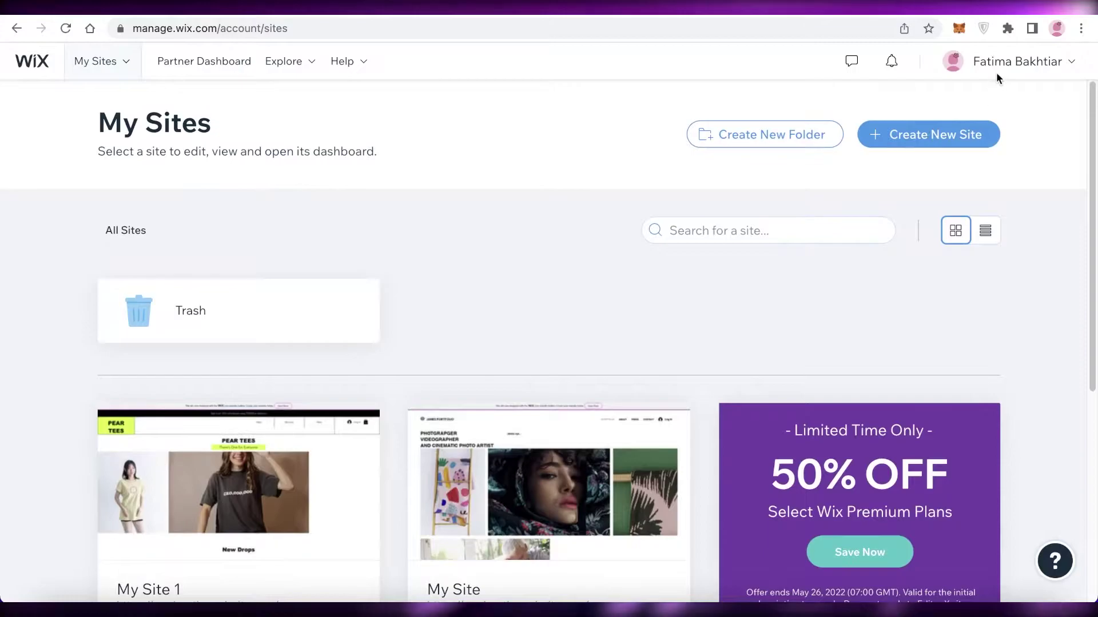
{"action": "left_click", "coordinate": [1006, 63]}
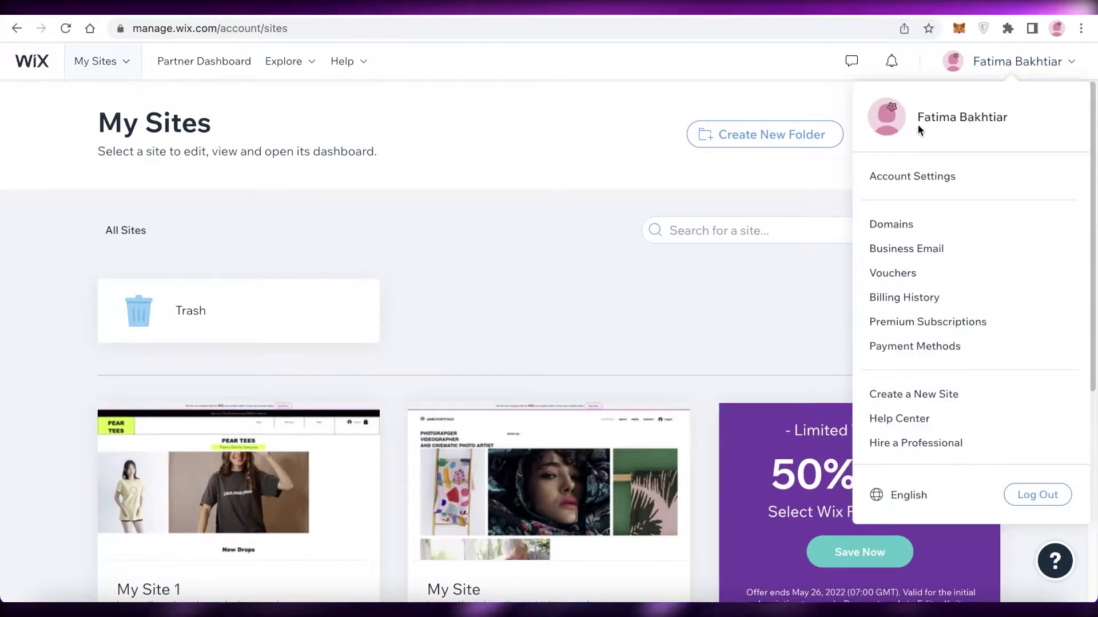
{"action": "left_click", "coordinate": [1008, 76]}
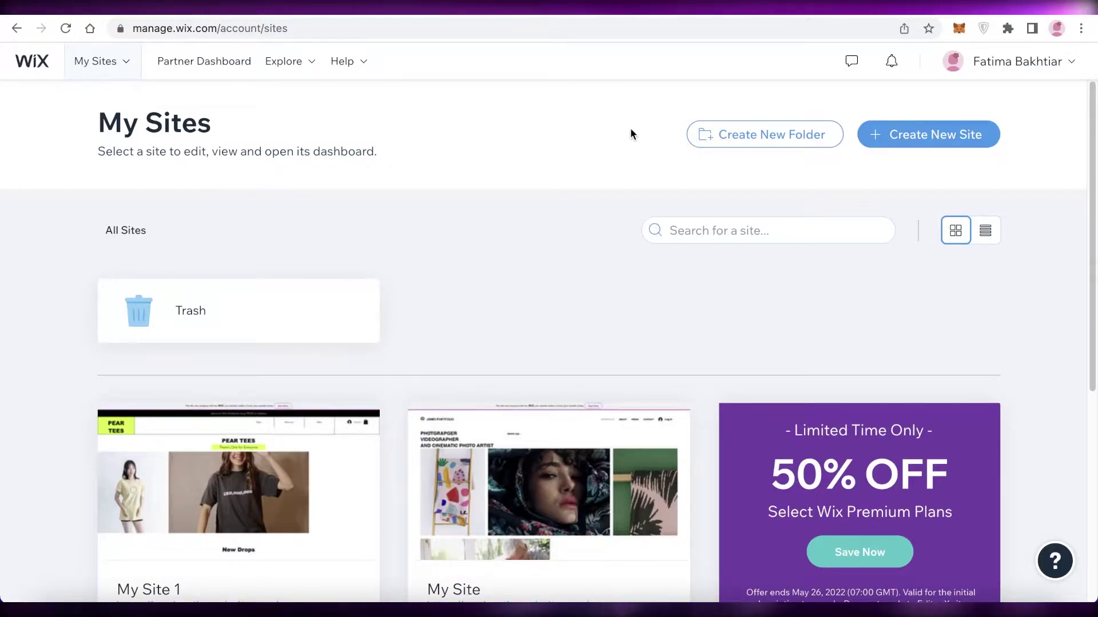
{"action": "scroll", "coordinate": [630, 135], "scroll_direction": "down", "scroll_amount": 6}
{"action": "scroll", "coordinate": [632, 138], "scroll_direction": "up", "scroll_amount": 6}
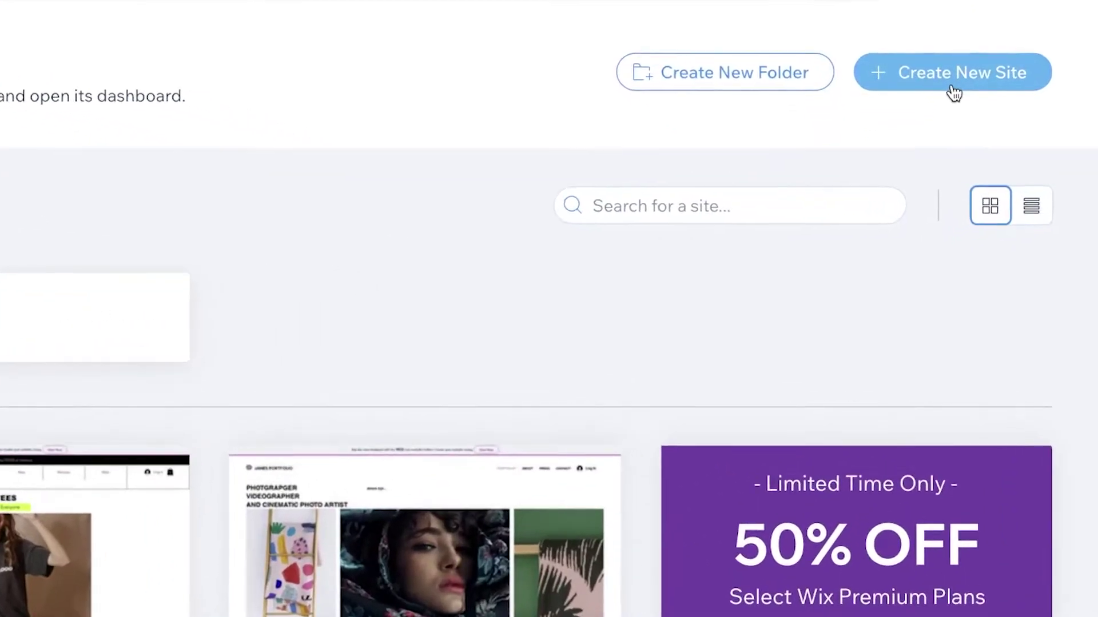
Step: Start a new classic Wix site of type Portfolio and move past the add-features step
{"action": "left_click", "coordinate": [952, 90]}
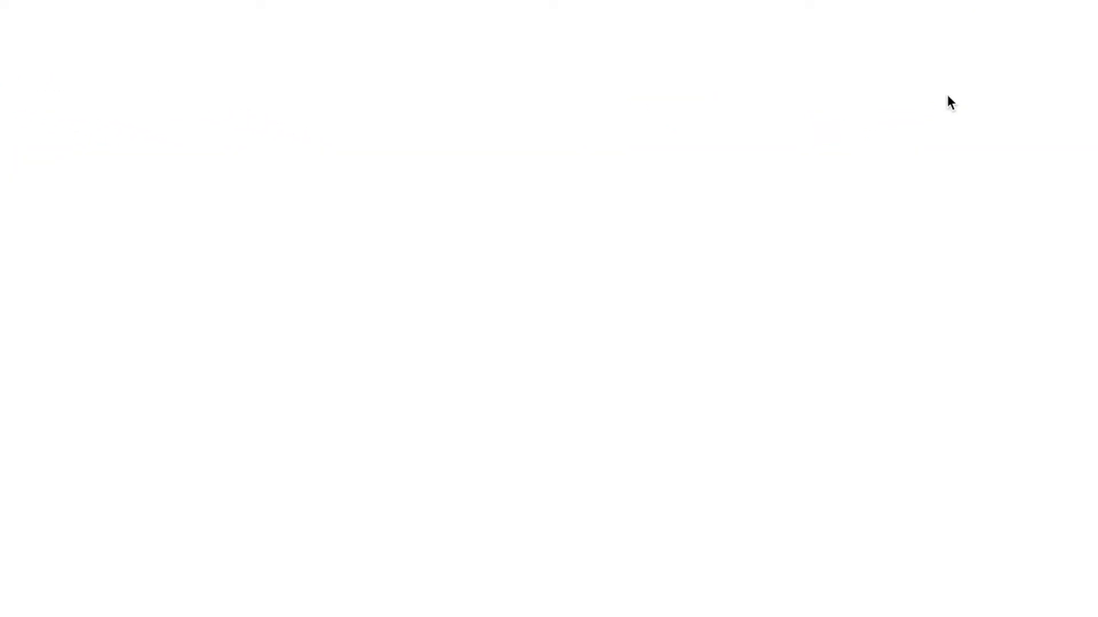
{"action": "key", "text": "XF86AudioLowerVolume"}
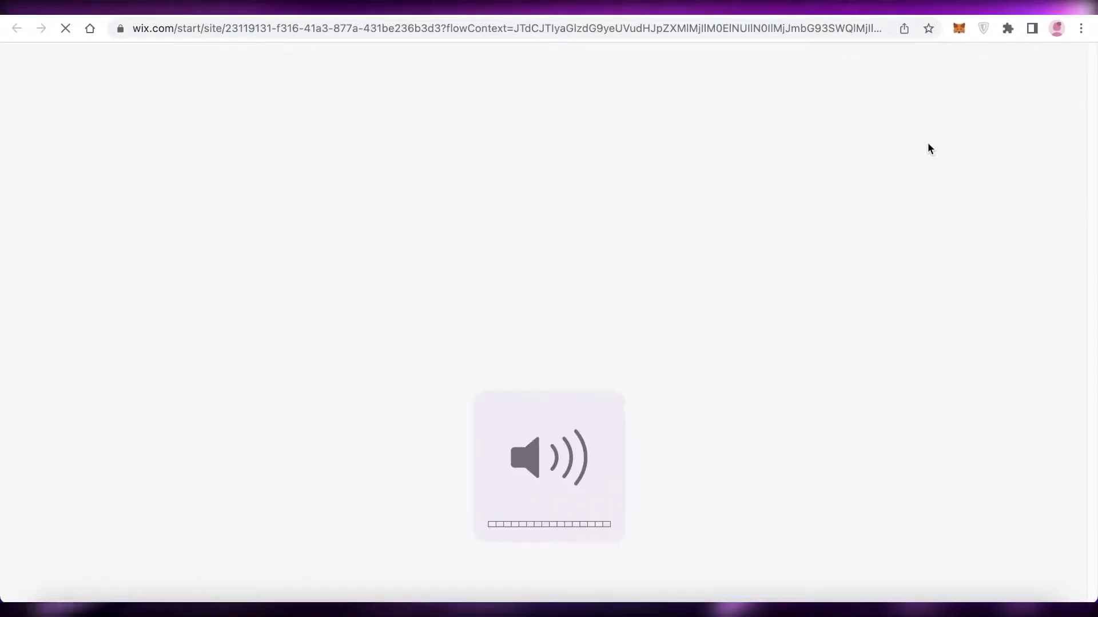
{"action": "key", "text": "XF86AudioLowerVolume"}
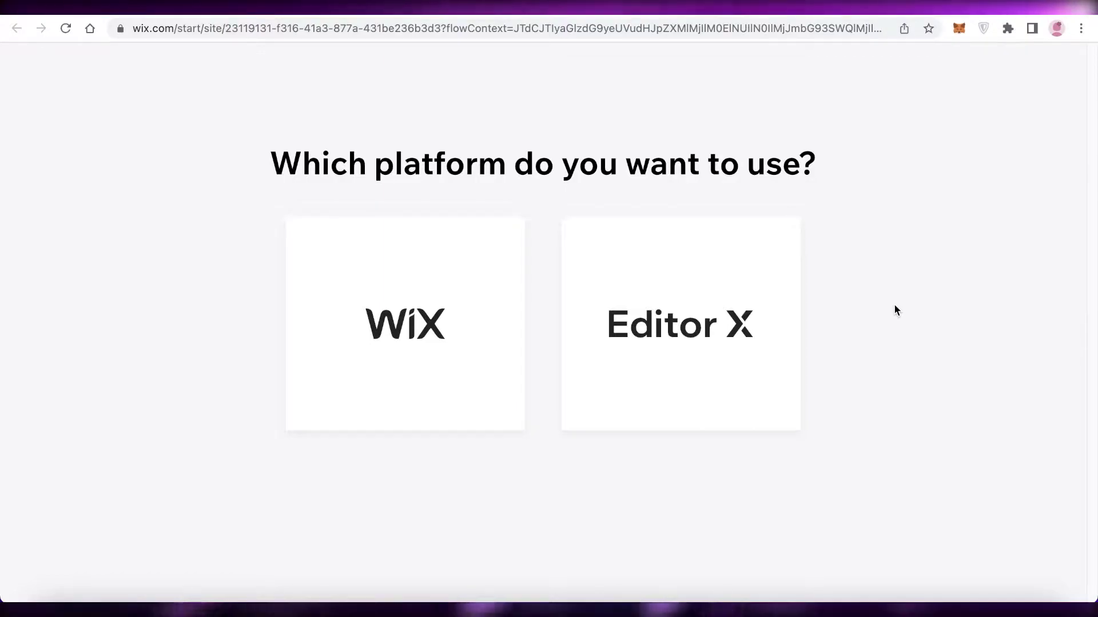
{"action": "left_click", "coordinate": [444, 308]}
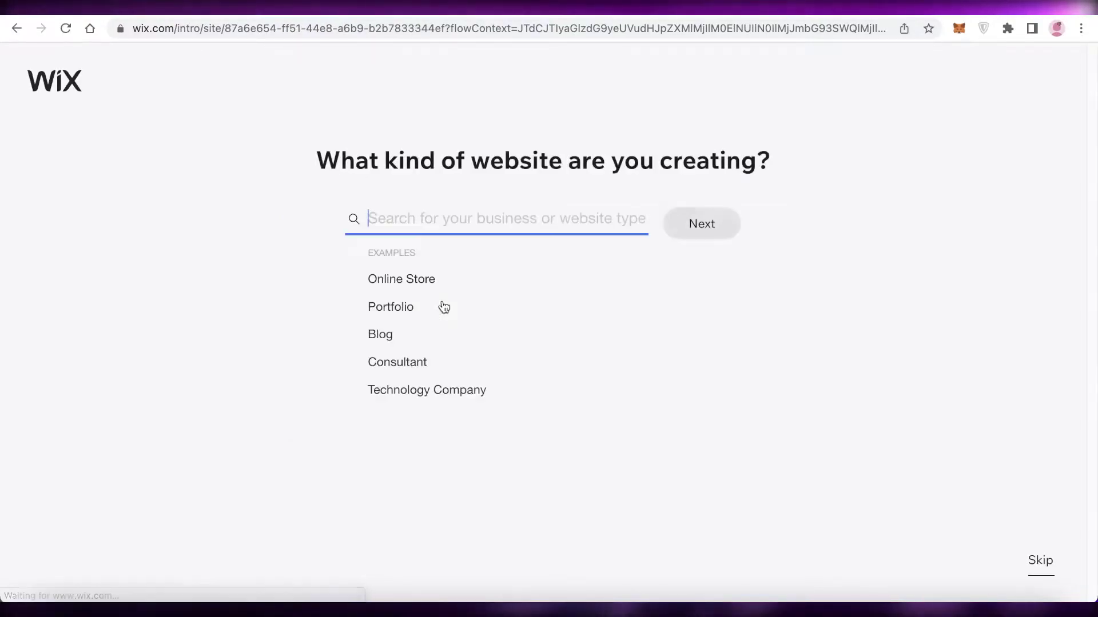
{"action": "left_click", "coordinate": [402, 308]}
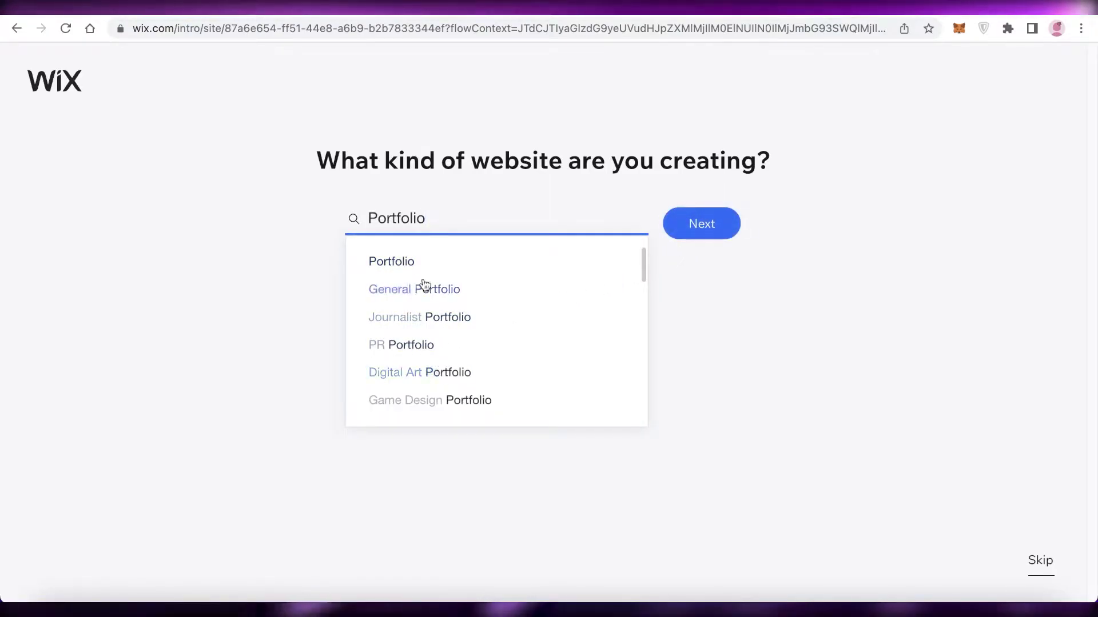
{"action": "key", "text": "Return"}
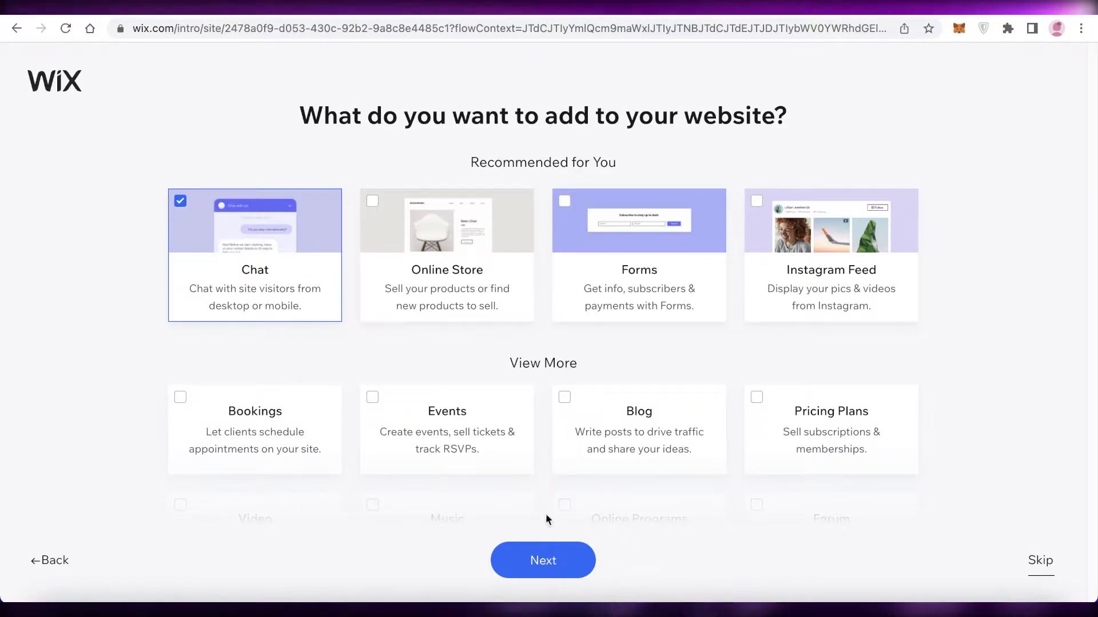
{"action": "left_click", "coordinate": [521, 552]}
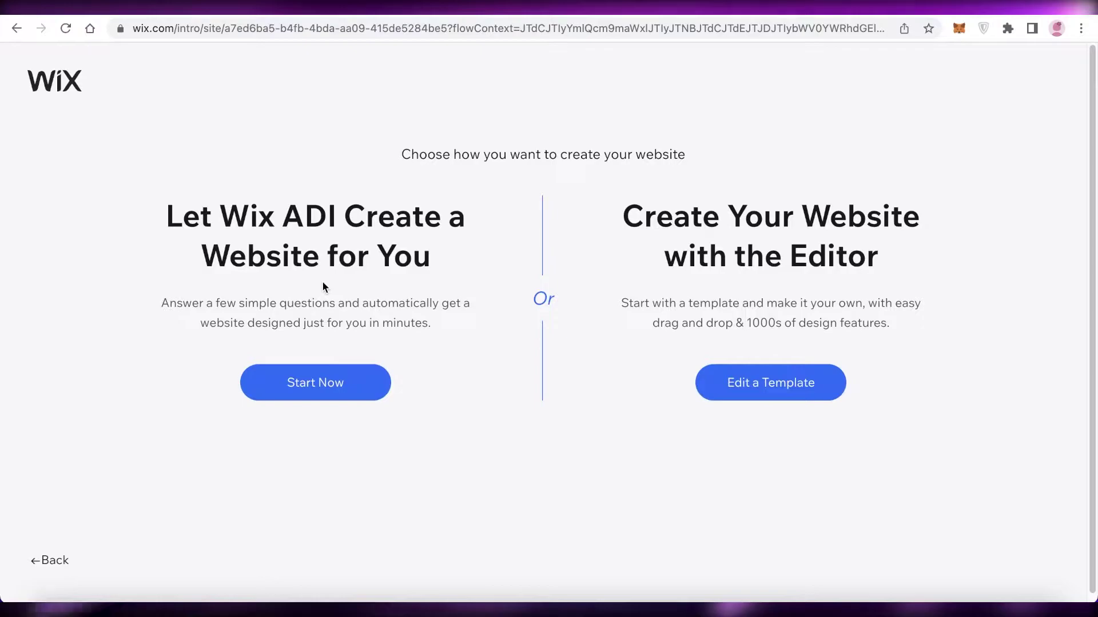
Step: Browse the template gallery showing Online Store templates such as Accessories Store
{"action": "scroll", "coordinate": [323, 287], "scroll_direction": "down", "scroll_amount": 1}
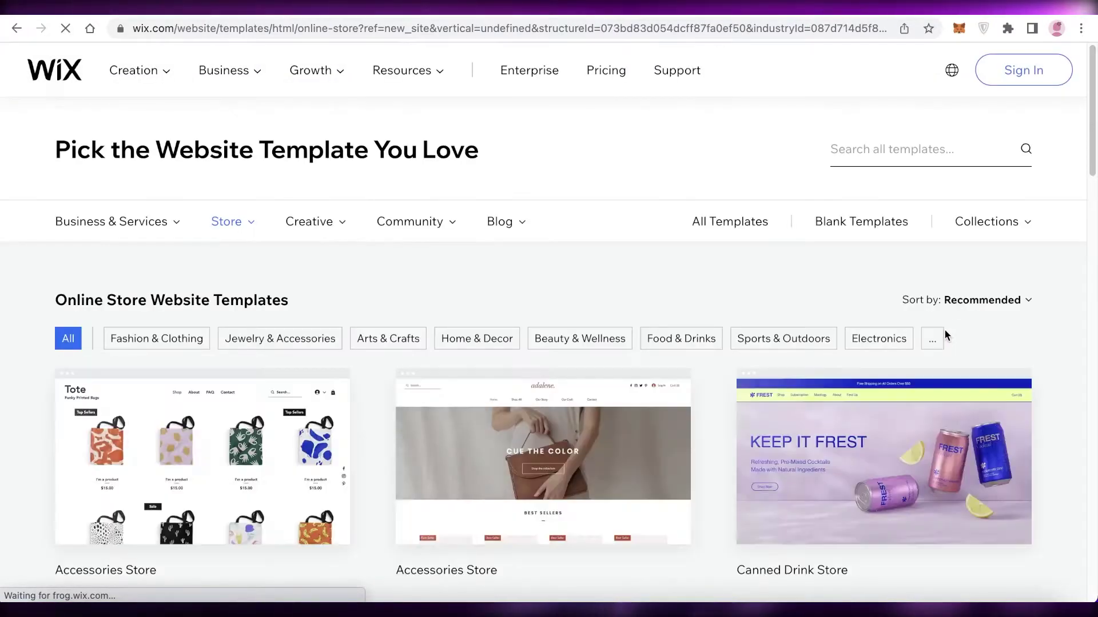
Step: Search the templates for PORTFOLIO
{"action": "scroll", "coordinate": [945, 336], "scroll_direction": "down", "scroll_amount": 15}
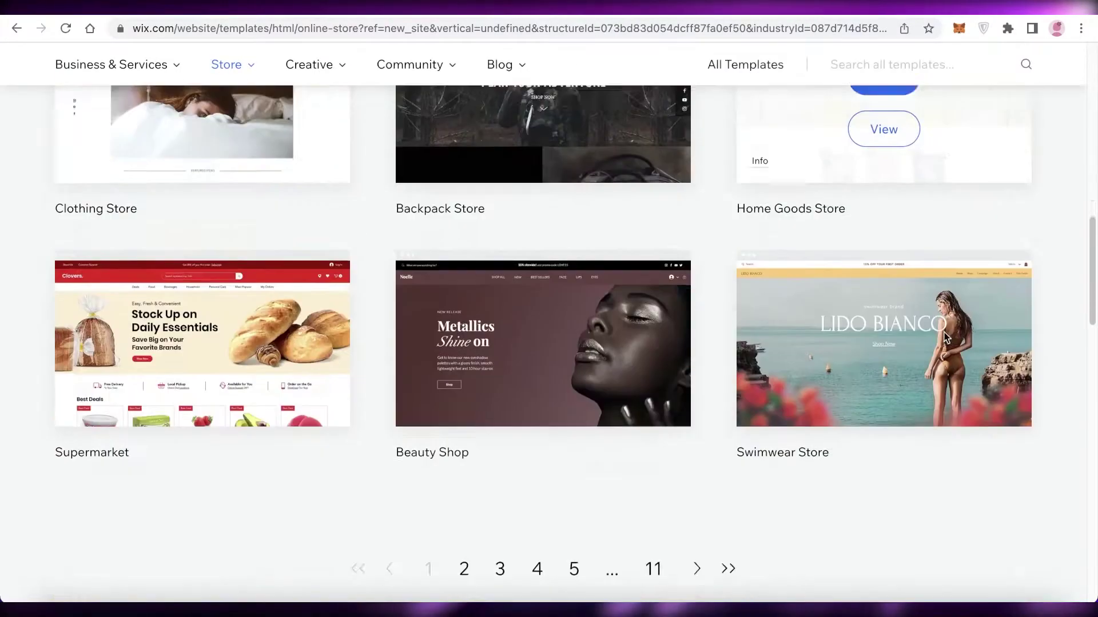
{"action": "scroll", "coordinate": [944, 336], "scroll_direction": "up", "scroll_amount": 12}
{"action": "scroll", "coordinate": [944, 336], "scroll_direction": "up", "scroll_amount": 2}
{"action": "scroll", "coordinate": [932, 229], "scroll_direction": "down", "scroll_amount": 3}
{"action": "scroll", "coordinate": [890, 157], "scroll_direction": "up", "scroll_amount": 3}
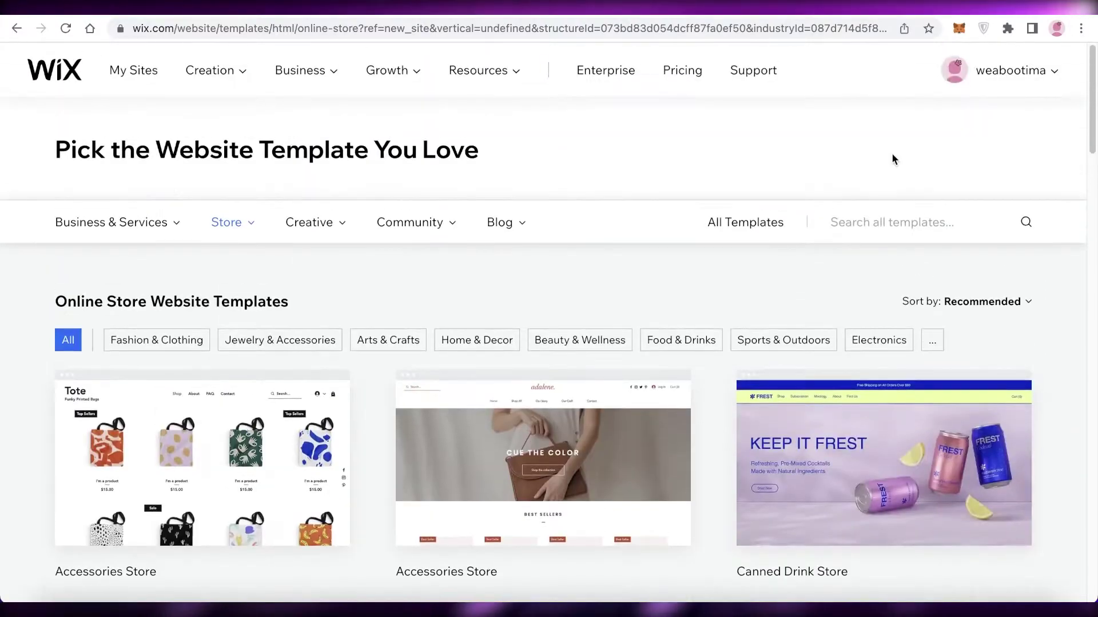
{"action": "left_click", "coordinate": [888, 159]}
{"action": "type", "text": "PORTFOL"}
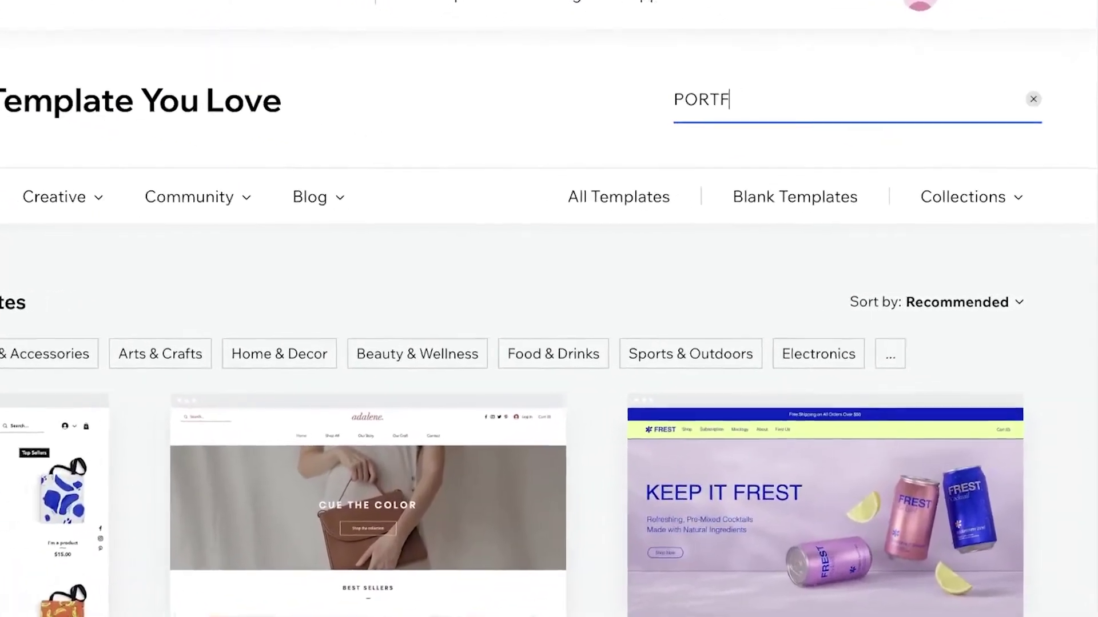
{"action": "type", "text": "IO"}
{"action": "key", "text": "Return"}
Step: Browse the PORTFOLIO results and the blank website templates
{"action": "scroll", "coordinate": [794, 225], "scroll_direction": "down", "scroll_amount": 3}
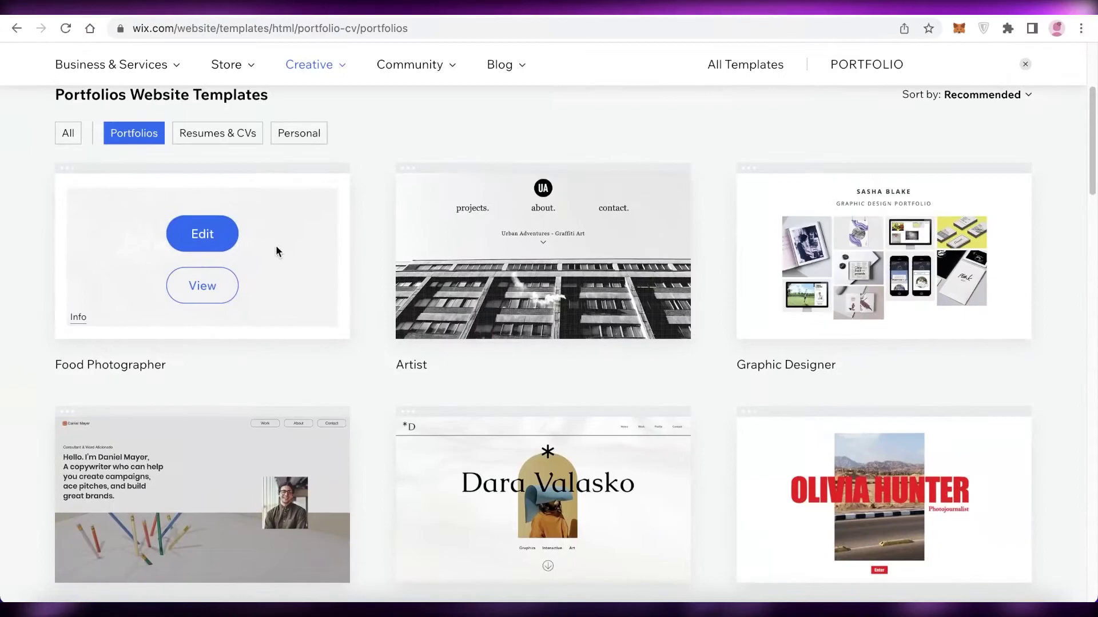
{"action": "scroll", "coordinate": [1031, 286], "scroll_direction": "down", "scroll_amount": 6}
{"action": "scroll", "coordinate": [380, 228], "scroll_direction": "up", "scroll_amount": 7}
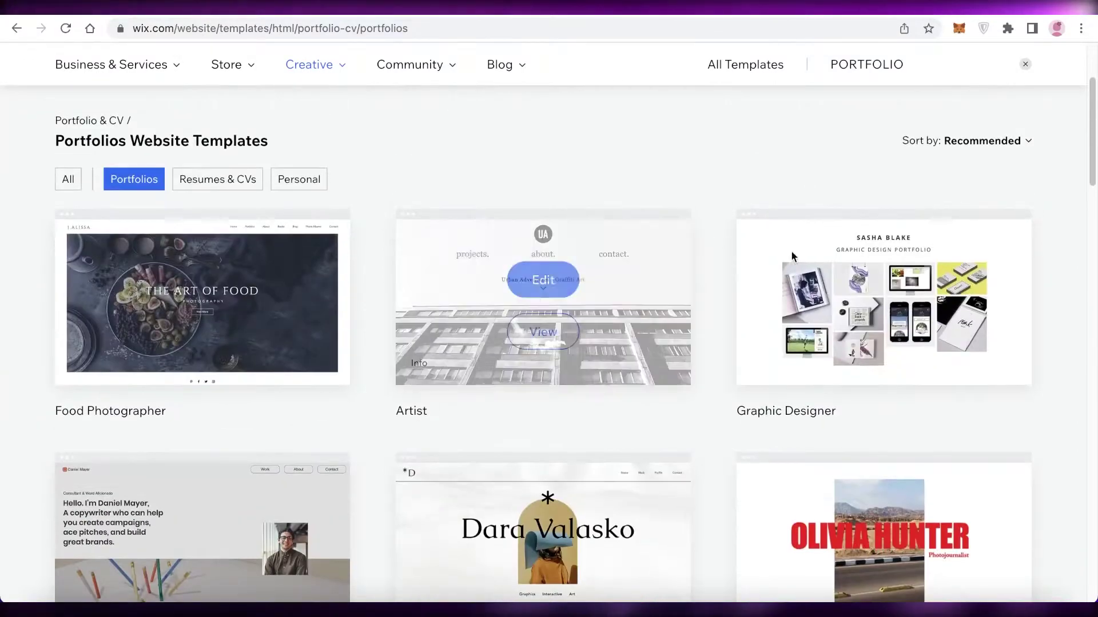
{"action": "scroll", "coordinate": [751, 257], "scroll_direction": "down", "scroll_amount": 10}
{"action": "scroll", "coordinate": [417, 274], "scroll_direction": "down", "scroll_amount": 5}
{"action": "scroll", "coordinate": [417, 274], "scroll_direction": "up", "scroll_amount": 10}
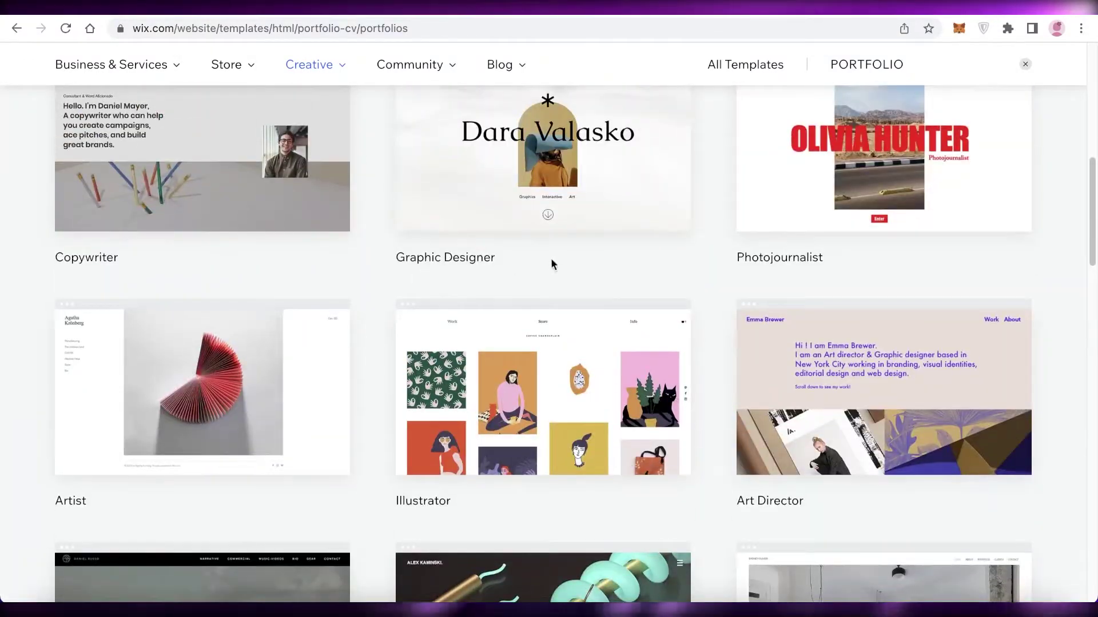
{"action": "scroll", "coordinate": [550, 258], "scroll_direction": "up", "scroll_amount": 3}
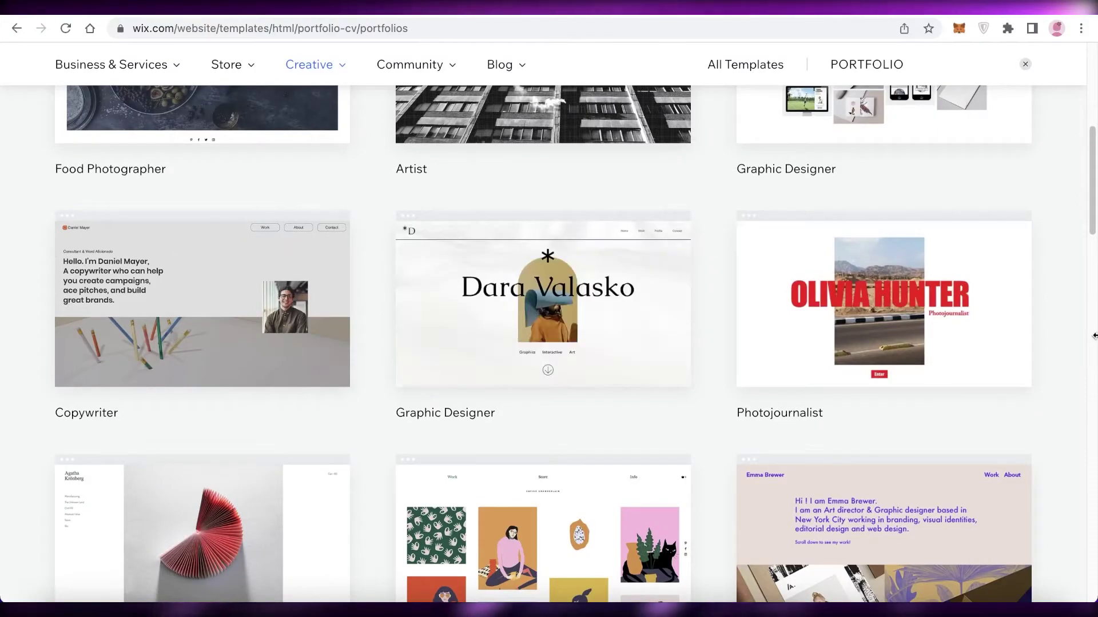
{"action": "scroll", "coordinate": [1093, 335], "scroll_direction": "up", "scroll_amount": 6}
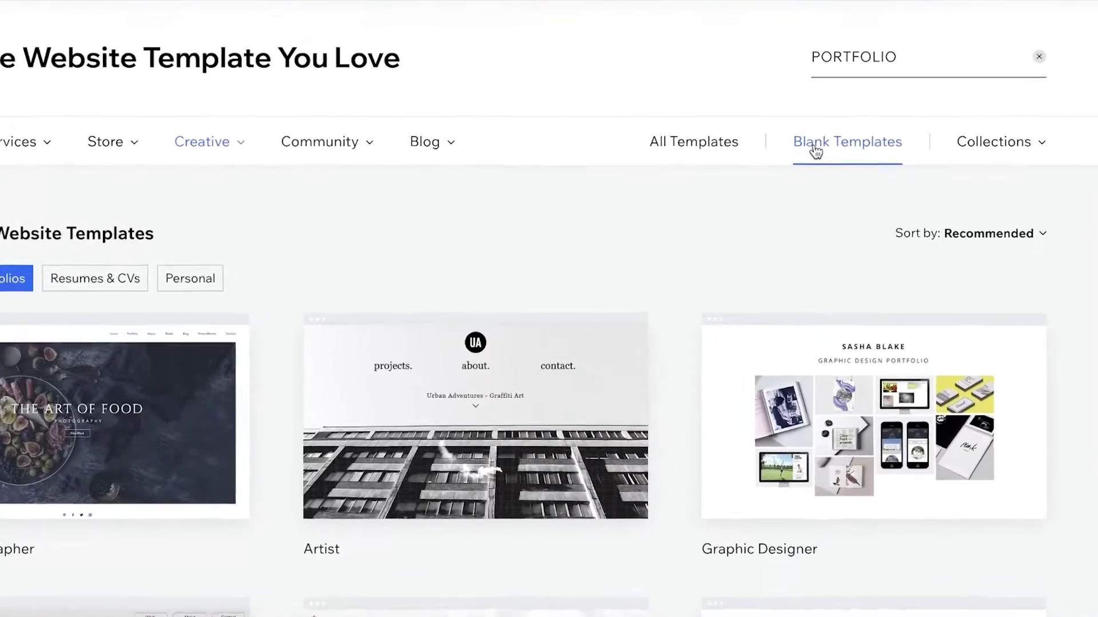
{"action": "left_click", "coordinate": [834, 165]}
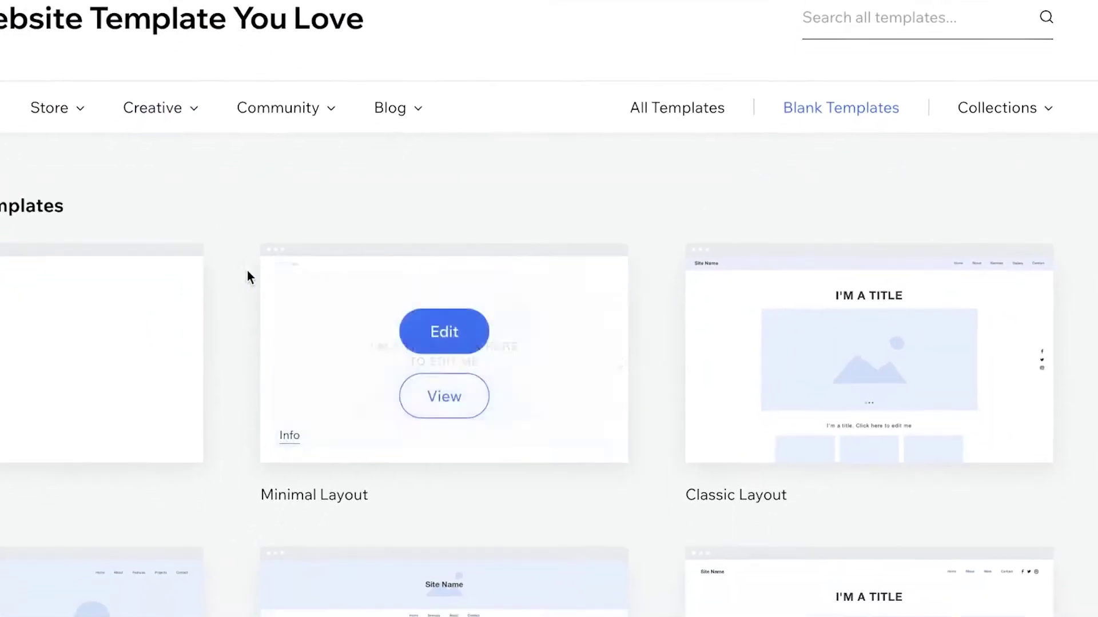
{"action": "scroll", "coordinate": [208, 304], "scroll_direction": "down", "scroll_amount": 5}
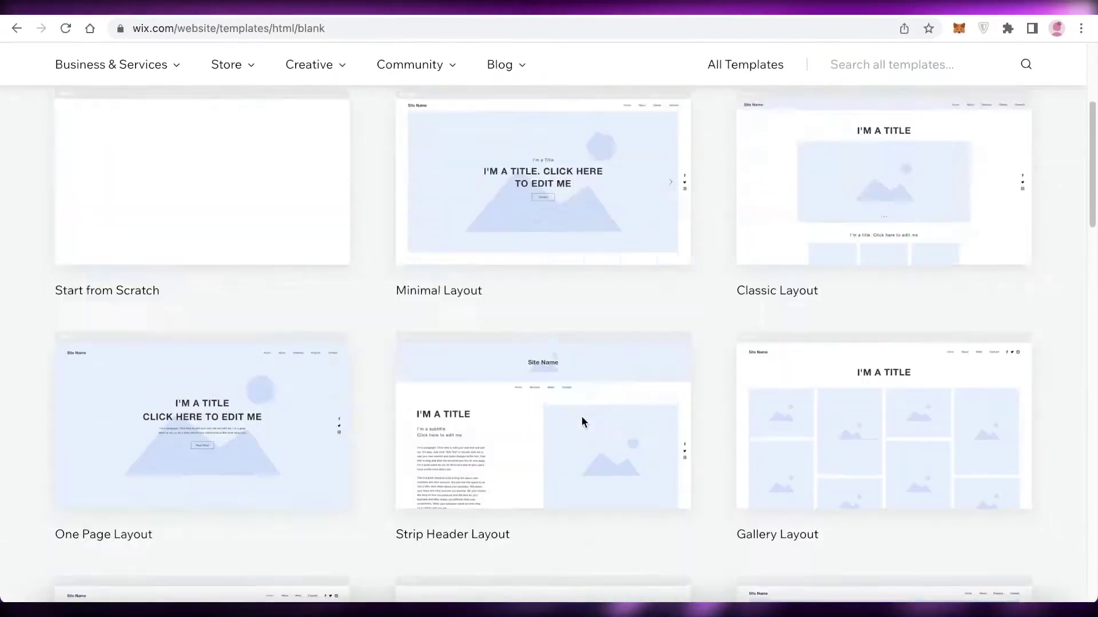
{"action": "scroll", "coordinate": [214, 342], "scroll_direction": "up", "scroll_amount": 4}
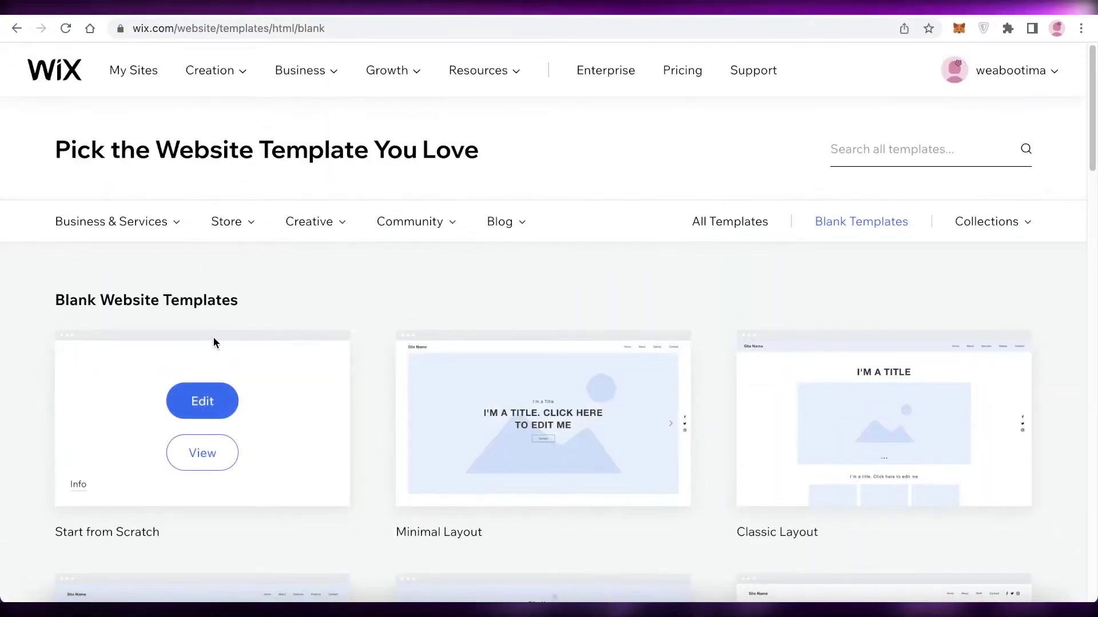
{"action": "scroll", "coordinate": [223, 360], "scroll_direction": "down", "scroll_amount": 8}
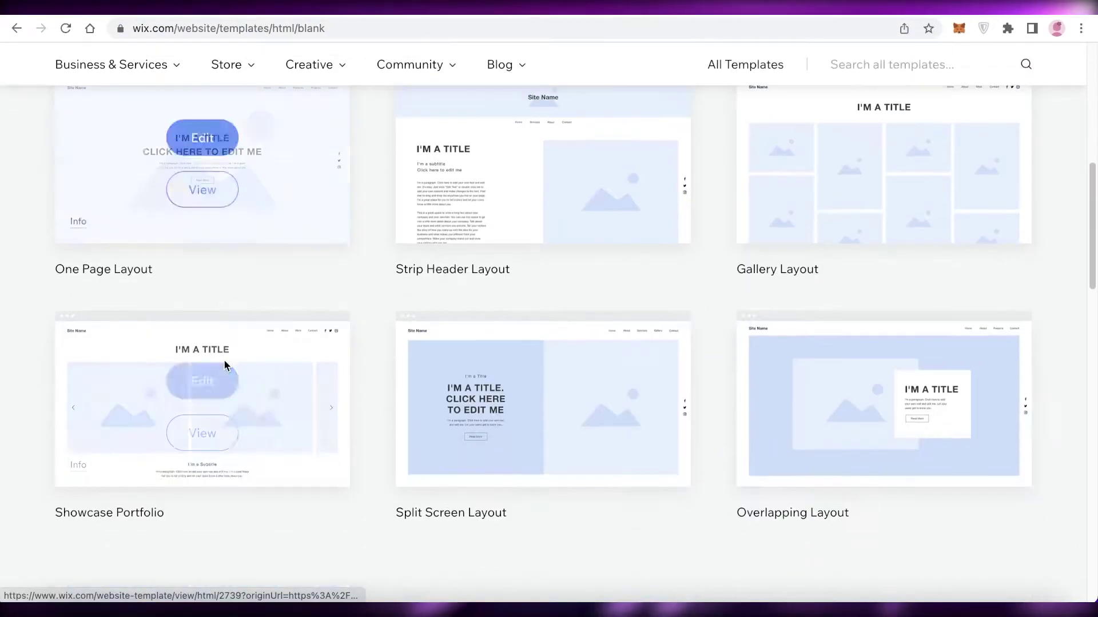
{"action": "scroll", "coordinate": [224, 362], "scroll_direction": "up", "scroll_amount": 10}
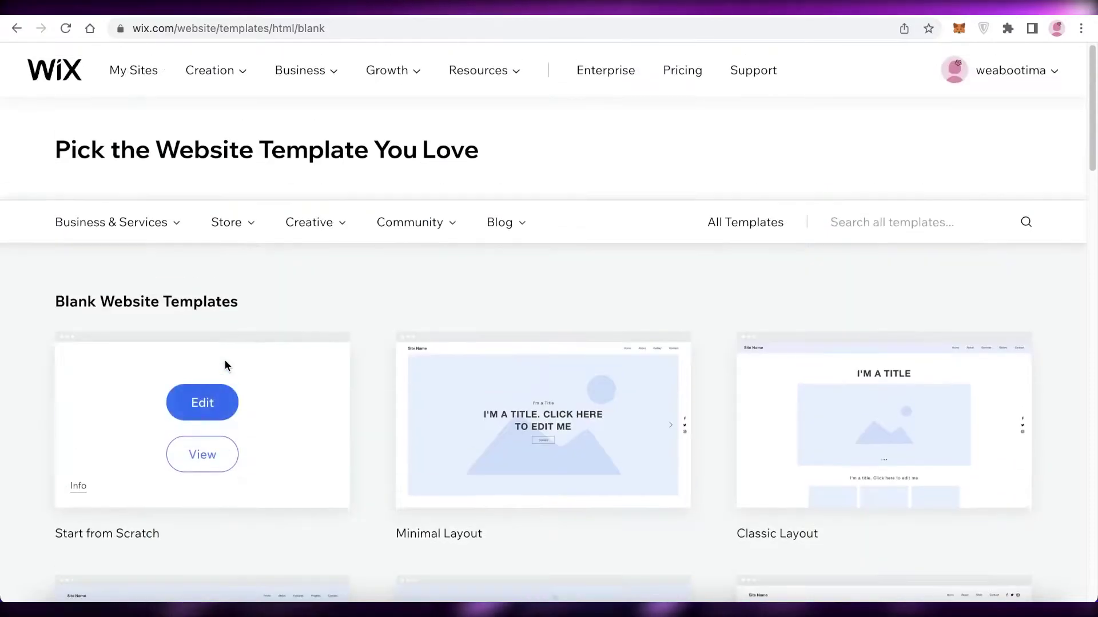
Step: Switch between all and blank templates, ending on All Templates
{"action": "left_click", "coordinate": [706, 229]}
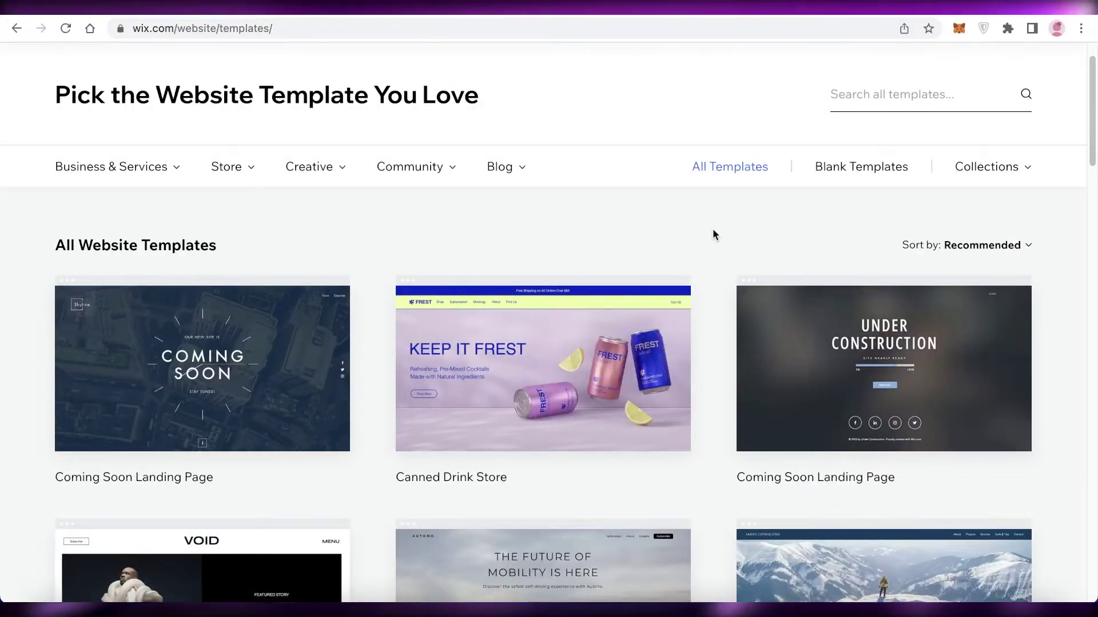
{"action": "scroll", "coordinate": [712, 228], "scroll_direction": "down", "scroll_amount": 5}
{"action": "scroll", "coordinate": [831, 144], "scroll_direction": "up", "scroll_amount": 5}
{"action": "left_click", "coordinate": [829, 218]}
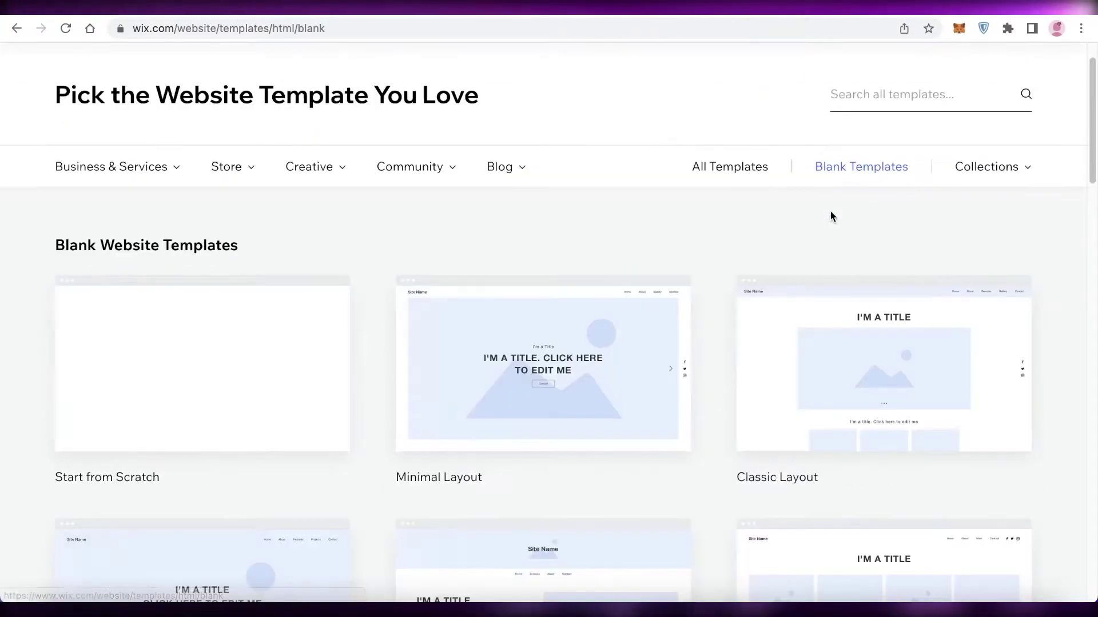
{"action": "mouse_move", "coordinate": [237, 313]}
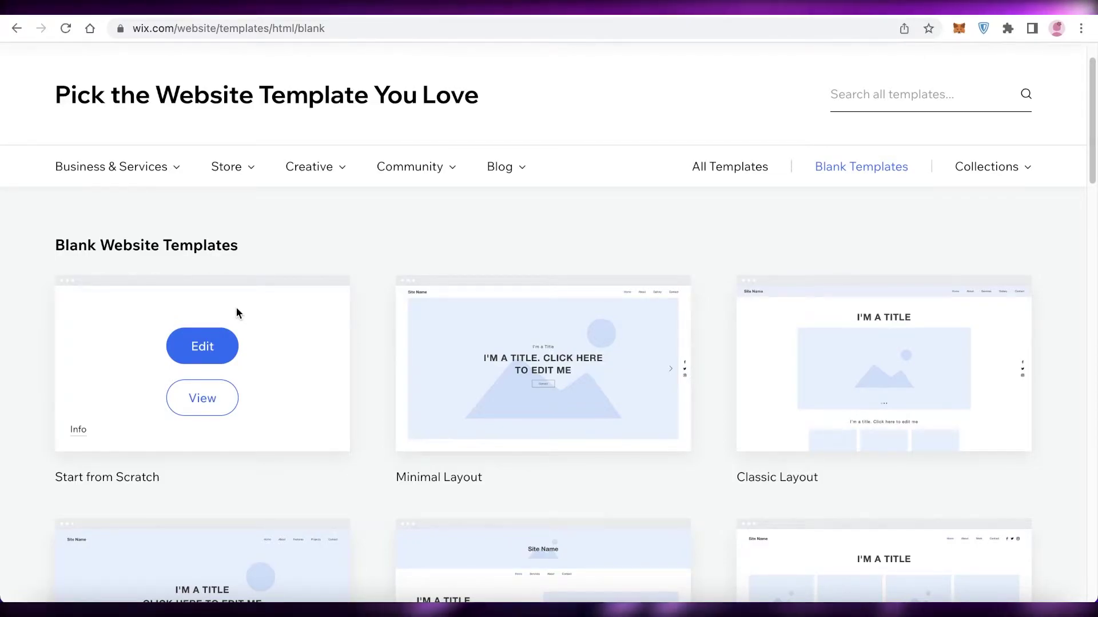
{"action": "mouse_move", "coordinate": [720, 172]}
{"action": "left_mouse_down"}
{"action": "mouse_move", "coordinate": [790, 140]}
{"action": "mouse_move", "coordinate": [760, 169]}
{"action": "mouse_move", "coordinate": [733, 174]}
{"action": "left_mouse_up"}
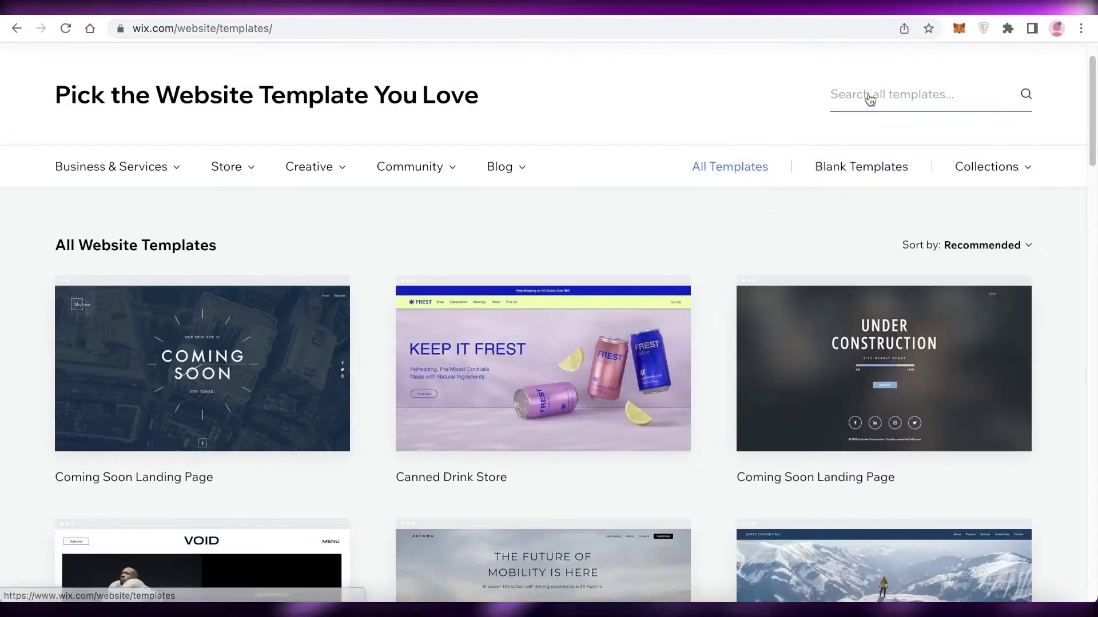
Step: Search all templates for ART PORTFOLIO and edit the abstract-painting Artist template
{"action": "left_click", "coordinate": [884, 87]}
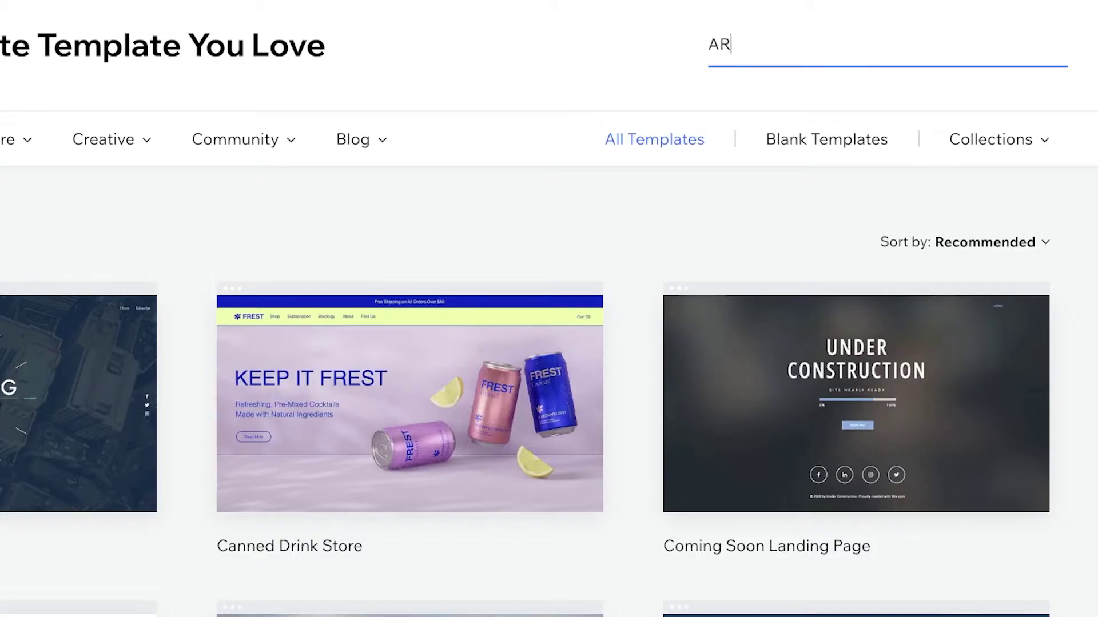
{"action": "type", "text": "ART PORTFOLIO"}
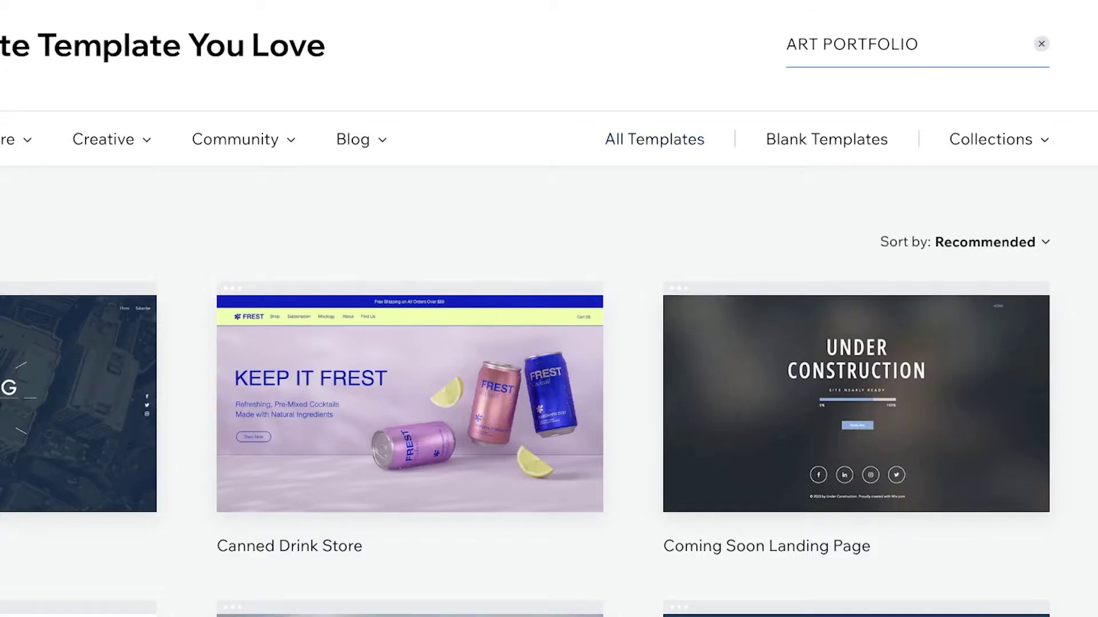
{"action": "key", "text": "Return"}
{"action": "scroll", "coordinate": [875, 103], "scroll_direction": "down", "scroll_amount": 5}
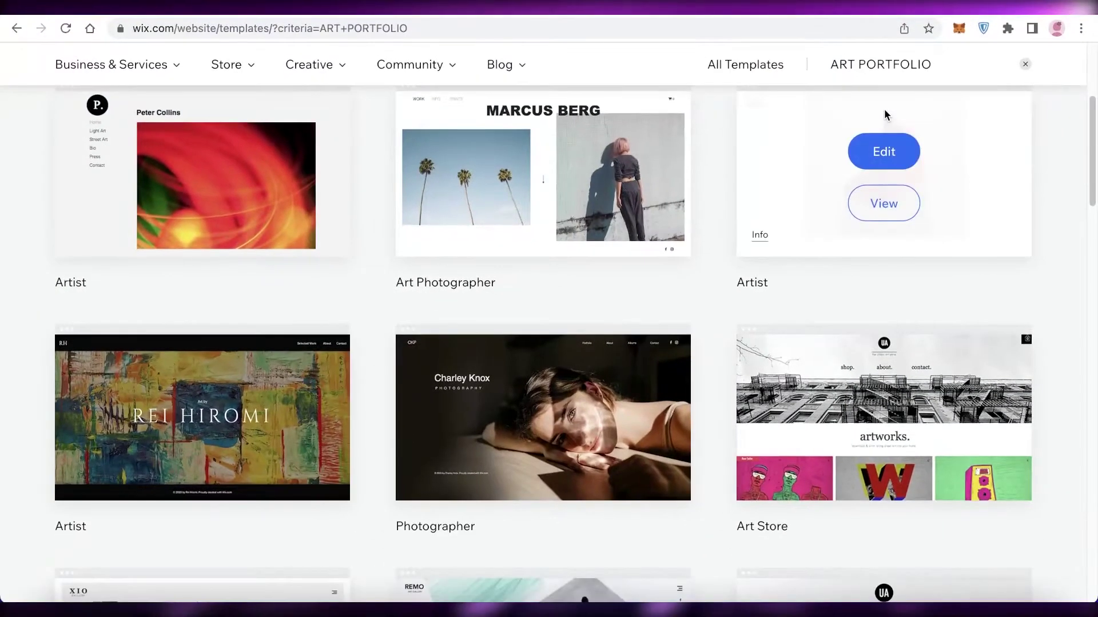
{"action": "scroll", "coordinate": [884, 108], "scroll_direction": "down", "scroll_amount": 3}
{"action": "scroll", "coordinate": [922, 182], "scroll_direction": "down", "scroll_amount": 12}
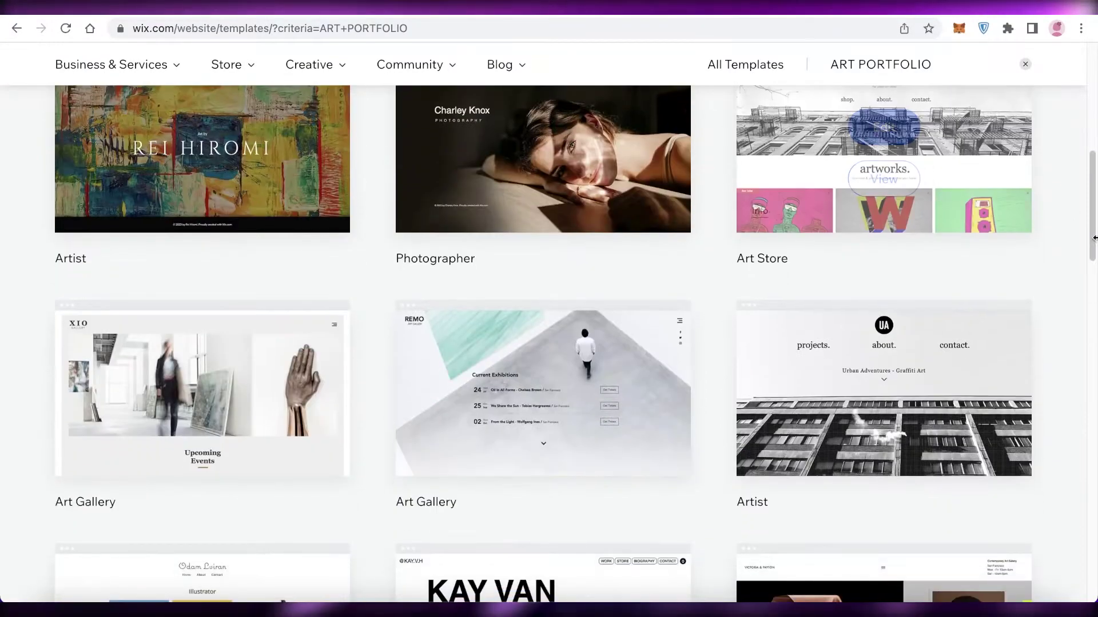
{"action": "scroll", "coordinate": [926, 392], "scroll_direction": "up", "scroll_amount": 5}
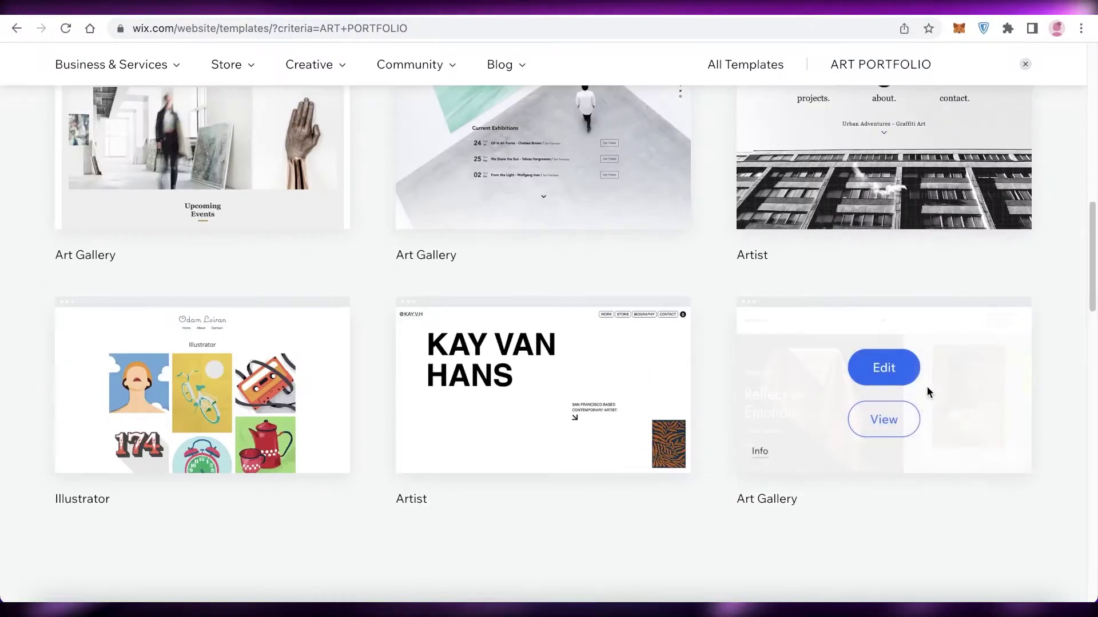
{"action": "scroll", "coordinate": [1090, 368], "scroll_direction": "up", "scroll_amount": 7}
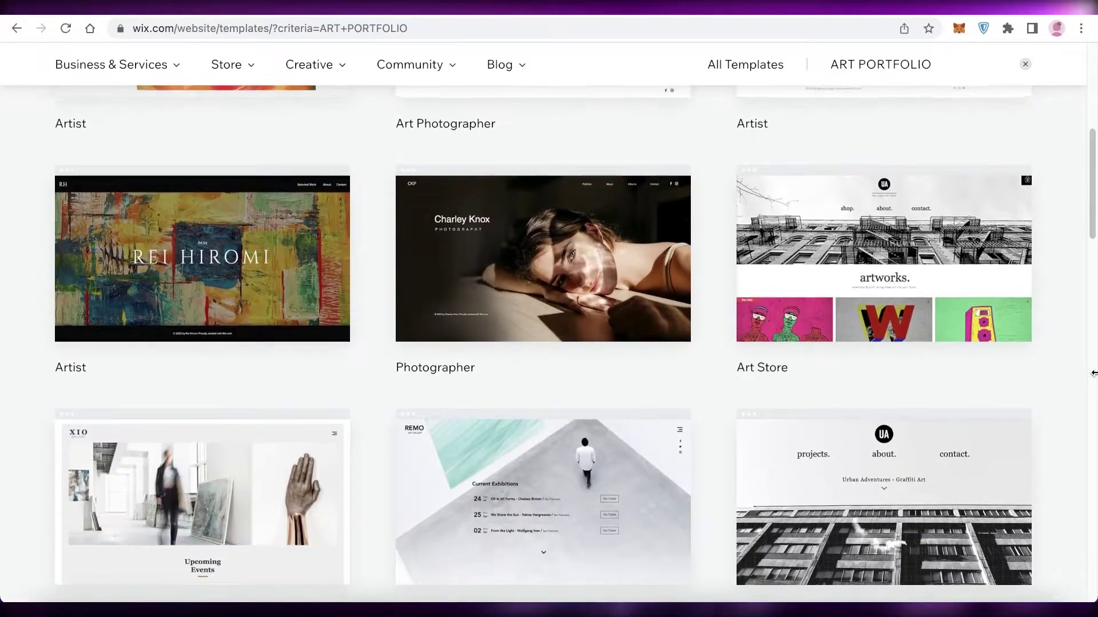
{"action": "scroll", "coordinate": [646, 396], "scroll_direction": "up", "scroll_amount": 7}
{"action": "scroll", "coordinate": [646, 395], "scroll_direction": "down", "scroll_amount": 2}
{"action": "mouse_move", "coordinate": [230, 338]}
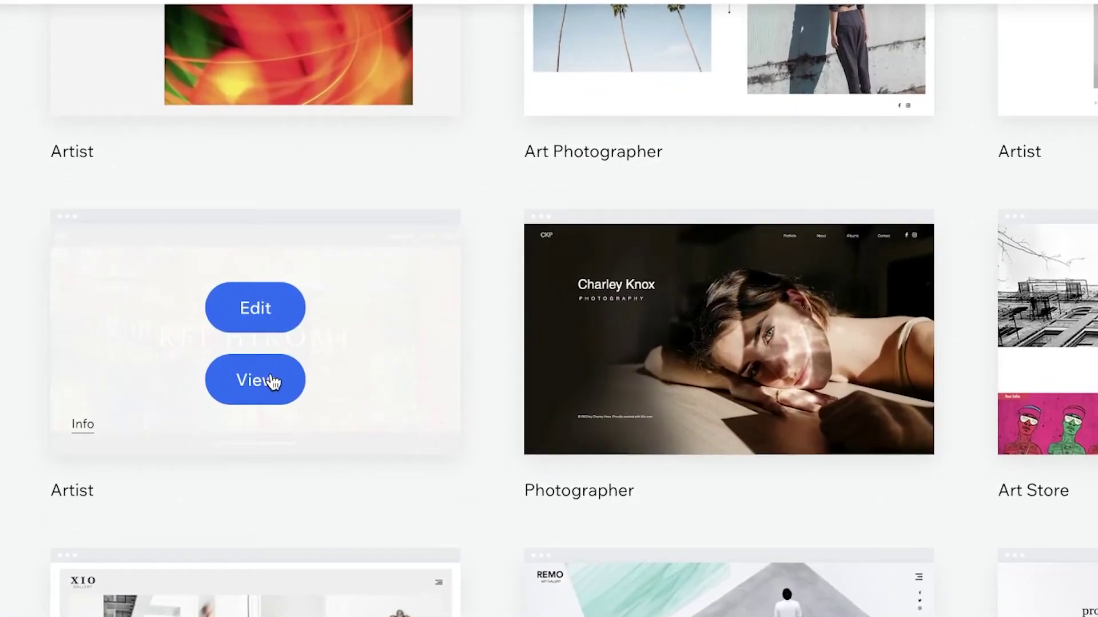
{"action": "left_click", "coordinate": [228, 316]}
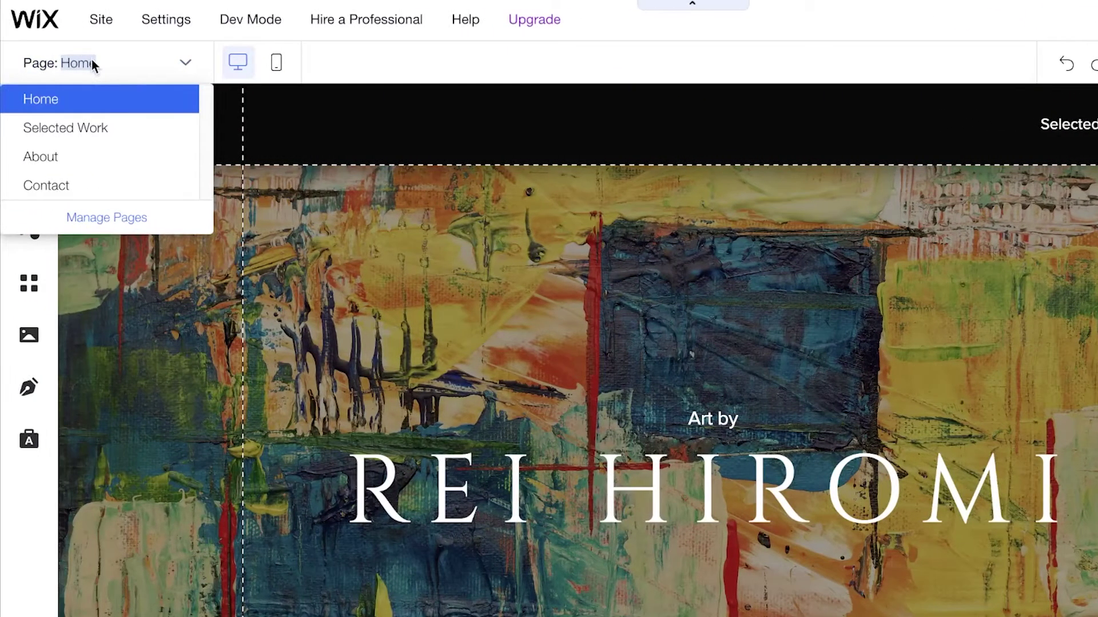
Step: Check the Page dropdown and scroll the Home page from header to footer
{"action": "mouse_move", "coordinate": [94, 62]}
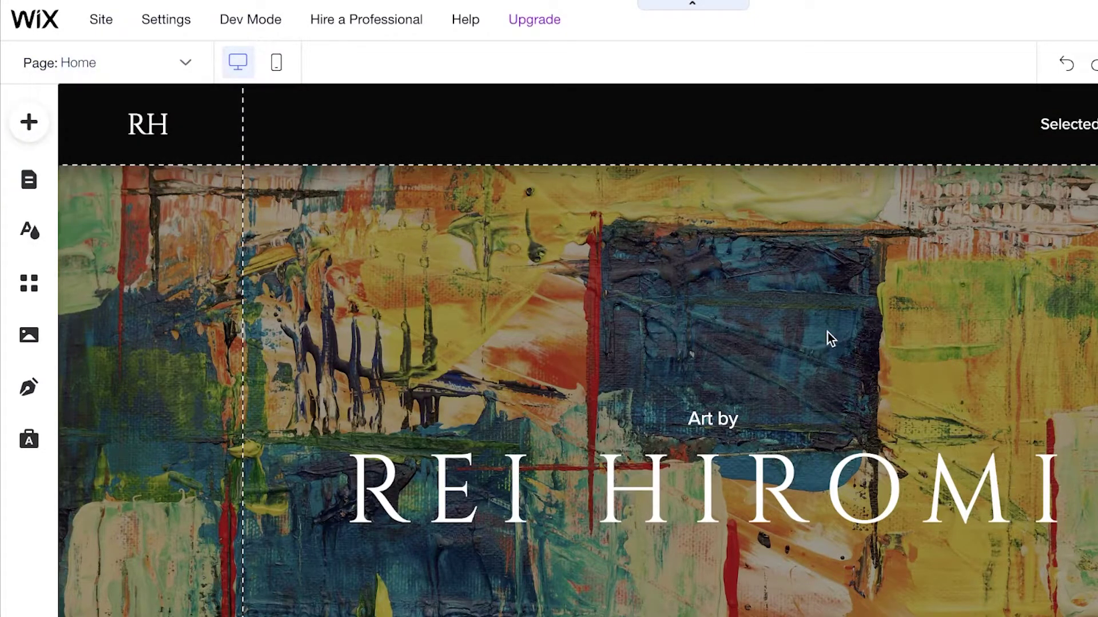
{"action": "scroll", "coordinate": [828, 339], "scroll_direction": "down", "scroll_amount": 5}
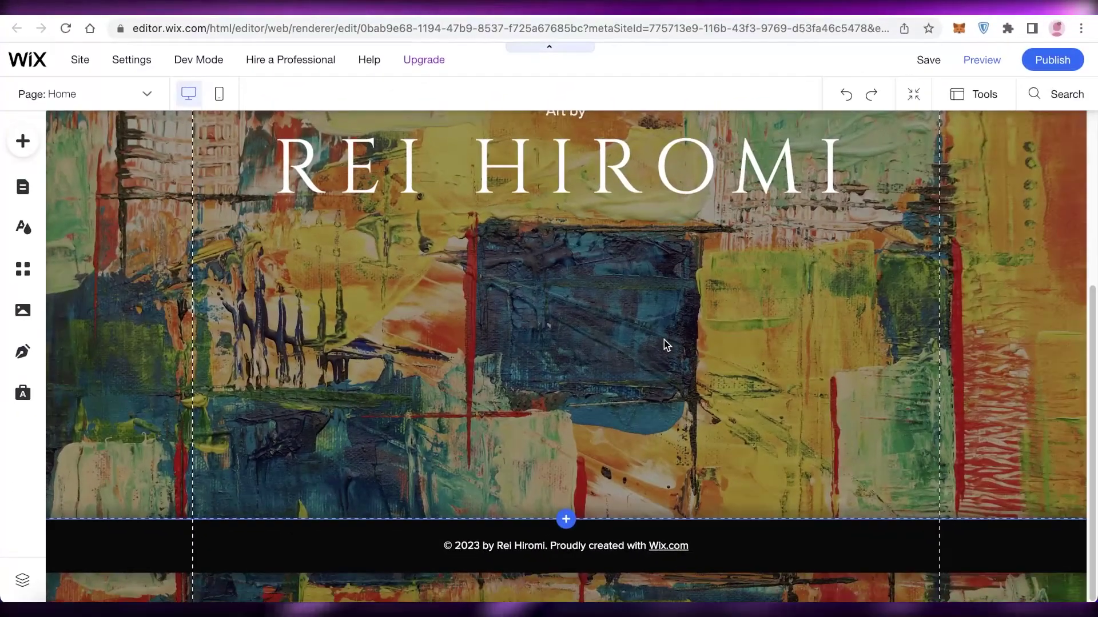
{"action": "scroll", "coordinate": [953, 303], "scroll_direction": "up", "scroll_amount": 5}
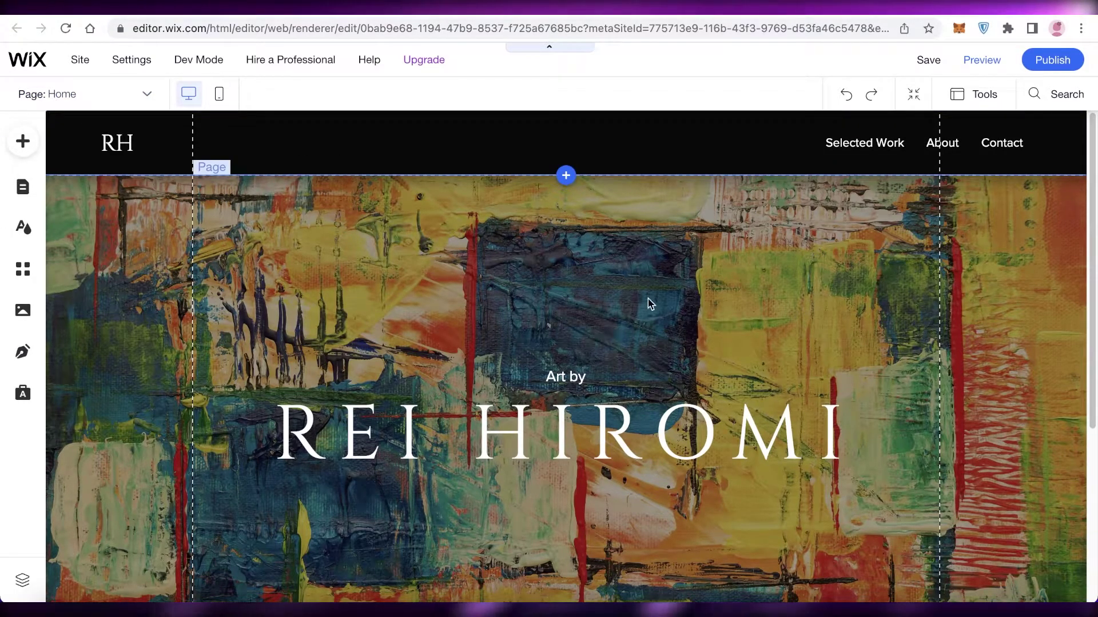
Step: Replace the RH logo with the owner's name plus 'ART PORTFOLIO', widened to one line
{"action": "left_click", "coordinate": [121, 143]}
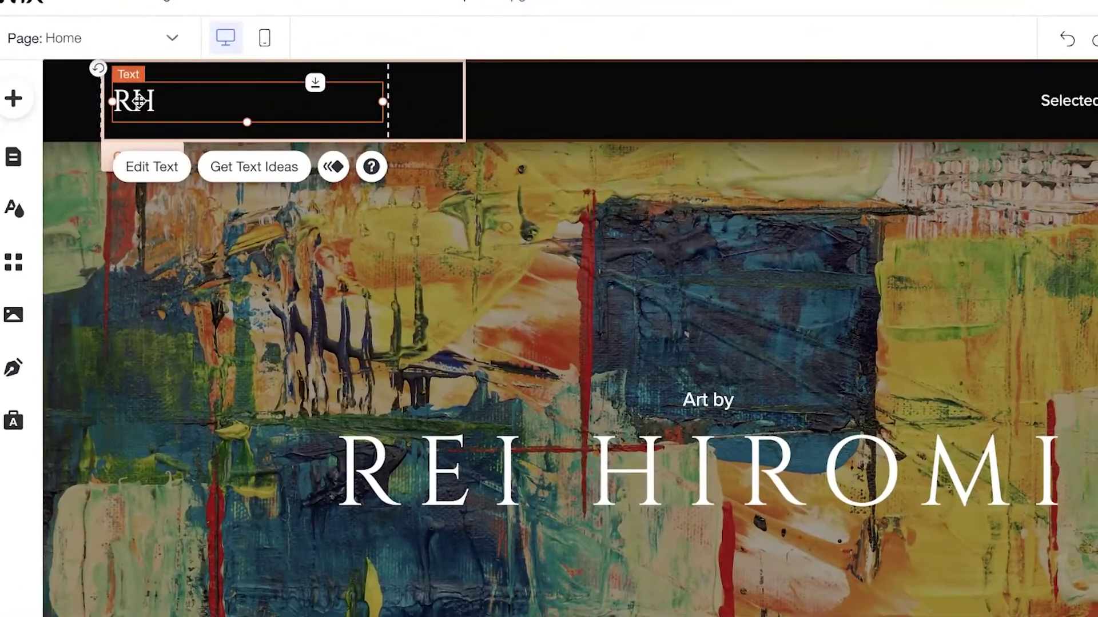
{"action": "double_click", "coordinate": [137, 102]}
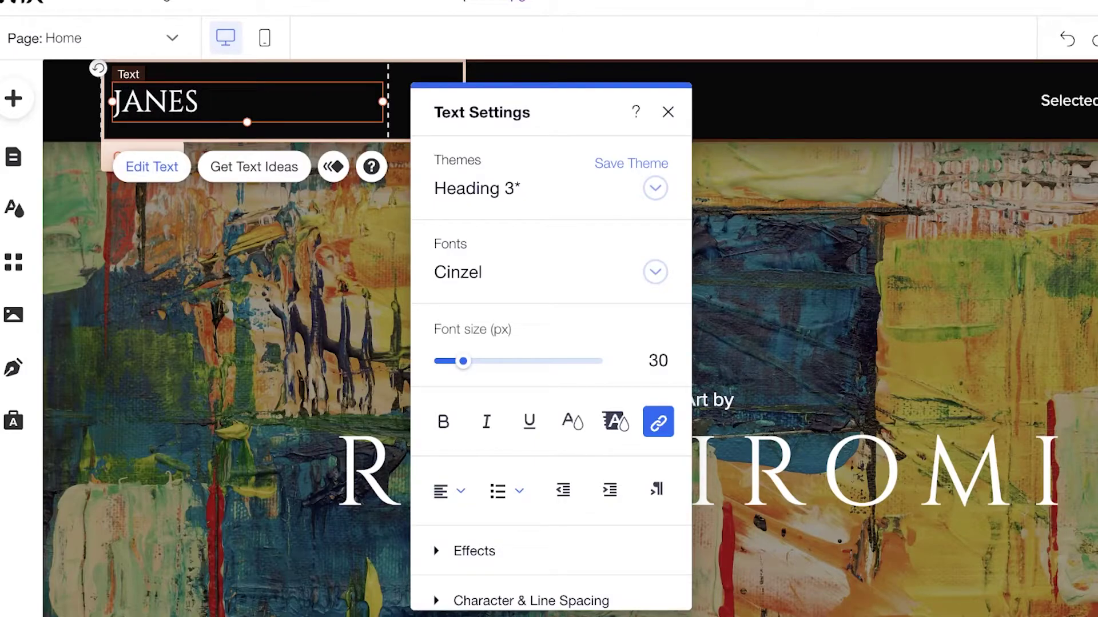
{"action": "type", "text": "JANES ART PORTFOLIO"}
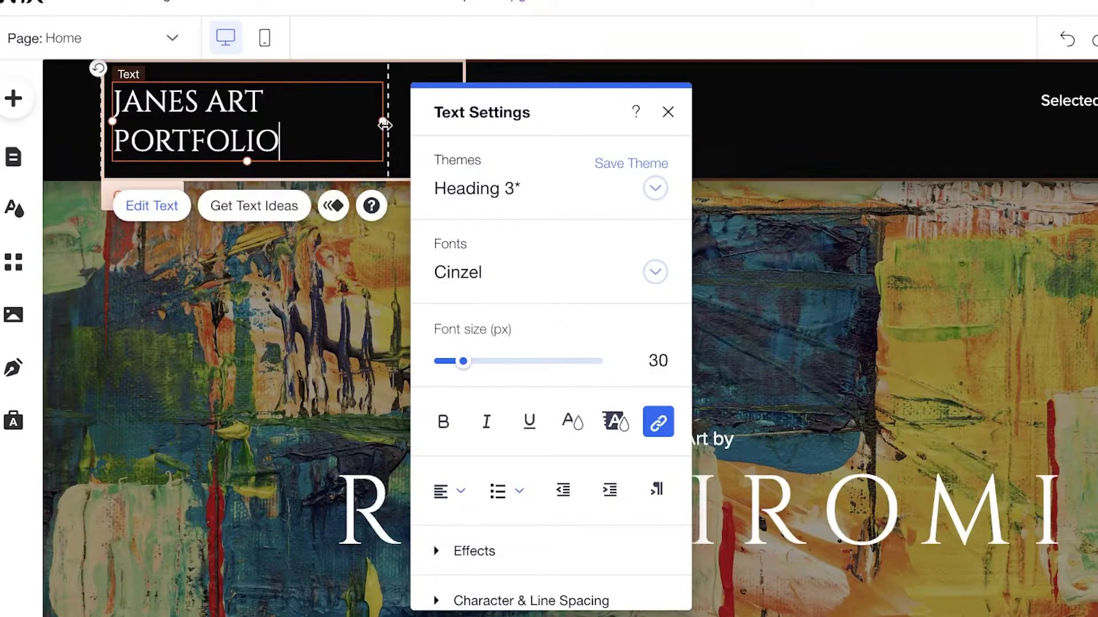
{"action": "left_click_drag", "start_coordinate": [383, 120], "coordinate": [490, 122]}
{"action": "left_click", "coordinate": [620, 189]}
Step: Shorten the header strip by dragging its bottom edge up
{"action": "left_click", "coordinate": [621, 189]}
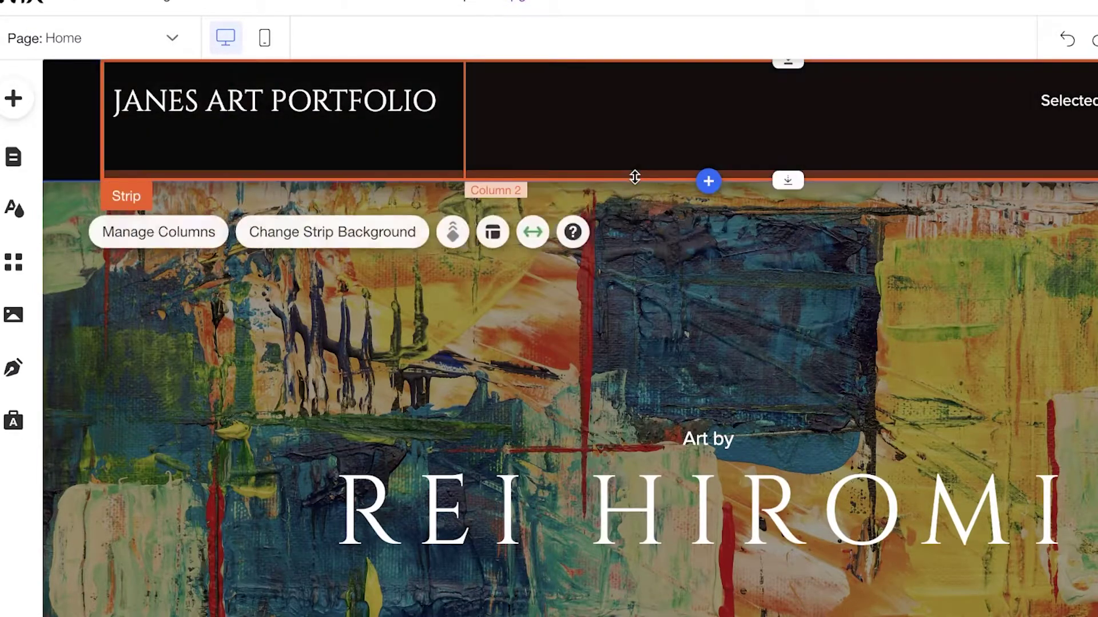
{"action": "left_click_drag", "start_coordinate": [788, 182], "coordinate": [779, 150]}
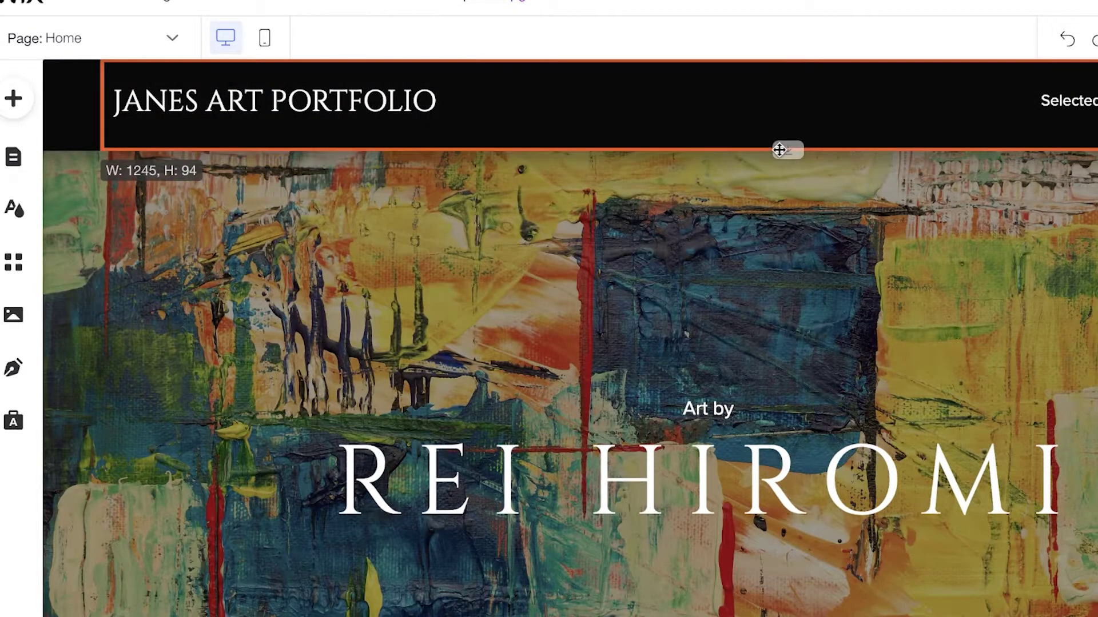
{"action": "left_click", "coordinate": [387, 100]}
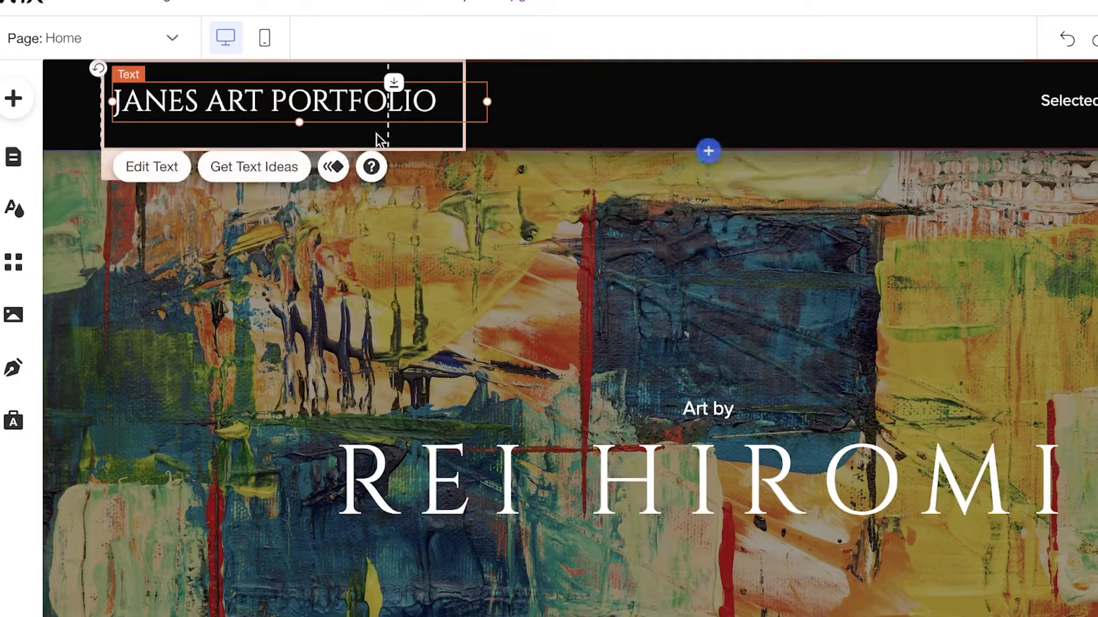
{"action": "double_click", "coordinate": [328, 101]}
Step: Try several text themes on the title, settling on Heading 4
{"action": "left_click", "coordinate": [614, 196]}
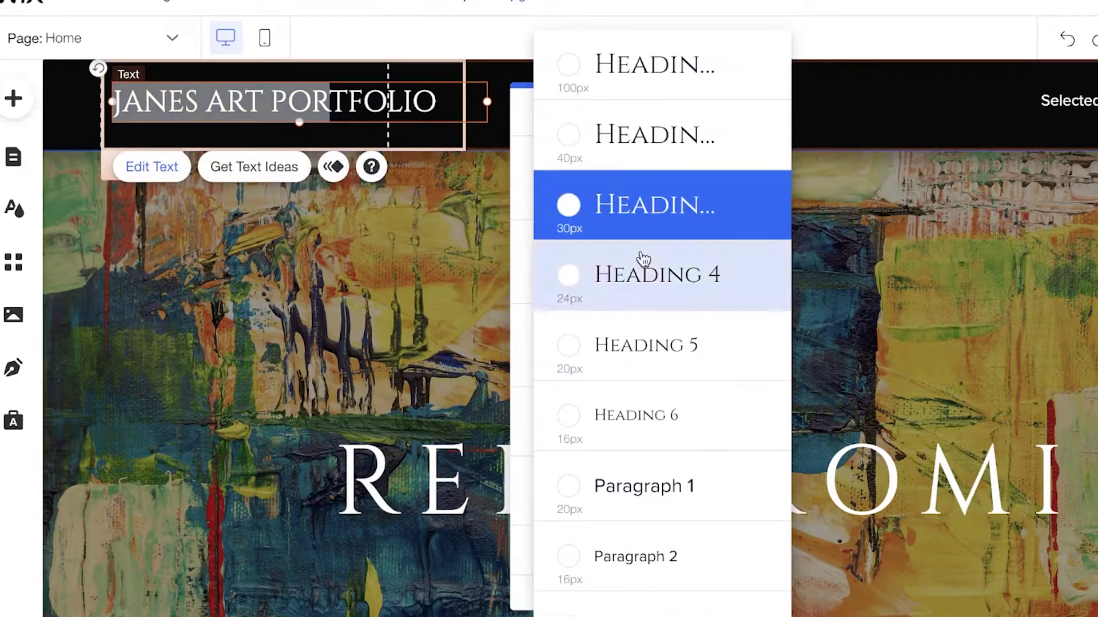
{"action": "left_click", "coordinate": [645, 269]}
{"action": "left_click", "coordinate": [592, 188]}
{"action": "left_click", "coordinate": [610, 221]}
{"action": "left_click", "coordinate": [598, 194]}
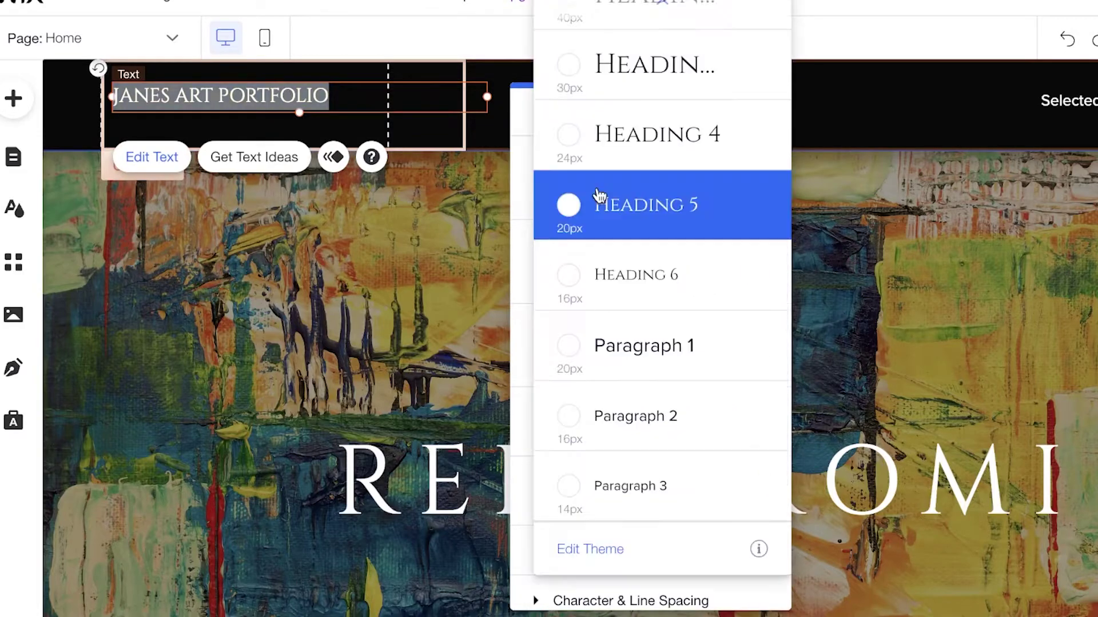
{"action": "left_click", "coordinate": [646, 320]}
{"action": "left_click", "coordinate": [595, 189]}
{"action": "left_click", "coordinate": [598, 142]}
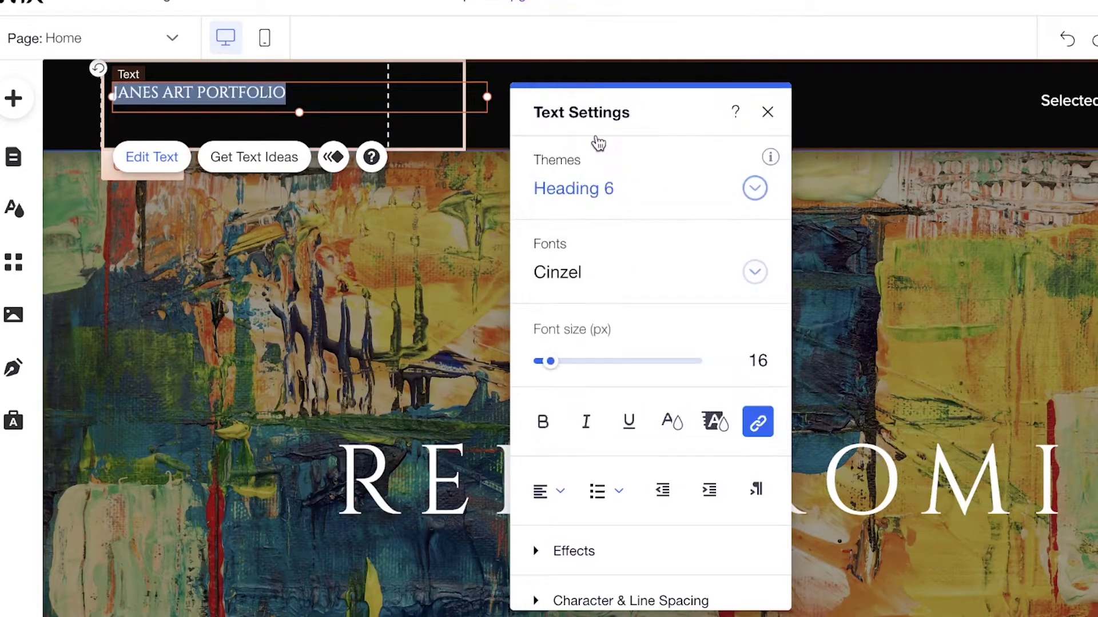
{"action": "left_click", "coordinate": [604, 195]}
{"action": "scroll", "coordinate": [605, 147], "scroll_direction": "up", "scroll_amount": 3}
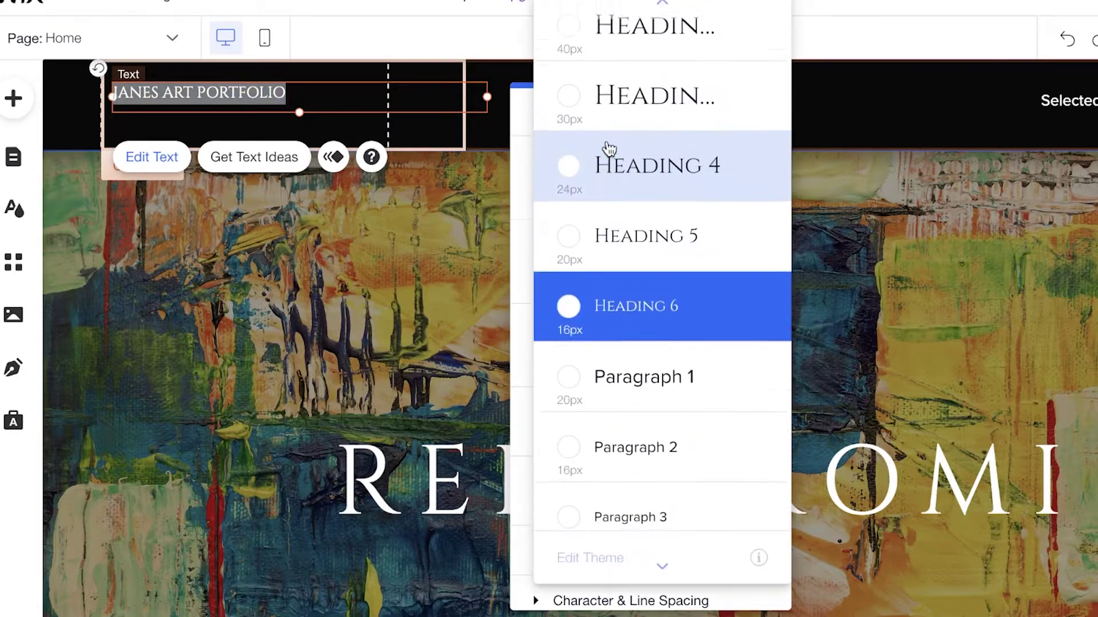
{"action": "left_click", "coordinate": [640, 194]}
Step: Keep the title at 24 px, make it bold, and apply a text effect
{"action": "left_click_drag", "start_coordinate": [559, 365], "coordinate": [559, 365]}
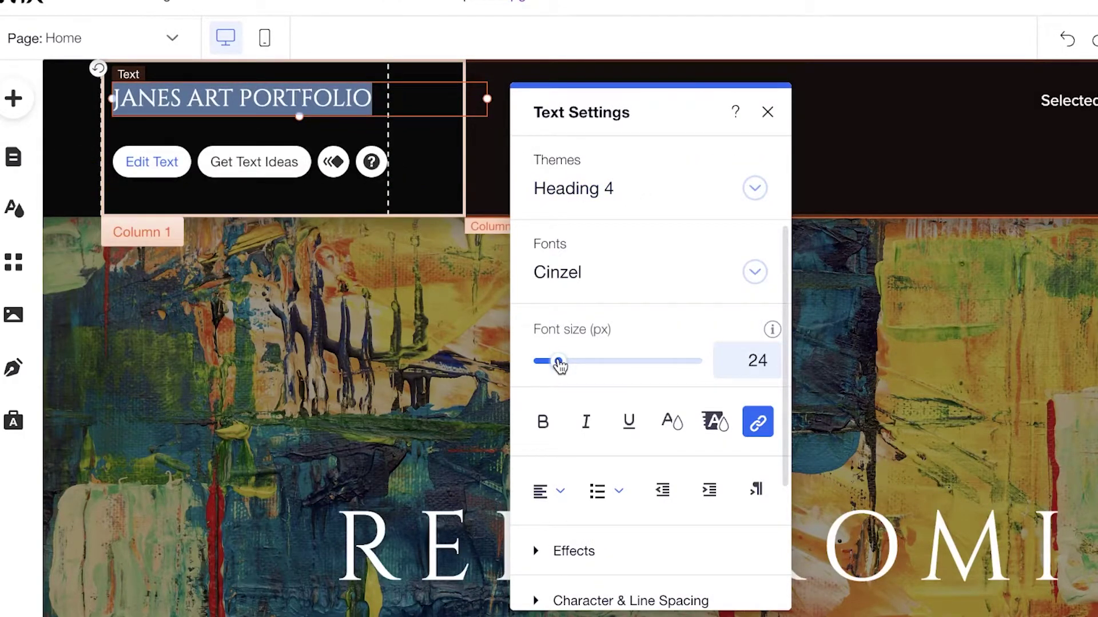
{"action": "left_click", "coordinate": [543, 423]}
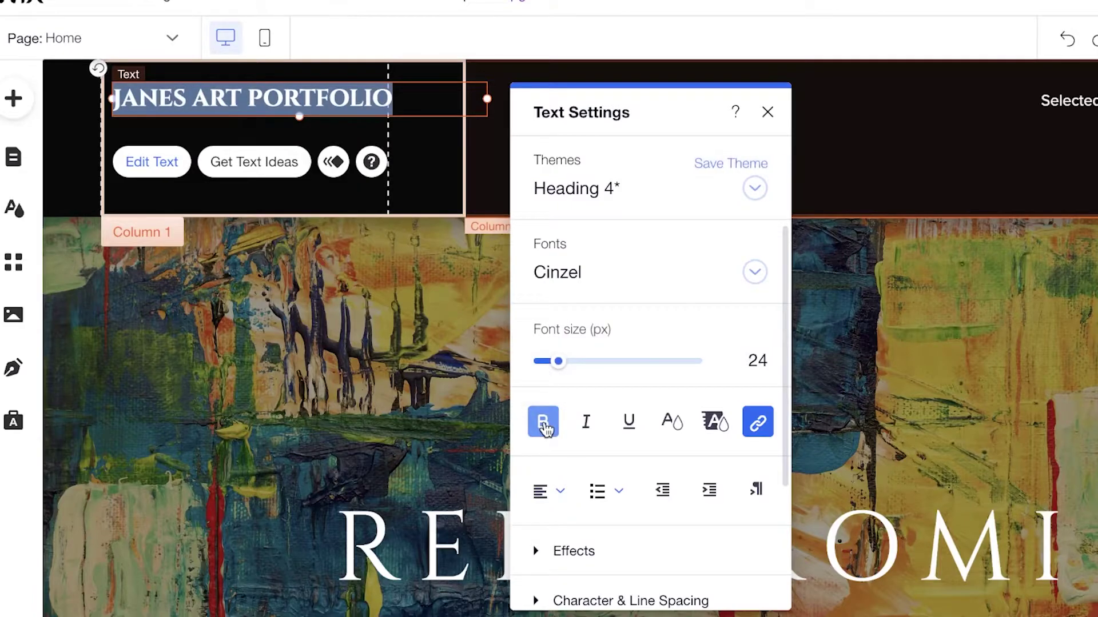
{"action": "scroll", "coordinate": [606, 515], "scroll_direction": "down", "scroll_amount": 3}
{"action": "left_click", "coordinate": [534, 380]}
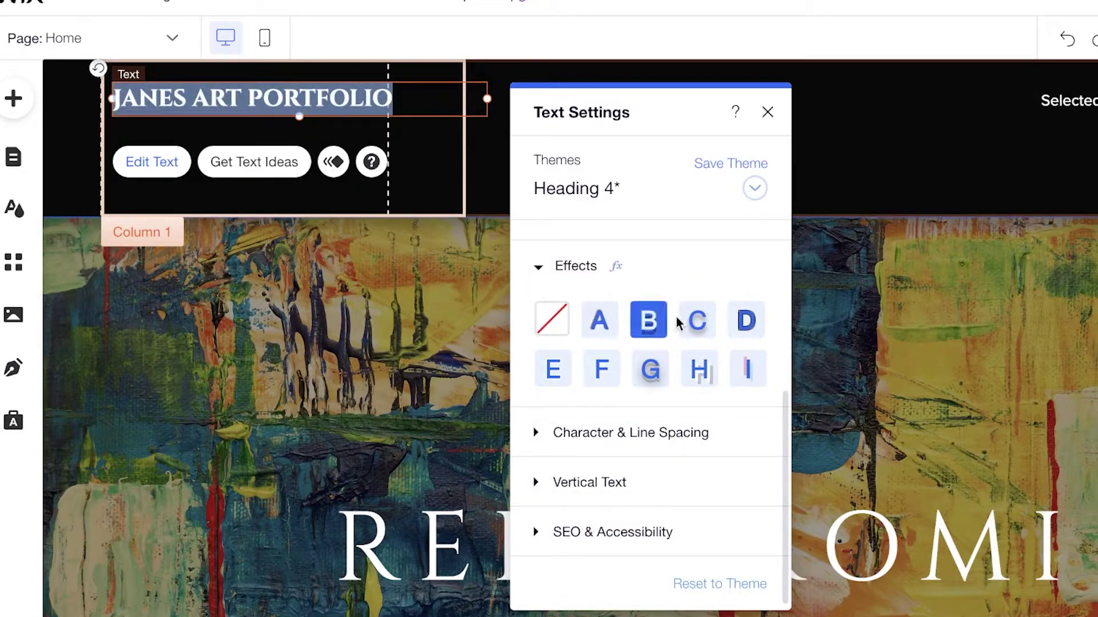
{"action": "left_click", "coordinate": [698, 320]}
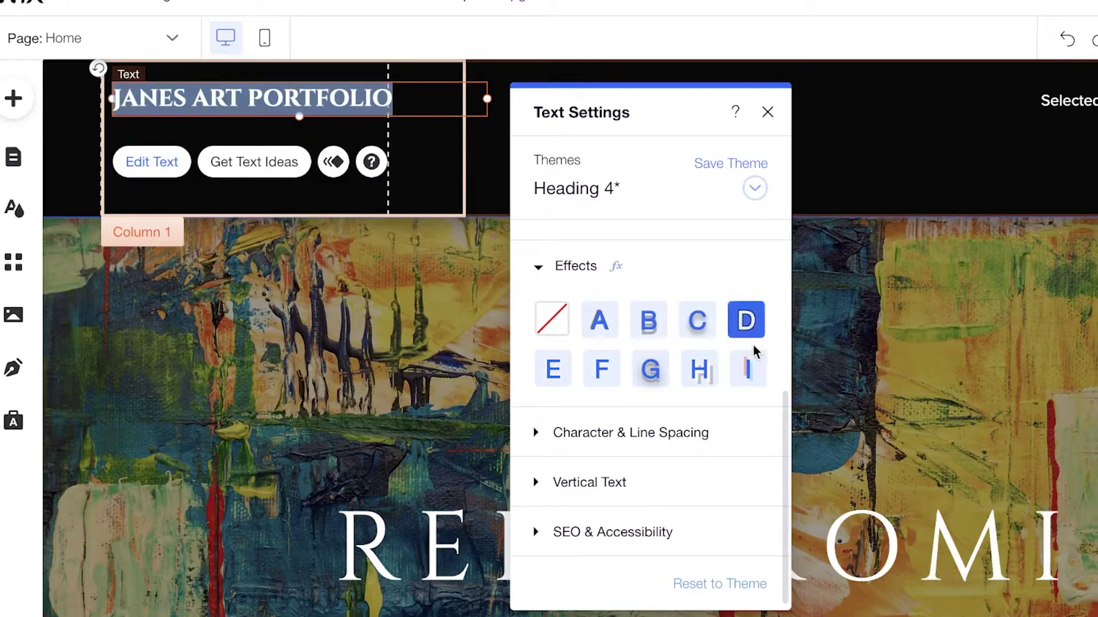
Step: Shorten the header strip further
{"action": "left_click", "coordinate": [413, 369]}
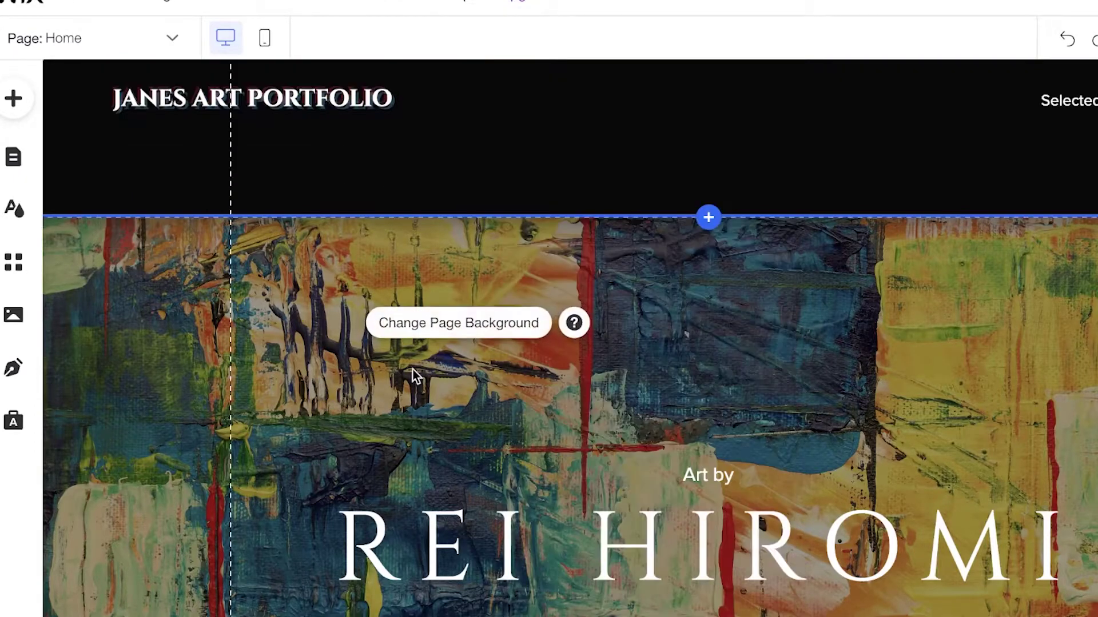
{"action": "left_click", "coordinate": [761, 219]}
{"action": "left_click_drag", "start_coordinate": [789, 219], "coordinate": [785, 136]}
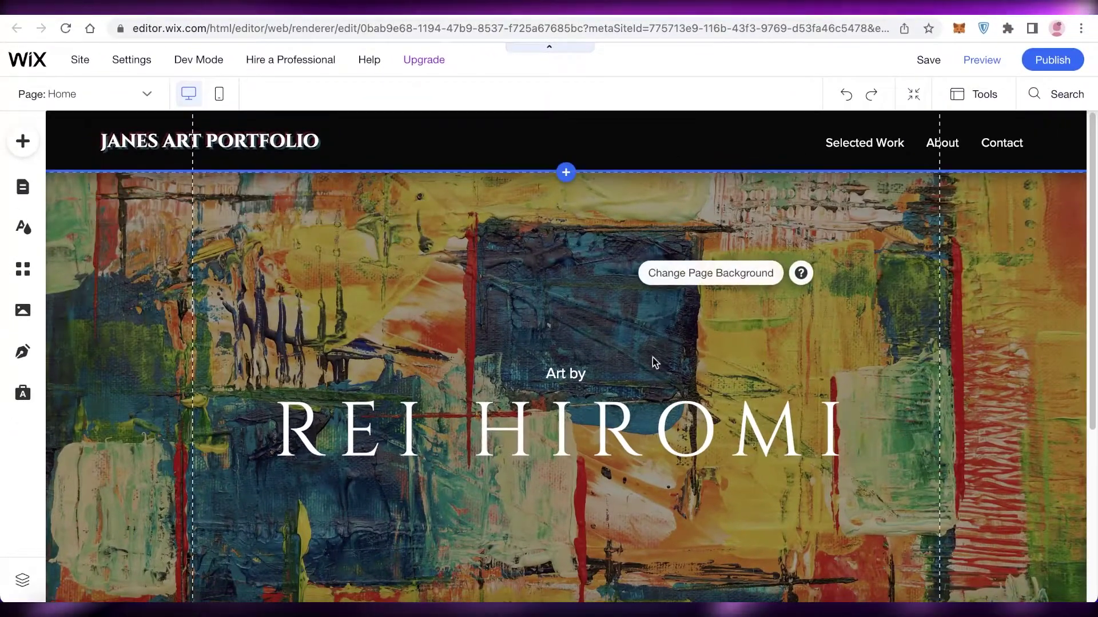
Step: Change the hero heading text to CLASS OF 2022 ART PROJECTS
{"action": "scroll", "coordinate": [654, 360], "scroll_direction": "down", "scroll_amount": 3}
{"action": "left_click", "coordinate": [519, 274]}
{"action": "left_click", "coordinate": [520, 274]}
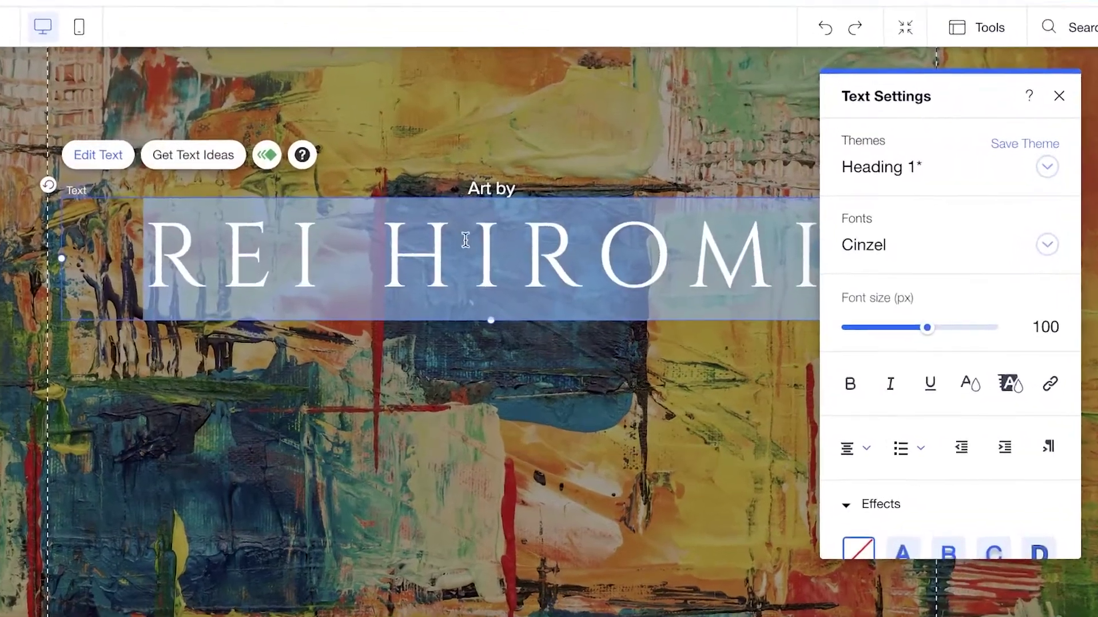
{"action": "type", "text": "THE"}
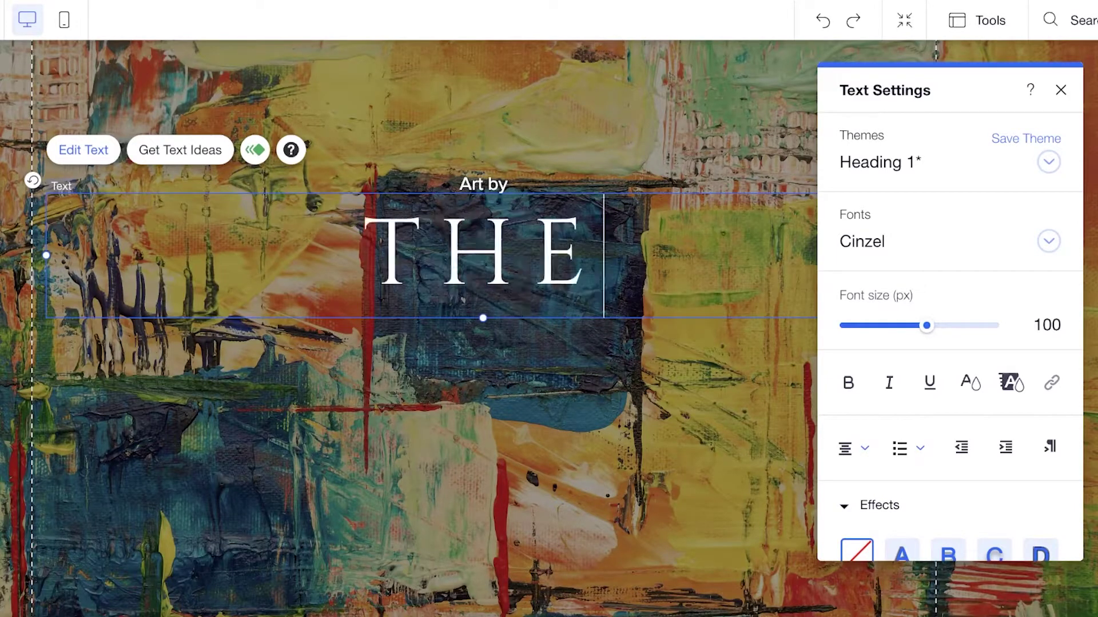
{"action": "key", "text": "BackSpace"}
{"action": "type", "text": "CLASS OF 2"}
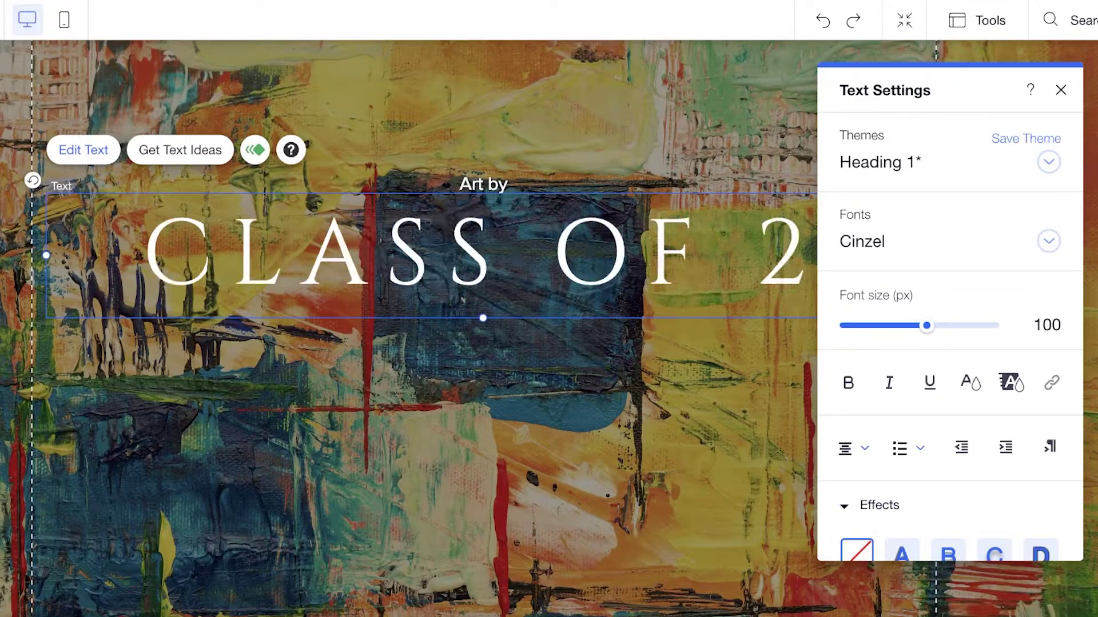
{"action": "key", "text": "BackSpace"}
{"action": "key", "text": "BackSpace"}
{"action": "key", "text": "Return"}
{"action": "type", "text": "2022 ART"}
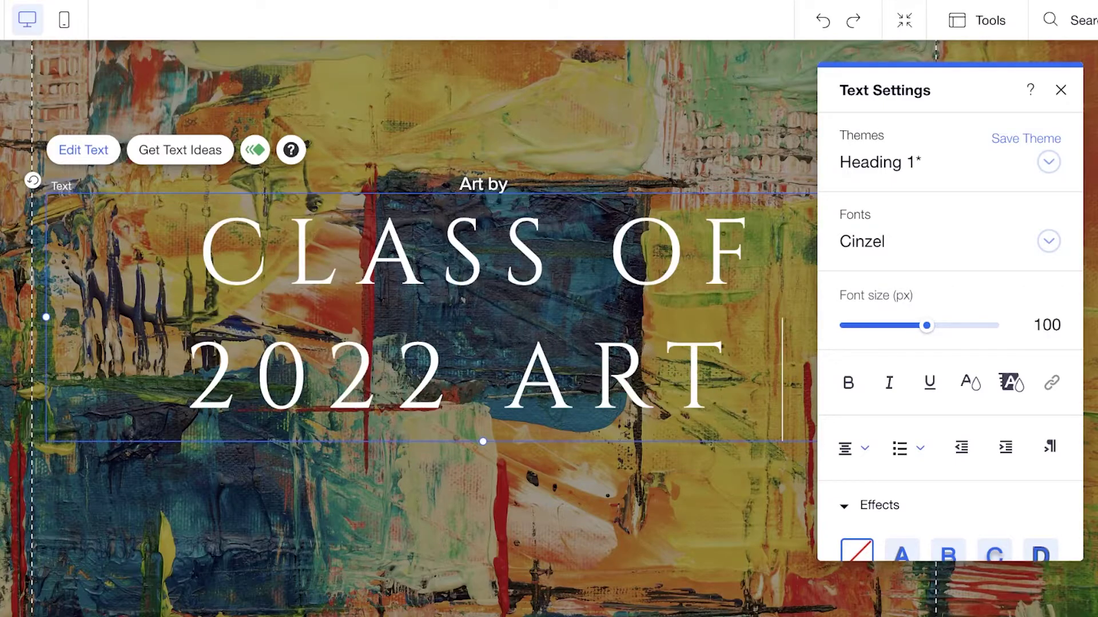
{"action": "key", "text": "Return"}
{"action": "type", "text": "PROJECTS"}
{"action": "left_click", "coordinate": [472, 189]}
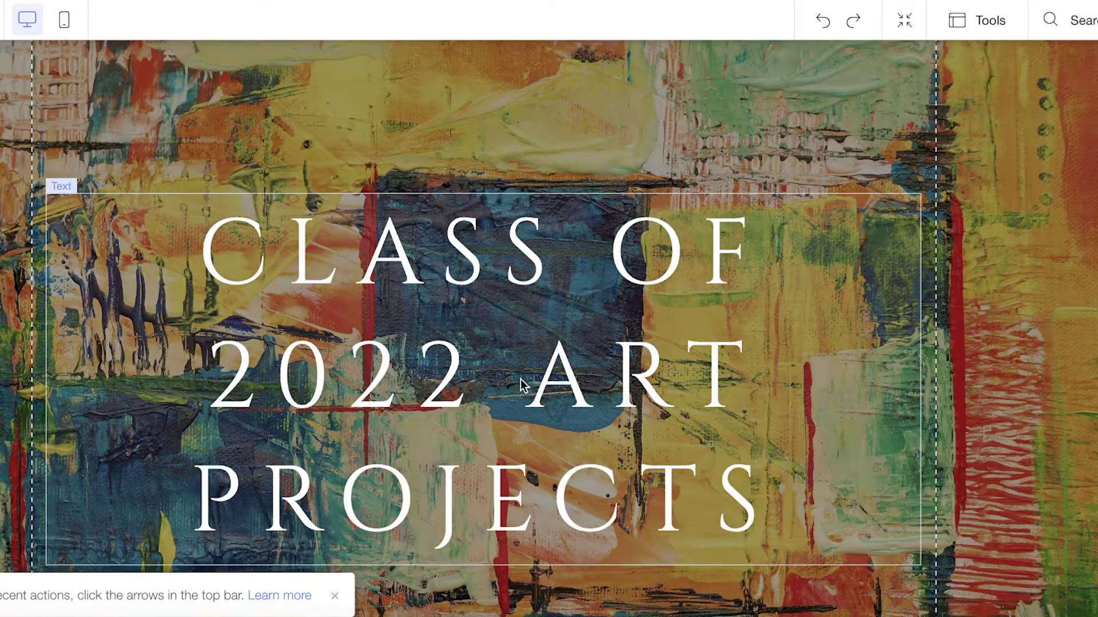
Step: Move the heading up below the header and reduce its font size to 48
{"action": "left_click_drag", "start_coordinate": [520, 379], "coordinate": [534, 229]}
{"action": "scroll", "coordinate": [519, 276], "scroll_direction": "up", "scroll_amount": 3}
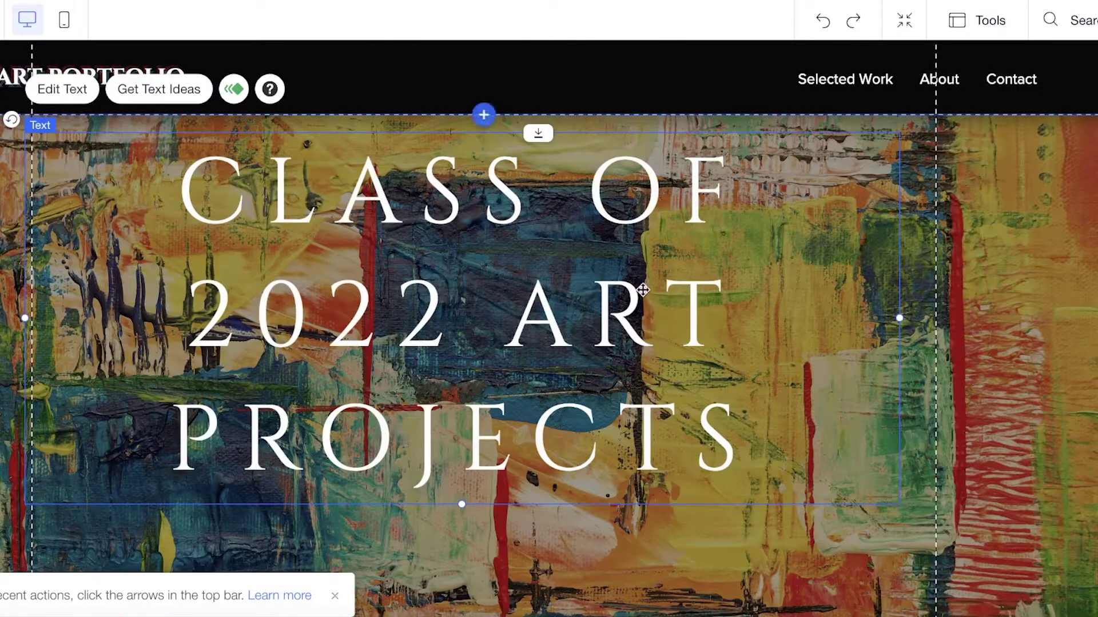
{"action": "left_click_drag", "start_coordinate": [786, 436], "coordinate": [887, 500]}
{"action": "double_click", "coordinate": [745, 455]}
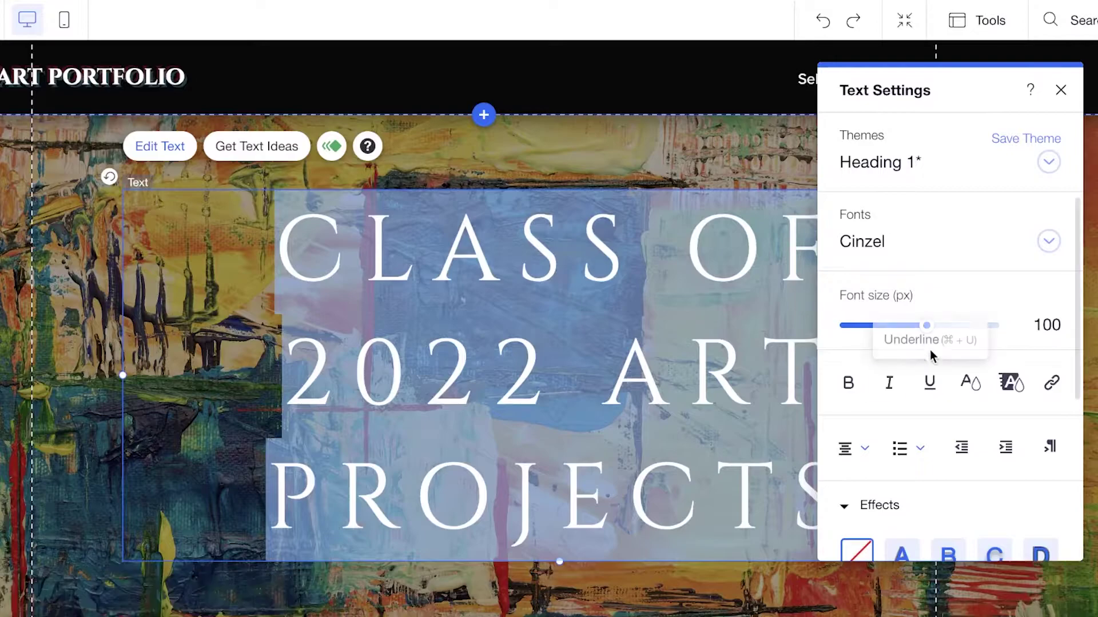
{"action": "left_click_drag", "start_coordinate": [924, 331], "coordinate": [885, 321]}
Step: Split the heading into two lines after 2022
{"action": "left_click", "coordinate": [524, 359]}
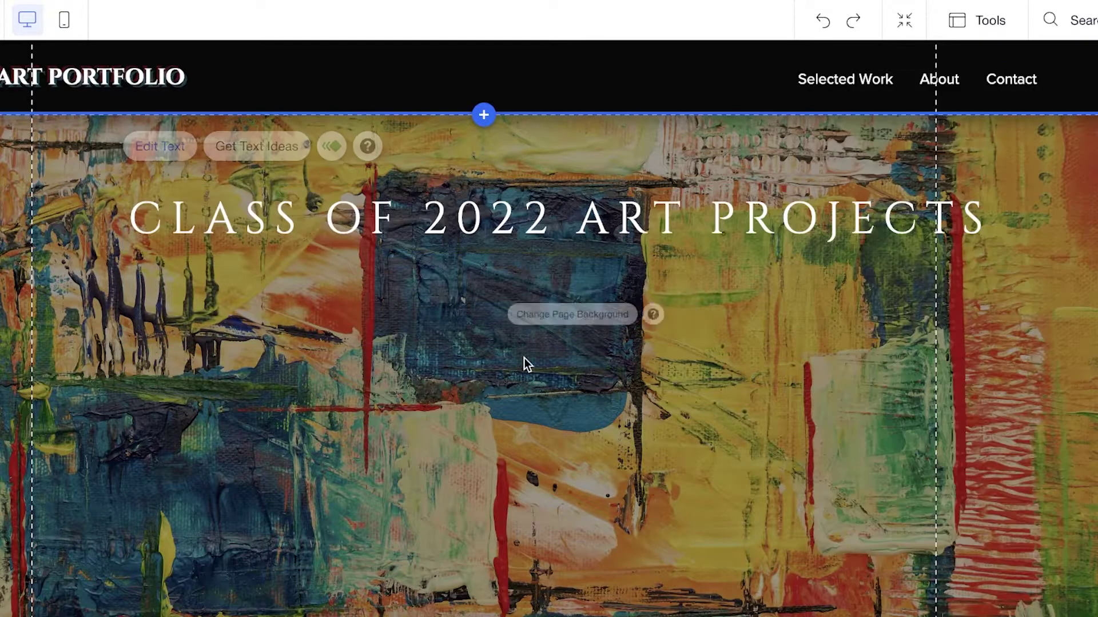
{"action": "left_click", "coordinate": [374, 212]}
{"action": "left_click", "coordinate": [374, 211]}
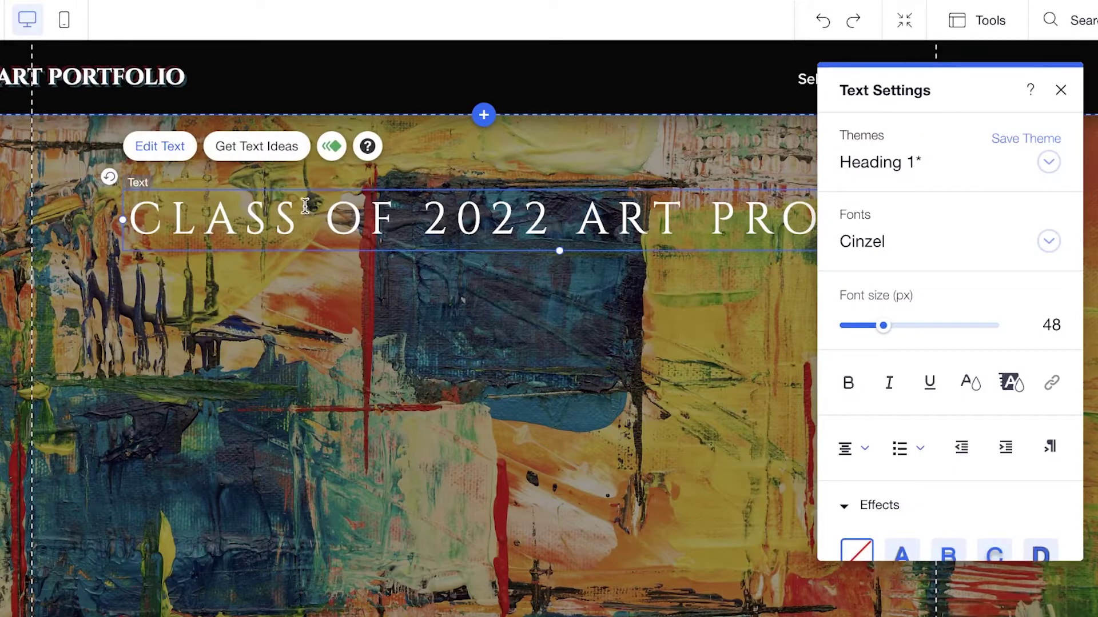
{"action": "key", "text": "Return"}
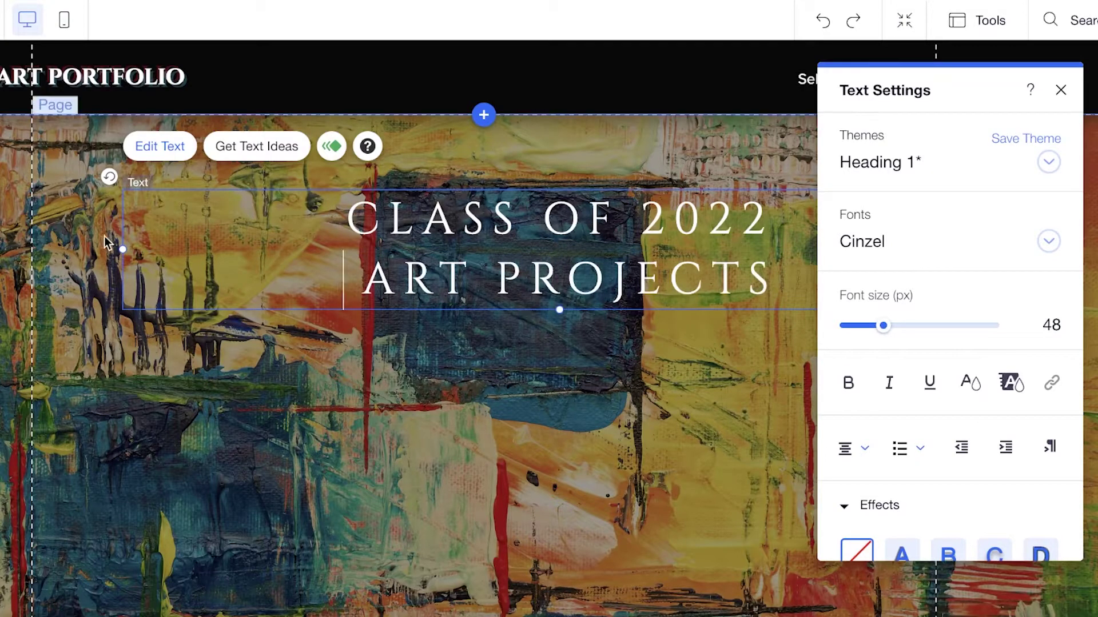
Step: Narrow the heading box, move it to the upper left, and bring the logo fully onto the header
{"action": "left_click_drag", "start_coordinate": [122, 247], "coordinate": [329, 249]}
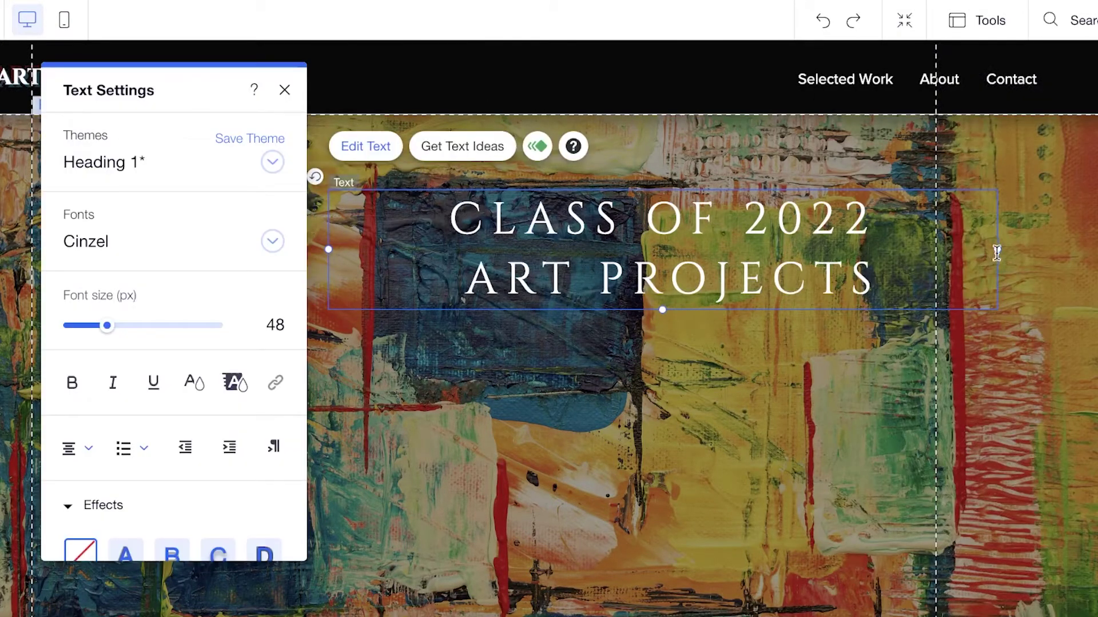
{"action": "left_click_drag", "start_coordinate": [999, 249], "coordinate": [762, 249]}
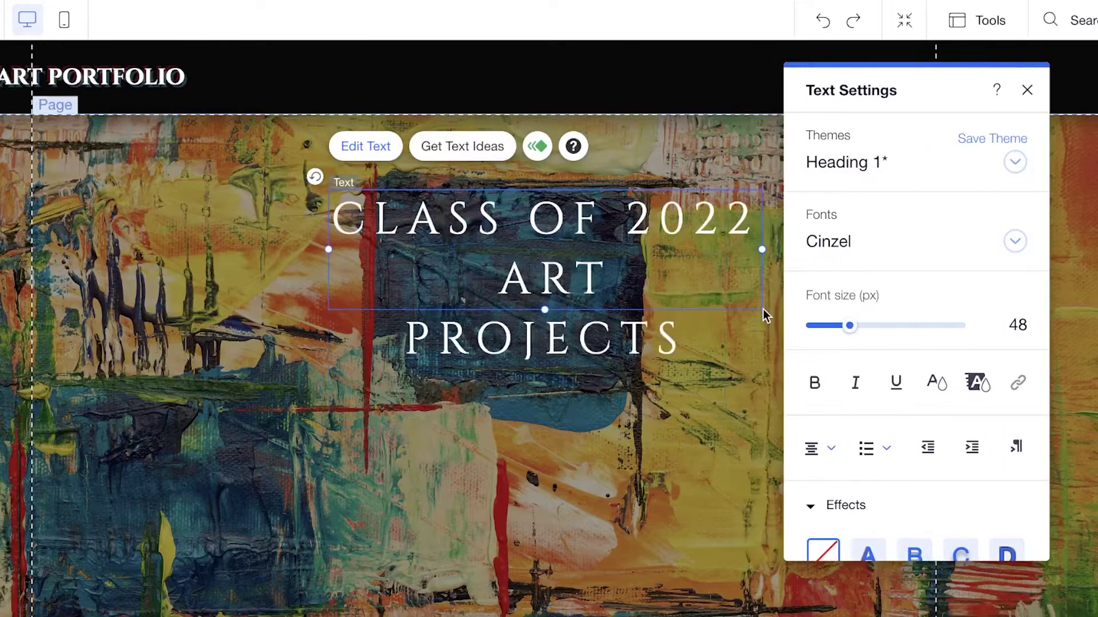
{"action": "left_click_drag", "start_coordinate": [651, 229], "coordinate": [400, 252]}
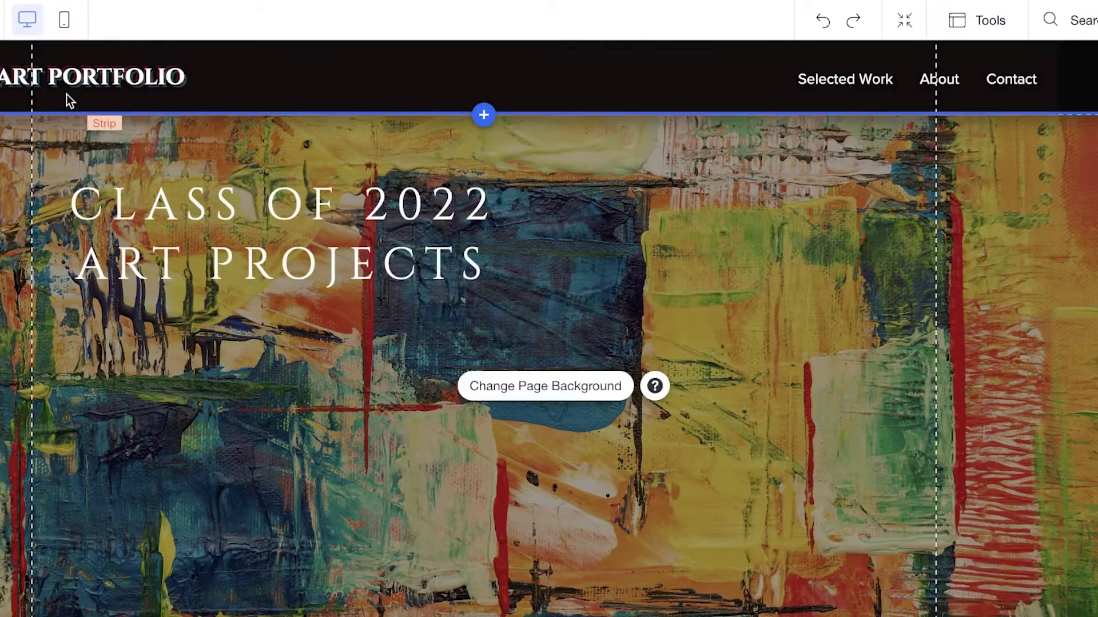
{"action": "left_click_drag", "start_coordinate": [66, 77], "coordinate": [202, 77]}
{"action": "left_click", "coordinate": [503, 388]}
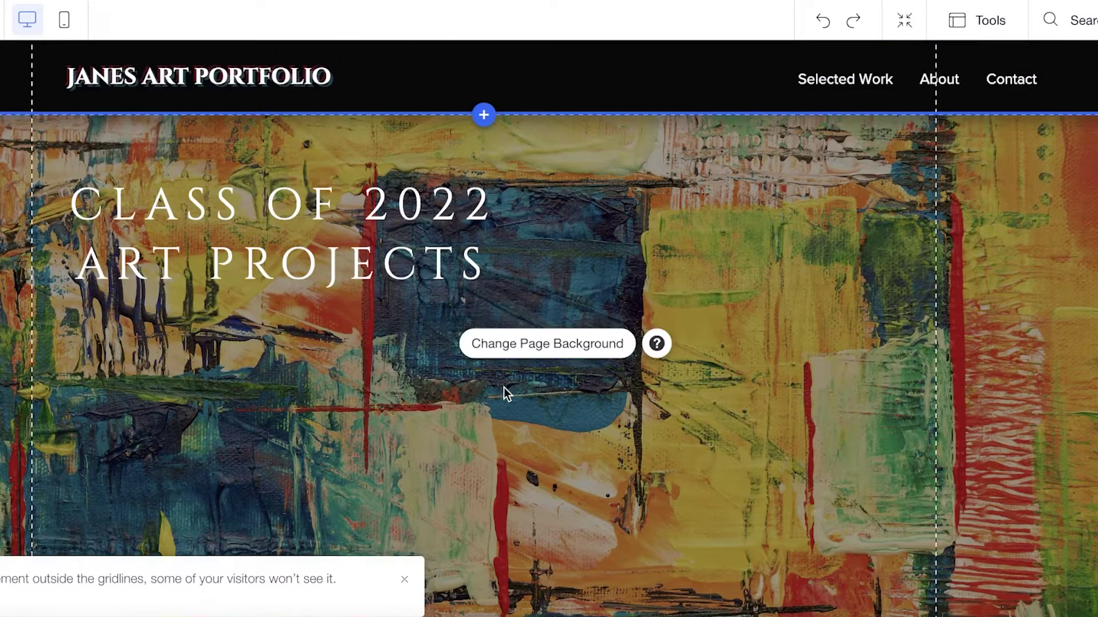
Step: Choose an image page background and search Media from Wix for ART
{"action": "left_click", "coordinate": [527, 357]}
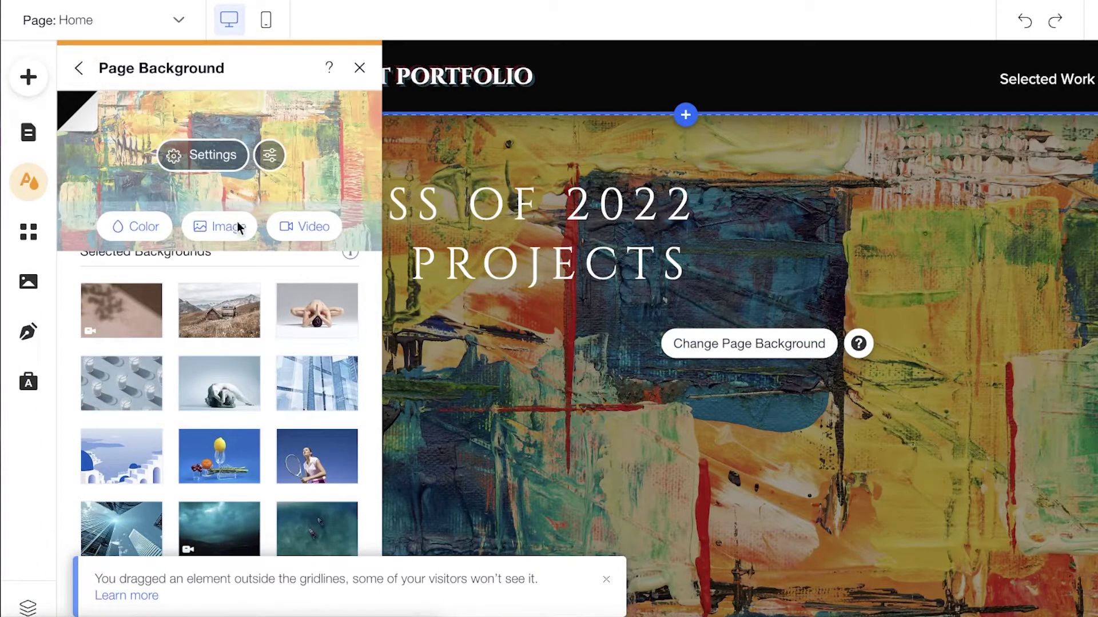
{"action": "left_click", "coordinate": [229, 230]}
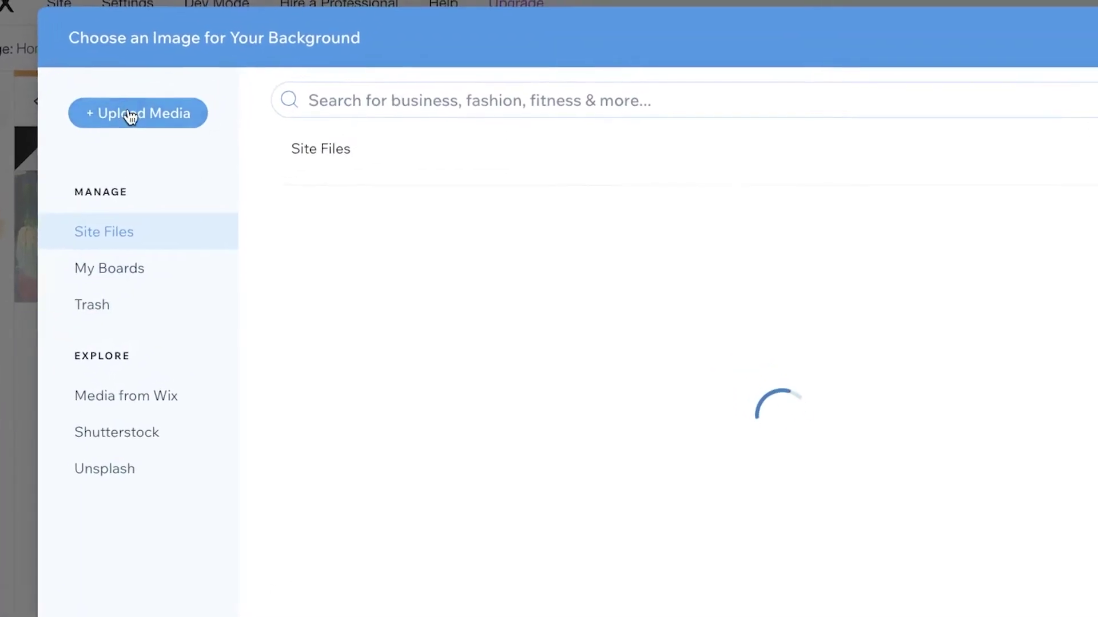
{"action": "left_click", "coordinate": [107, 421]}
{"action": "left_click", "coordinate": [524, 114]}
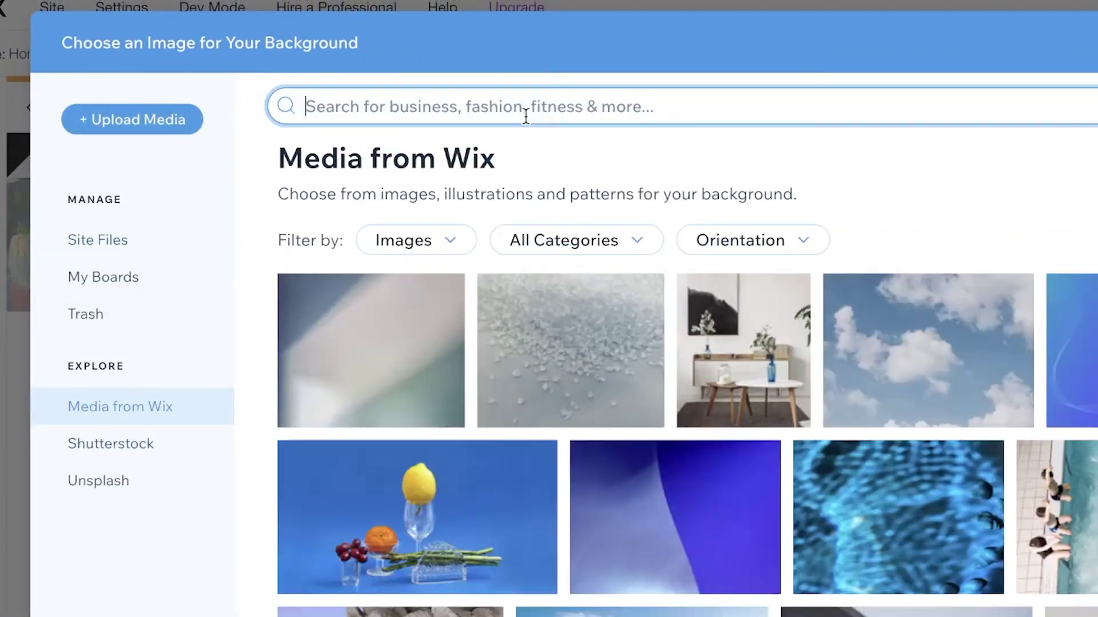
{"action": "key", "text": "Return"}
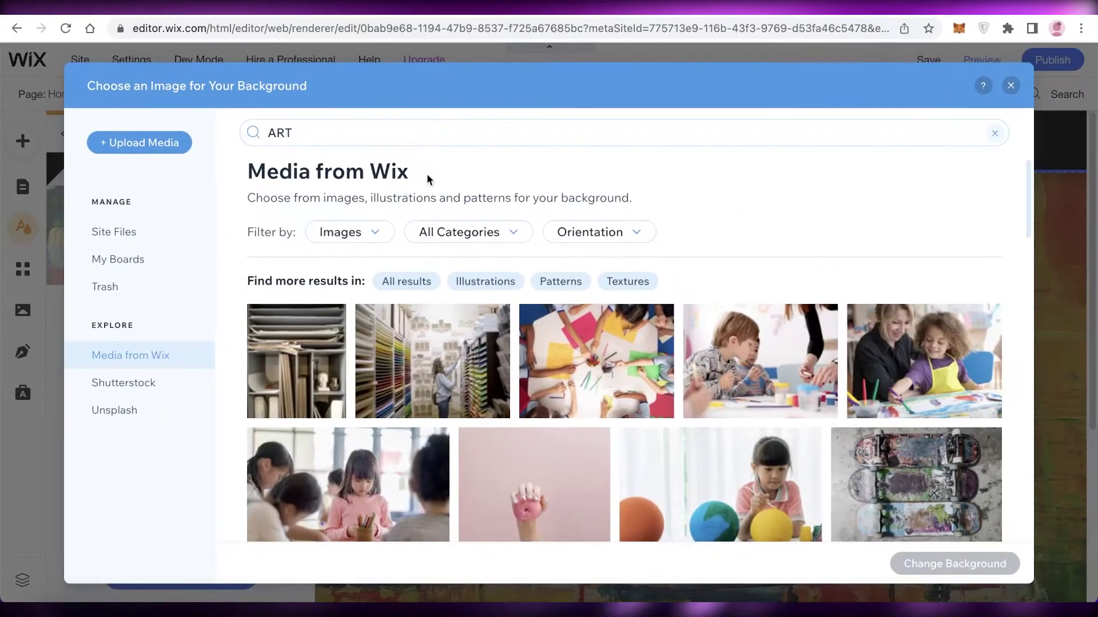
{"action": "scroll", "coordinate": [430, 188], "scroll_direction": "down", "scroll_amount": 3}
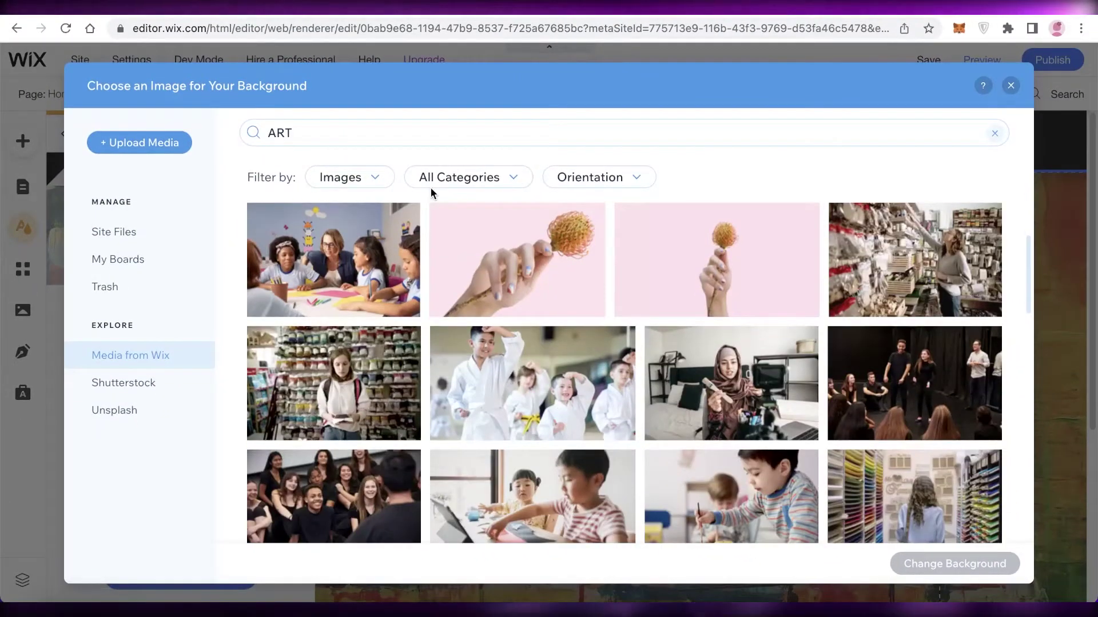
{"action": "scroll", "coordinate": [1000, 421], "scroll_direction": "down", "scroll_amount": 3}
{"action": "scroll", "coordinate": [1000, 420], "scroll_direction": "down", "scroll_amount": 2}
{"action": "scroll", "coordinate": [714, 435], "scroll_direction": "up", "scroll_amount": 2}
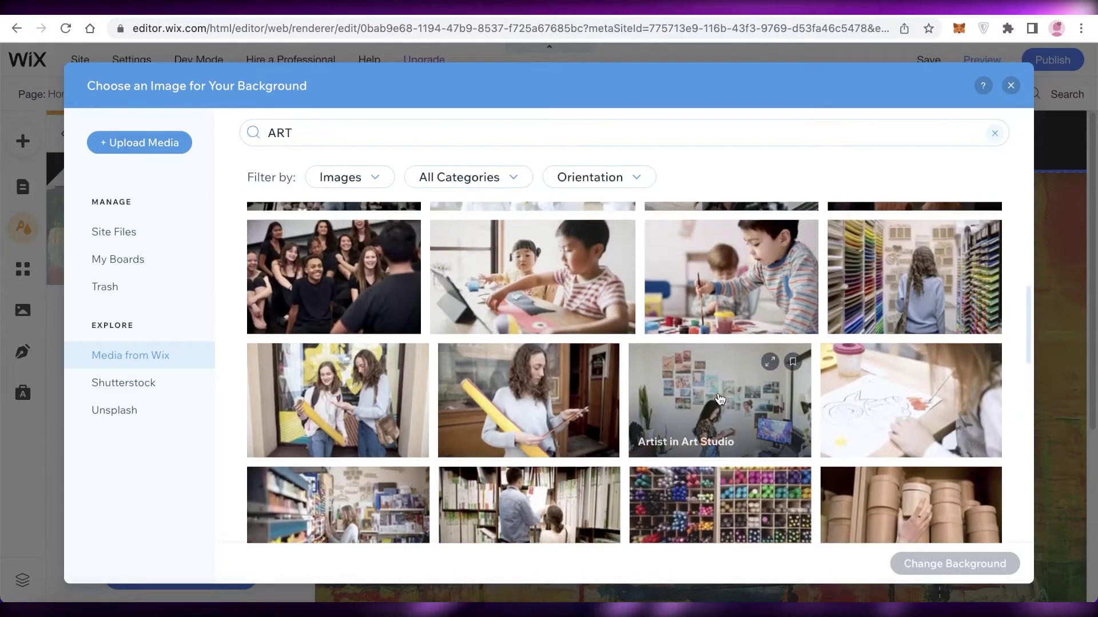
{"action": "scroll", "coordinate": [715, 435], "scroll_direction": "down", "scroll_amount": 4}
{"action": "scroll", "coordinate": [720, 223], "scroll_direction": "up", "scroll_amount": 6}
Step: Search for painting images and set the paint palette photo as the background
{"action": "left_click", "coordinate": [441, 134]}
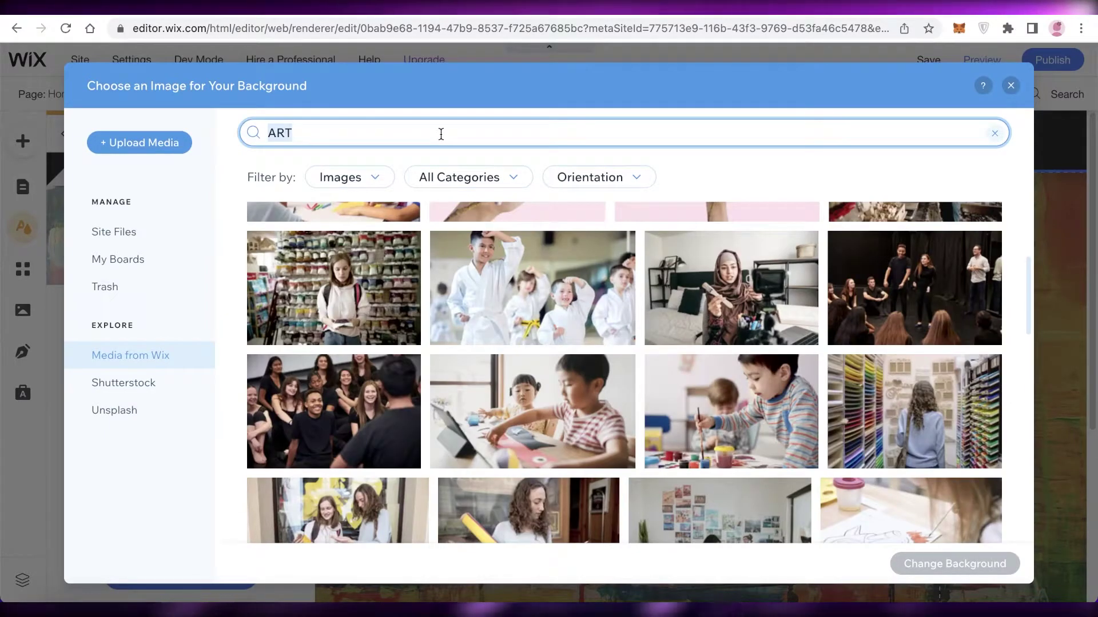
{"action": "type", "text": "painting"}
{"action": "key", "text": "Return"}
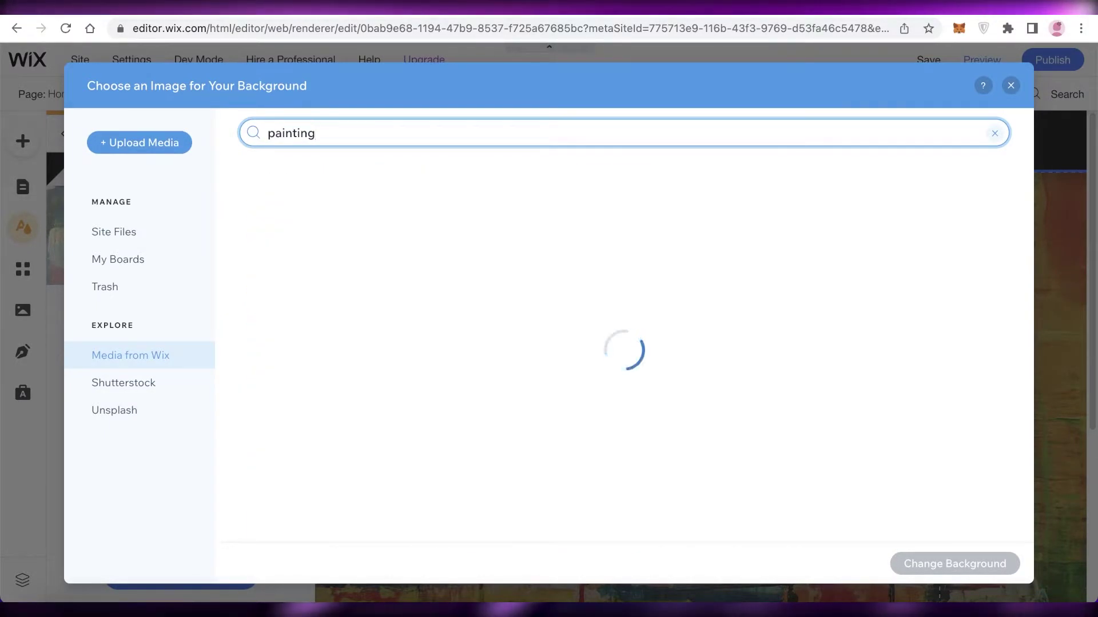
{"action": "scroll", "coordinate": [436, 228], "scroll_direction": "down", "scroll_amount": 5}
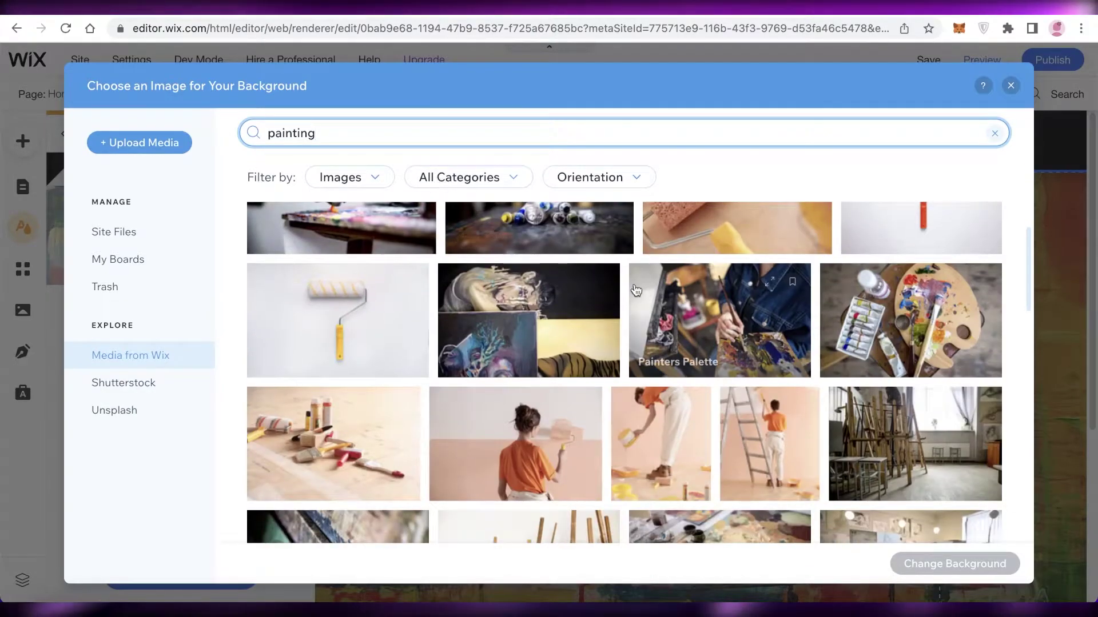
{"action": "scroll", "coordinate": [625, 307], "scroll_direction": "up", "scroll_amount": 1}
{"action": "scroll", "coordinate": [625, 307], "scroll_direction": "up", "scroll_amount": 2}
{"action": "scroll", "coordinate": [863, 316], "scroll_direction": "down", "scroll_amount": 4}
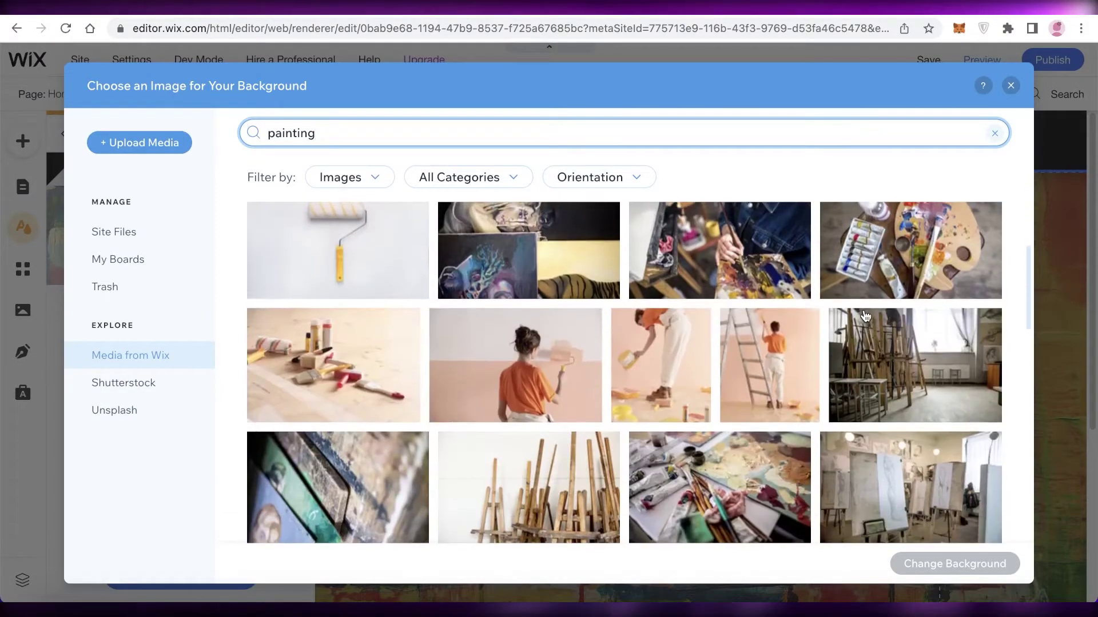
{"action": "scroll", "coordinate": [863, 316], "scroll_direction": "down", "scroll_amount": 5}
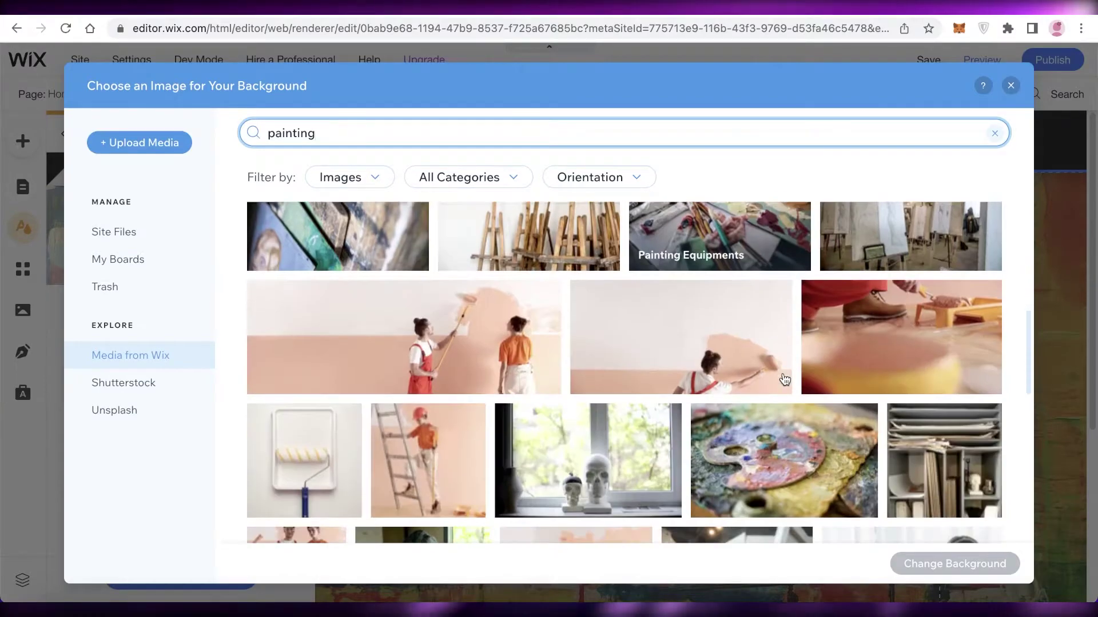
{"action": "scroll", "coordinate": [783, 383], "scroll_direction": "down", "scroll_amount": 3}
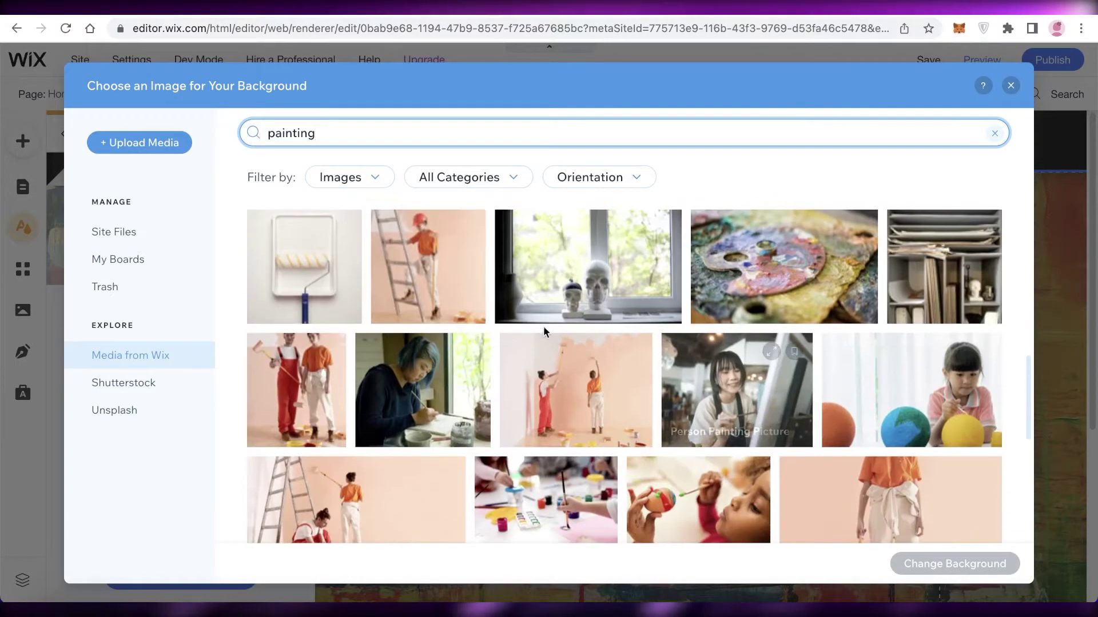
{"action": "left_click", "coordinate": [766, 286]}
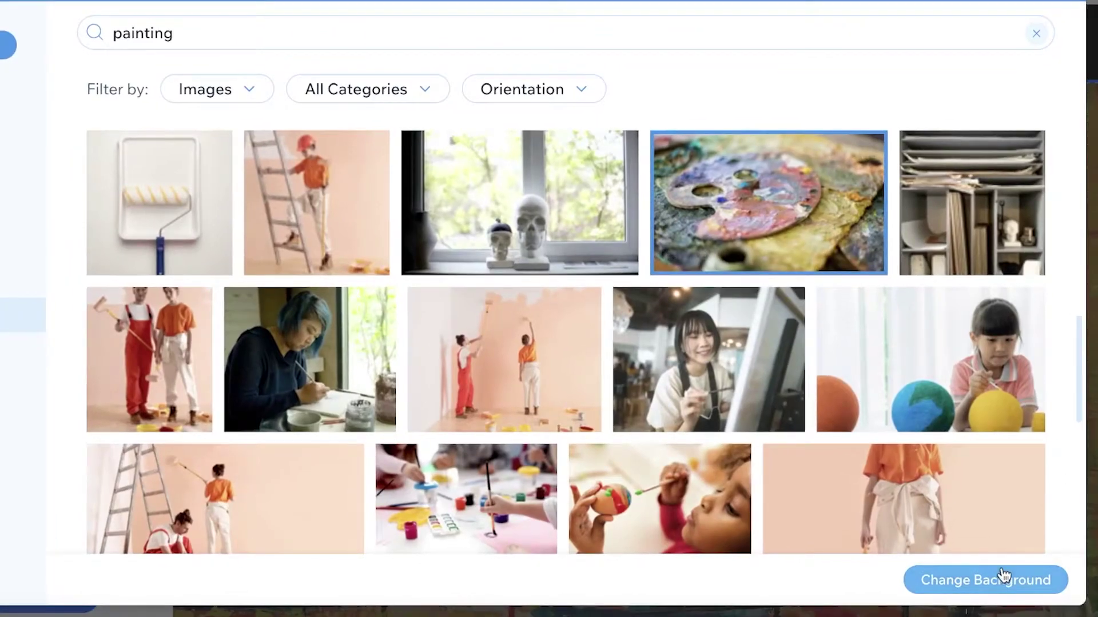
{"action": "left_click", "coordinate": [1003, 578]}
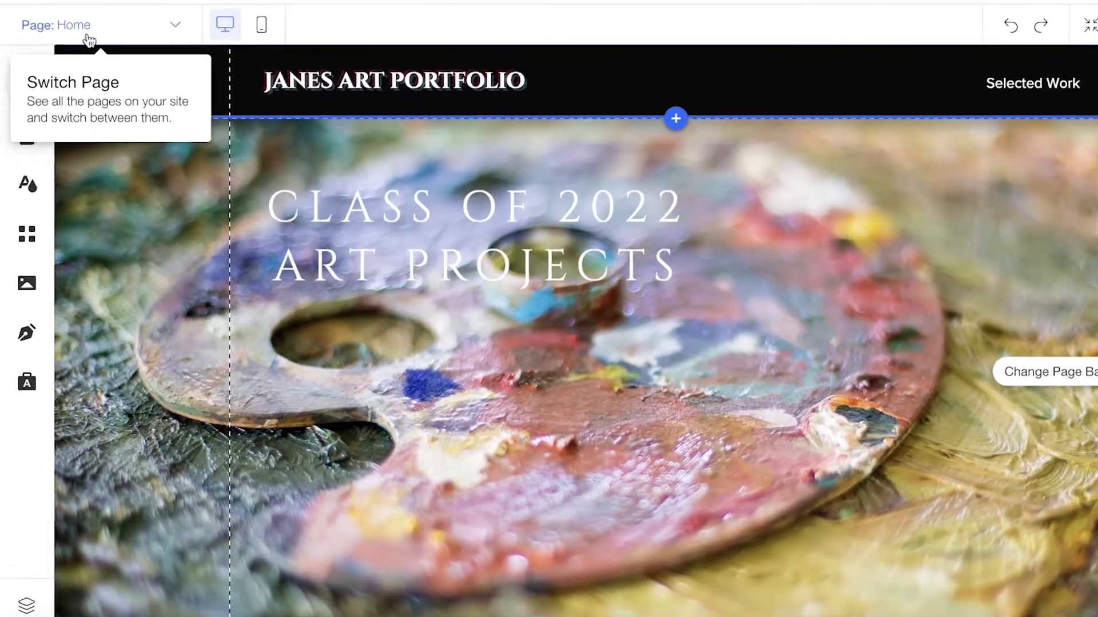
Step: Switch to the Selected Work page and scroll through it
{"action": "left_click", "coordinate": [74, 86]}
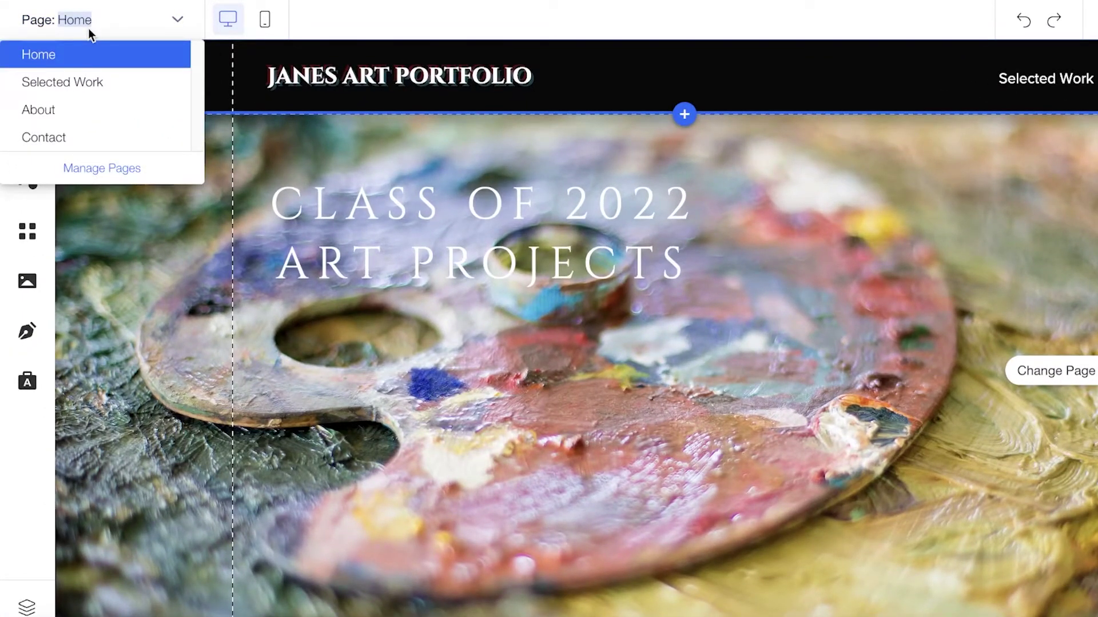
{"action": "left_click", "coordinate": [67, 79]}
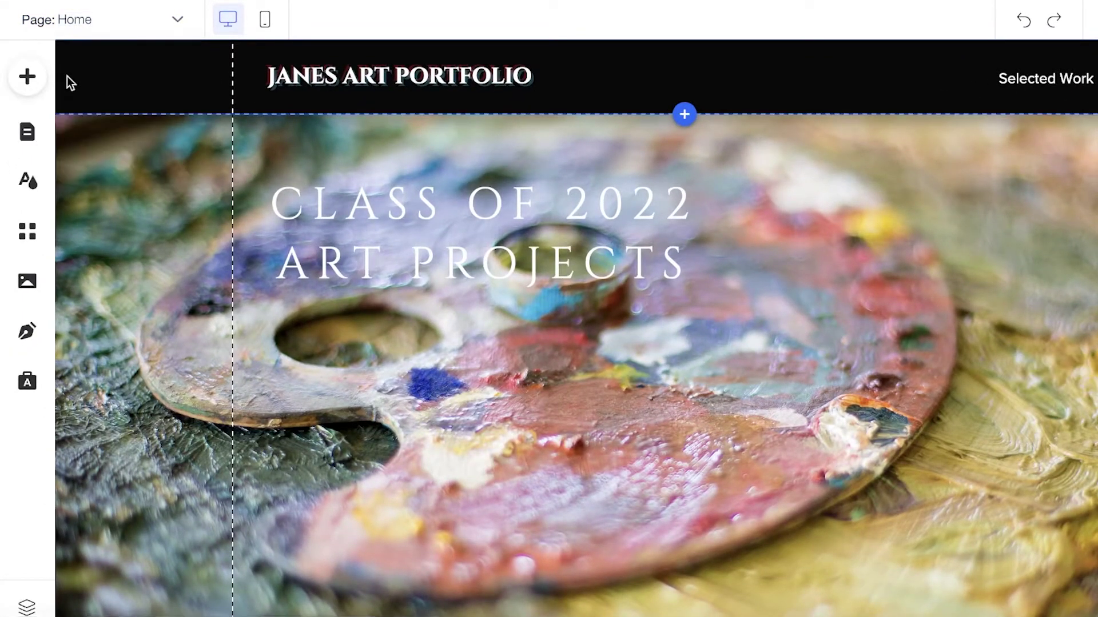
{"action": "left_click", "coordinate": [108, 24]}
{"action": "left_click", "coordinate": [109, 27]}
{"action": "scroll", "coordinate": [1035, 280], "scroll_direction": "down", "scroll_amount": 5}
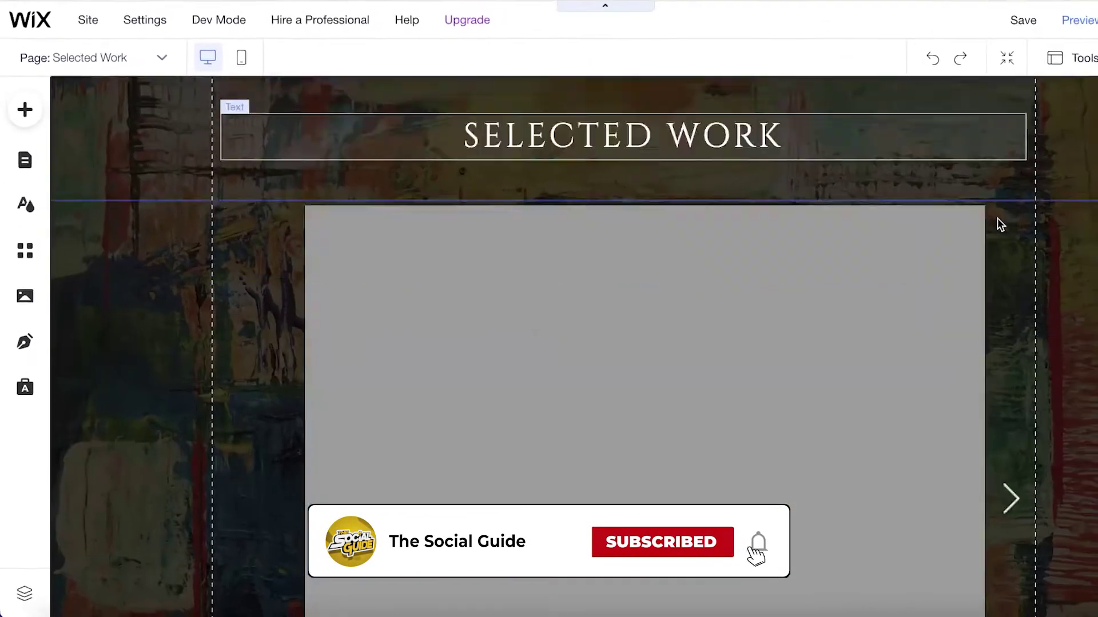
{"action": "scroll", "coordinate": [766, 259], "scroll_direction": "down", "scroll_amount": 5}
{"action": "scroll", "coordinate": [750, 263], "scroll_direction": "up", "scroll_amount": 5}
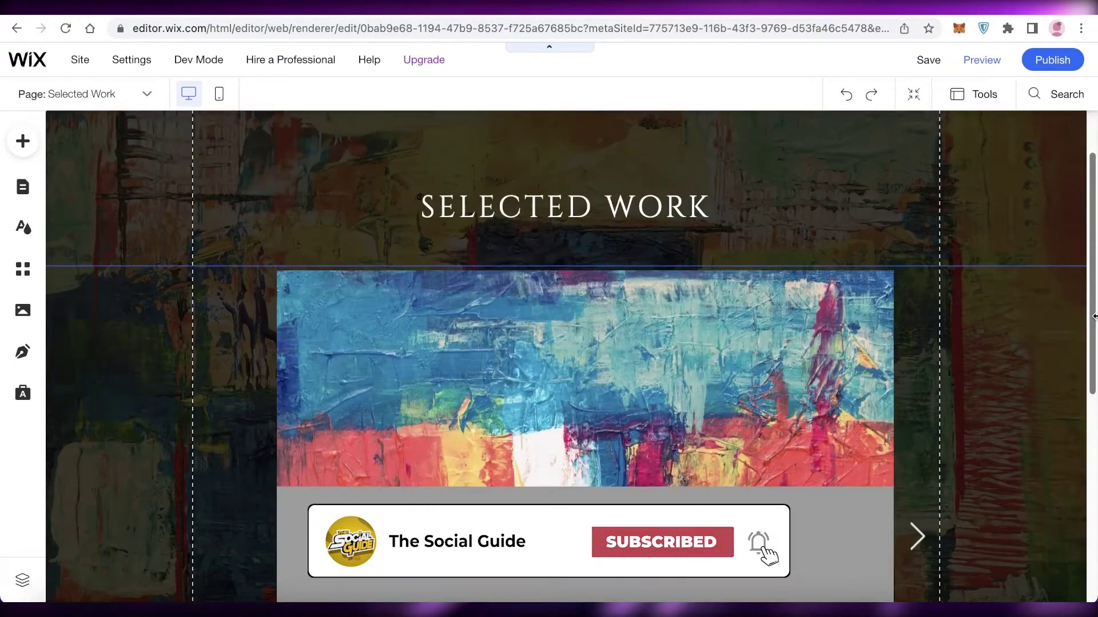
{"action": "scroll", "coordinate": [731, 337], "scroll_direction": "up", "scroll_amount": 2}
Step: Check the existing Pro Gallery's media, then delete the gallery from the page
{"action": "left_click", "coordinate": [554, 436]}
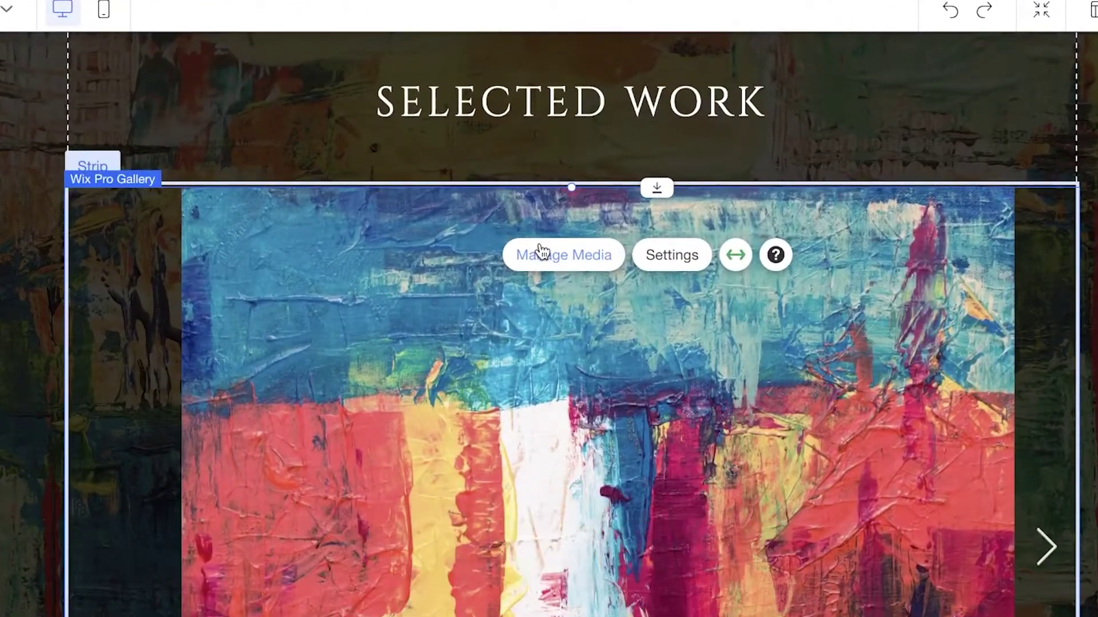
{"action": "left_click", "coordinate": [540, 247]}
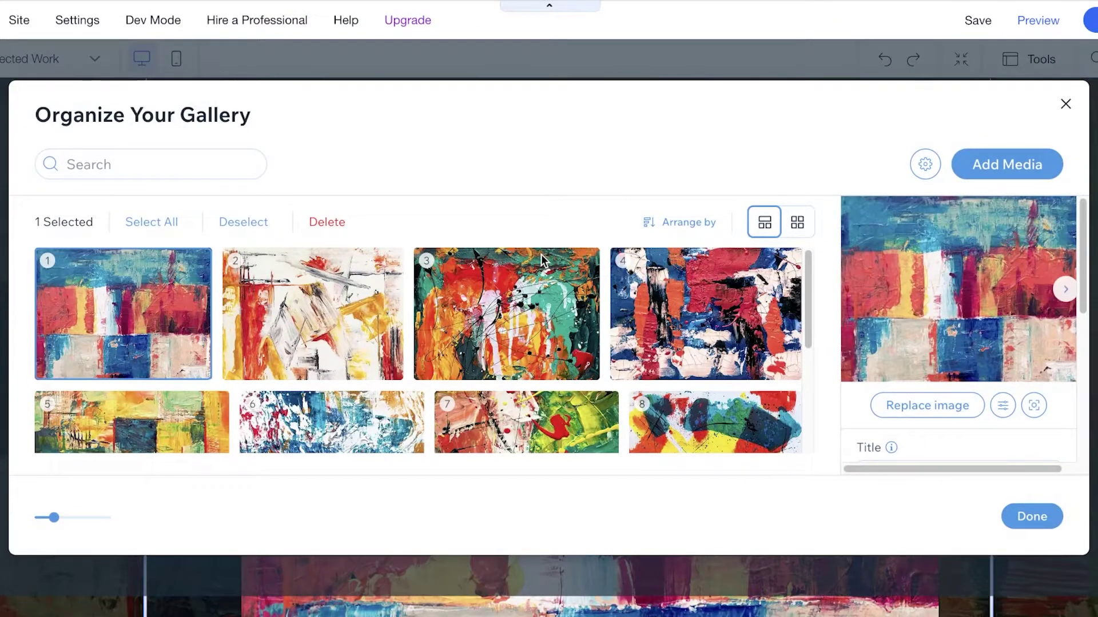
{"action": "scroll", "coordinate": [540, 263], "scroll_direction": "down", "scroll_amount": 5}
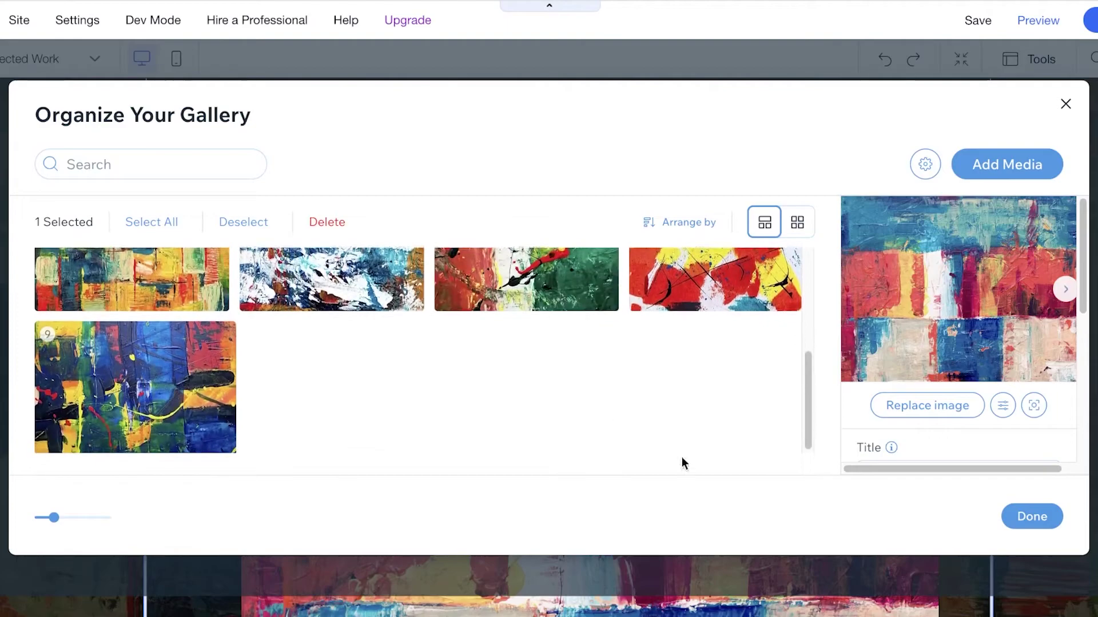
{"action": "left_click", "coordinate": [1033, 515]}
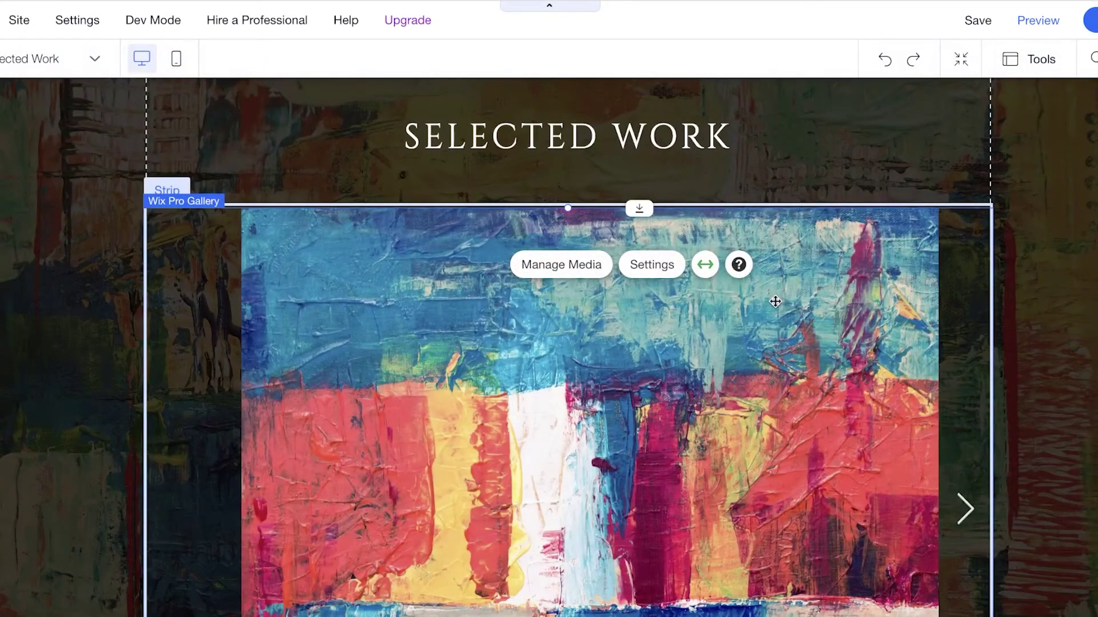
{"action": "key", "text": "Delete"}
{"action": "scroll", "coordinate": [654, 286], "scroll_direction": "down", "scroll_amount": 1}
{"action": "scroll", "coordinate": [703, 309], "scroll_direction": "up", "scroll_amount": 3}
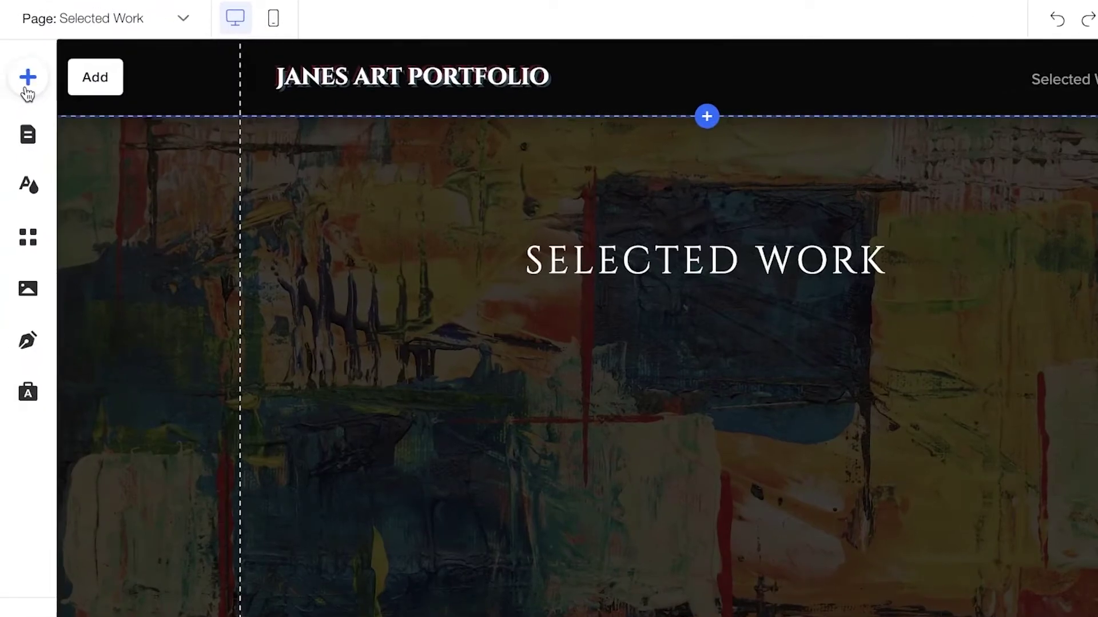
Step: Drag an accordion-style Pro Gallery of sample photos under the SELECTED WORK heading
{"action": "left_click", "coordinate": [27, 85]}
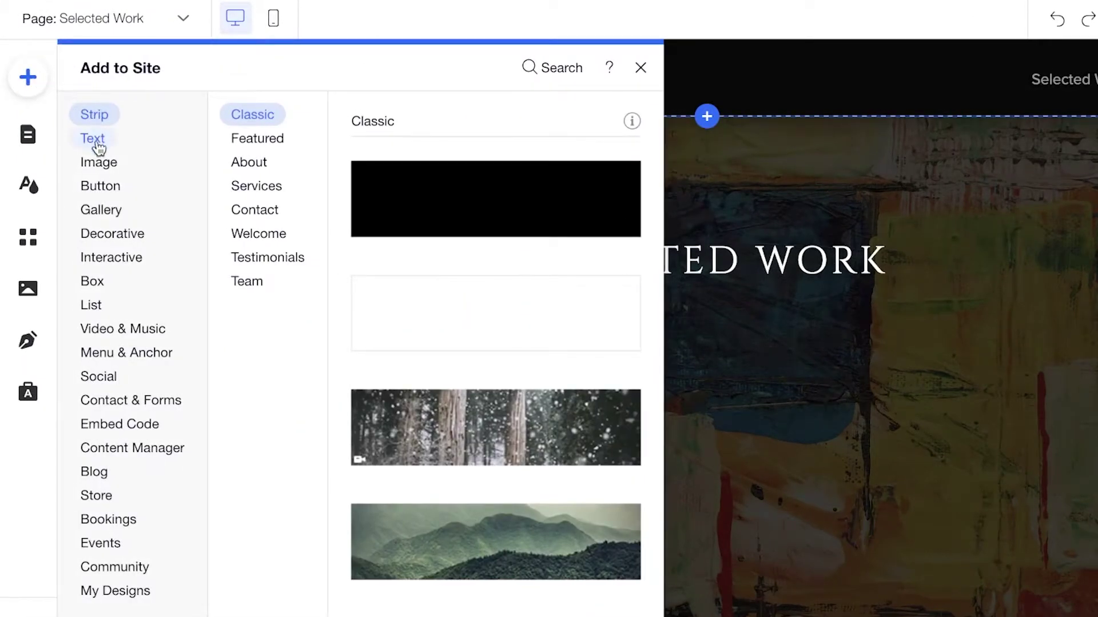
{"action": "left_click", "coordinate": [96, 189]}
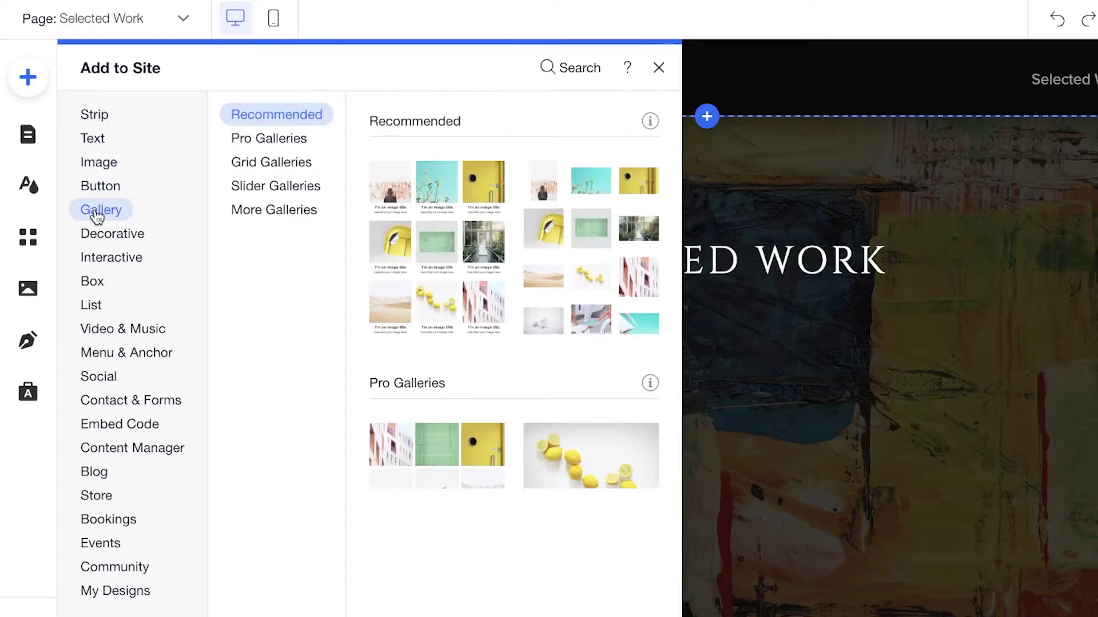
{"action": "scroll", "coordinate": [554, 189], "scroll_direction": "down", "scroll_amount": 10}
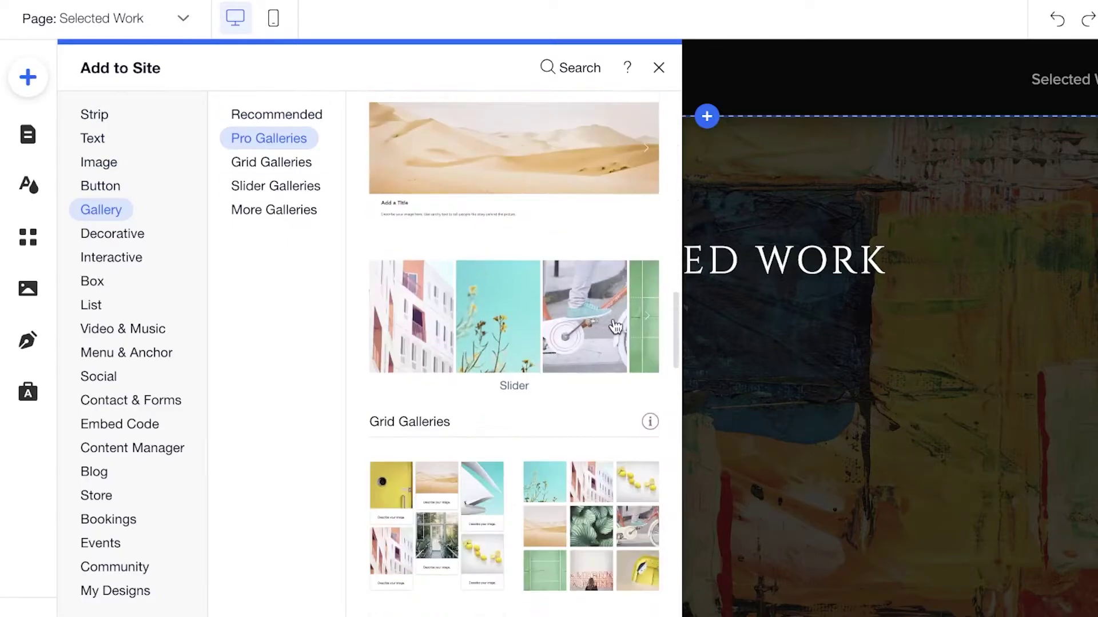
{"action": "scroll", "coordinate": [510, 291], "scroll_direction": "up", "scroll_amount": 5}
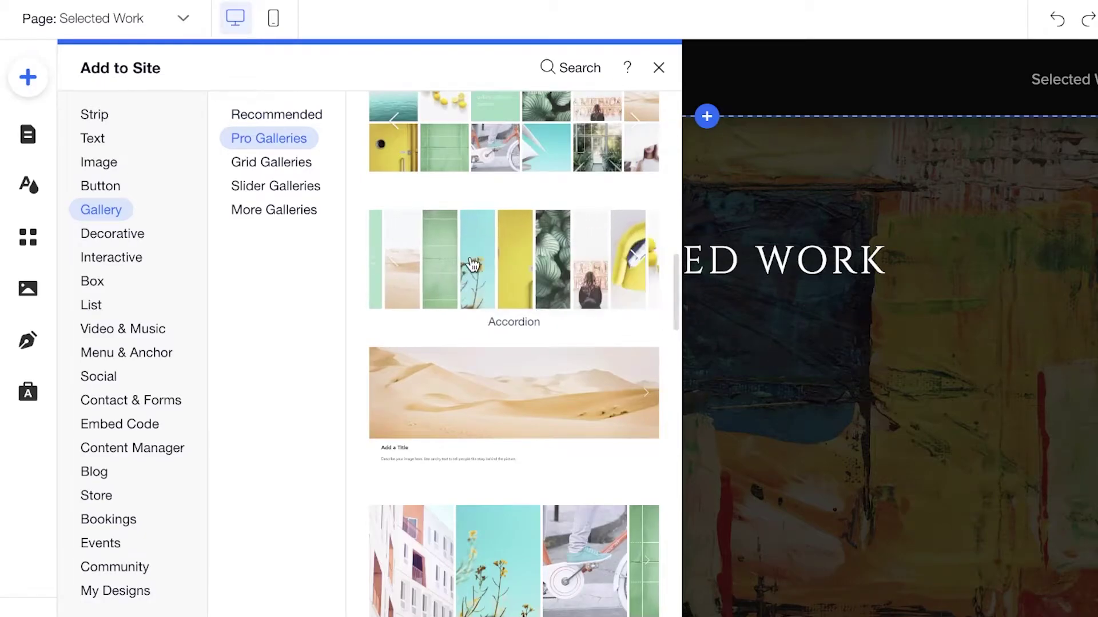
{"action": "key", "text": "Escape"}
{"action": "left_click_drag", "start_coordinate": [470, 264], "coordinate": [658, 425]}
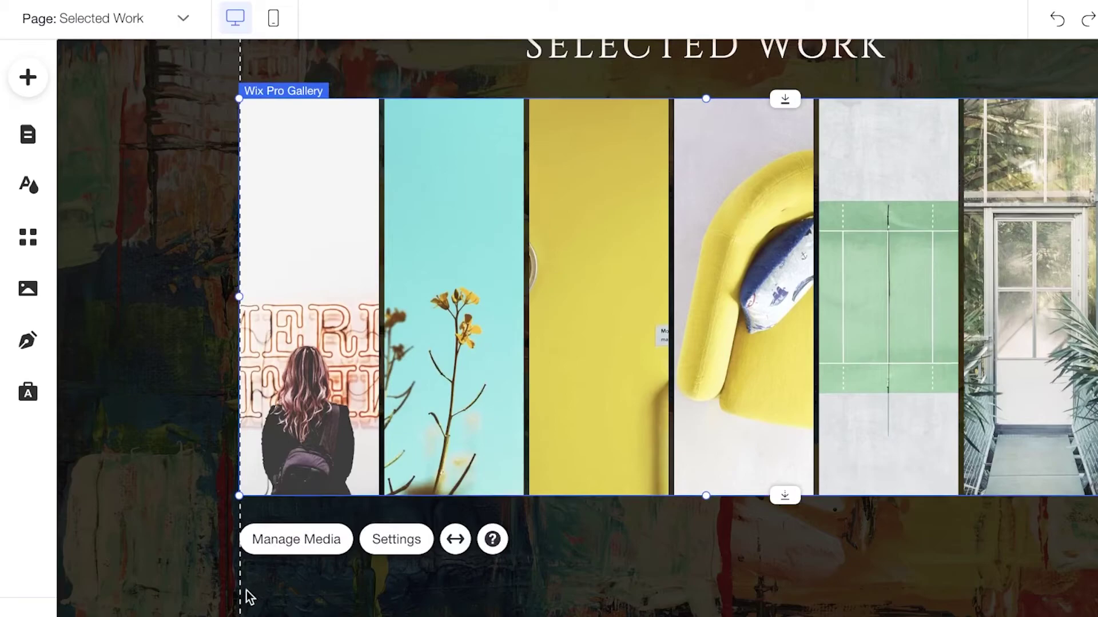
Step: Delete all the sample photos from the new gallery's media manager
{"action": "left_click", "coordinate": [284, 534]}
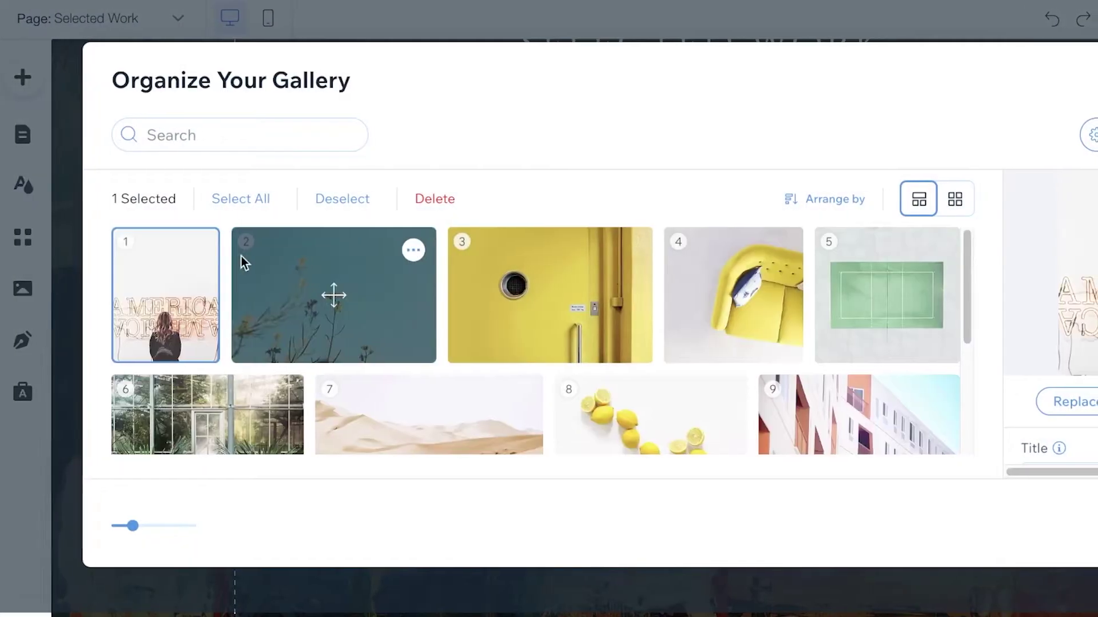
{"action": "left_click", "coordinate": [434, 198]}
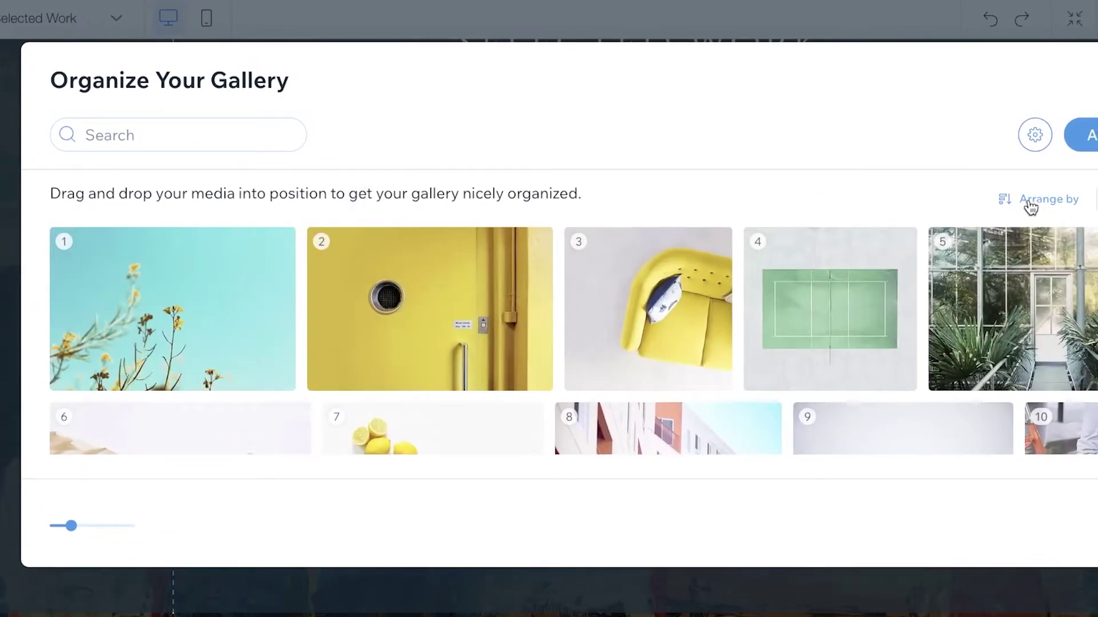
{"action": "left_click", "coordinate": [321, 299]}
{"action": "left_click", "coordinate": [635, 280]}
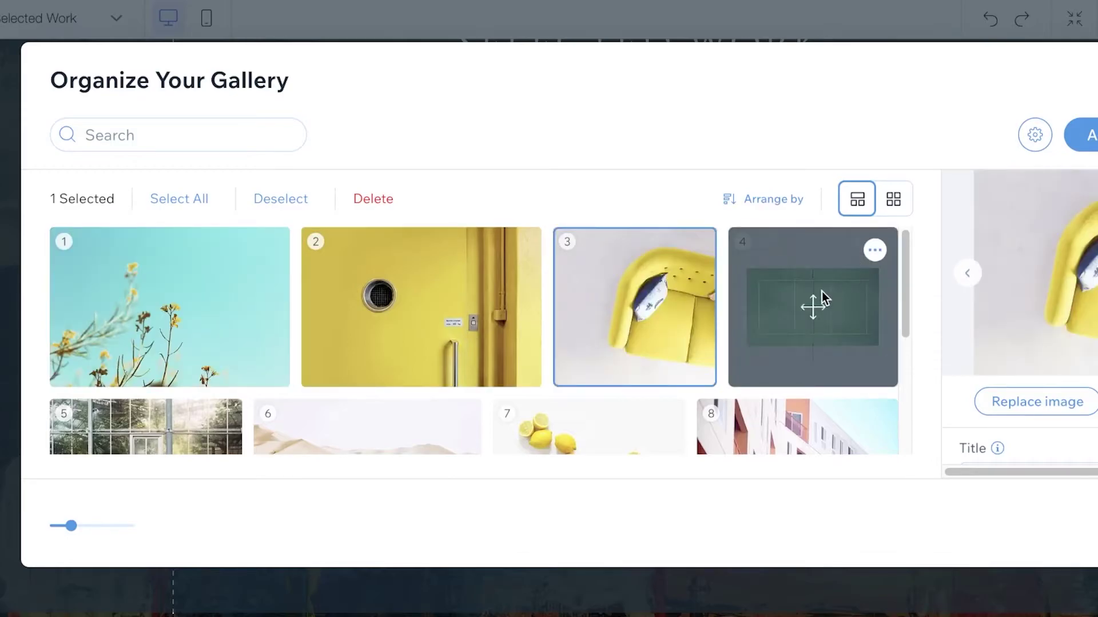
{"action": "left_click", "coordinate": [164, 199]}
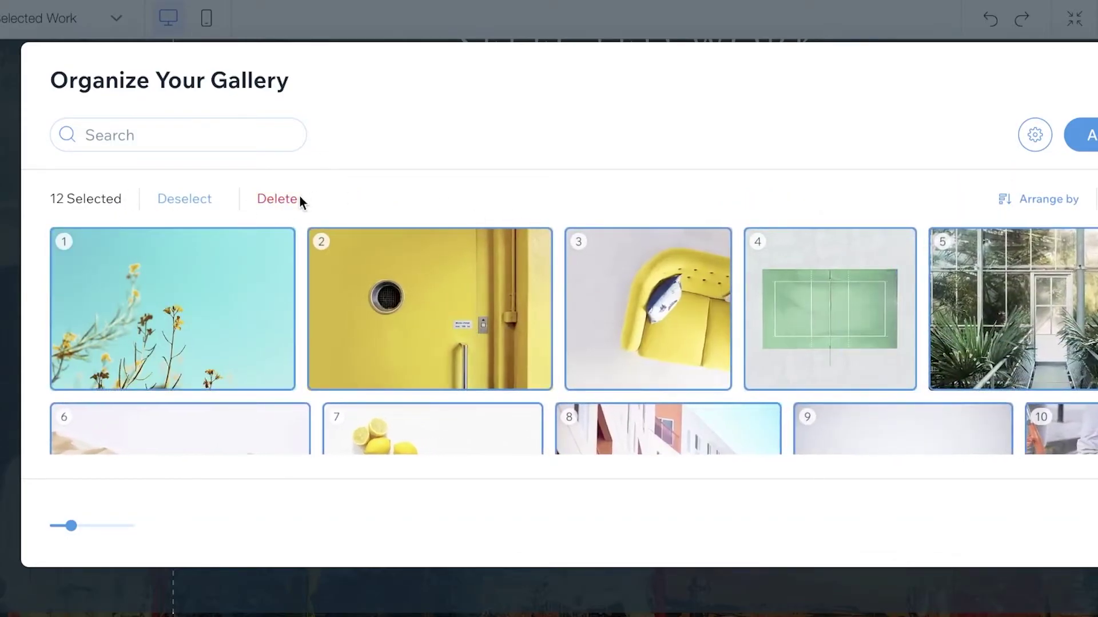
{"action": "left_click", "coordinate": [281, 199]}
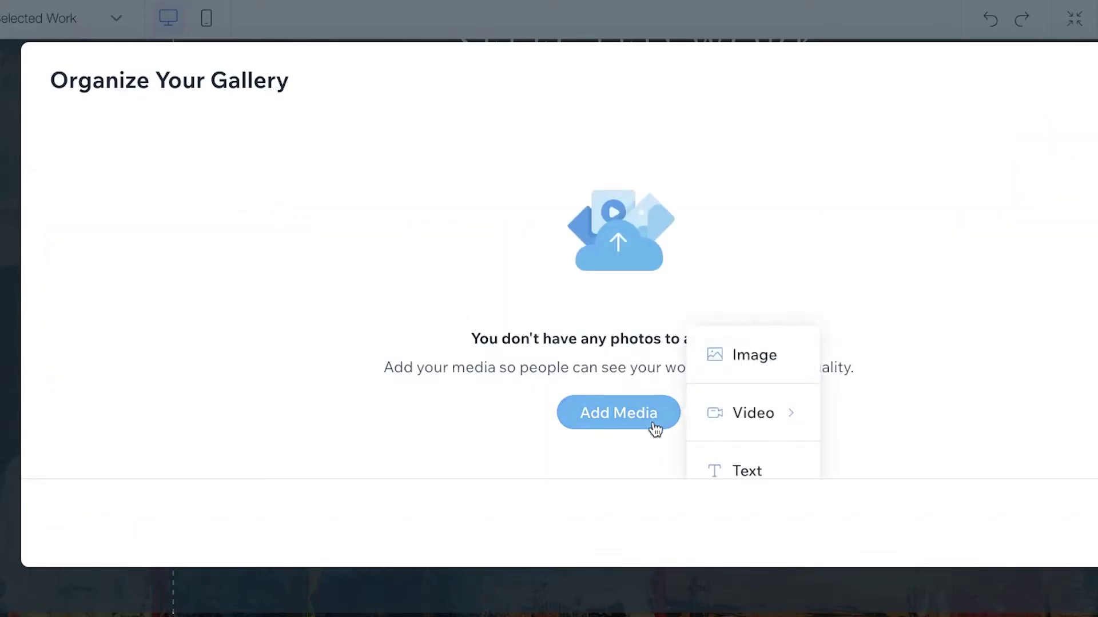
Step: Add a stationery photo and two 'art' search photos from Media from Wix
{"action": "left_click", "coordinate": [728, 360]}
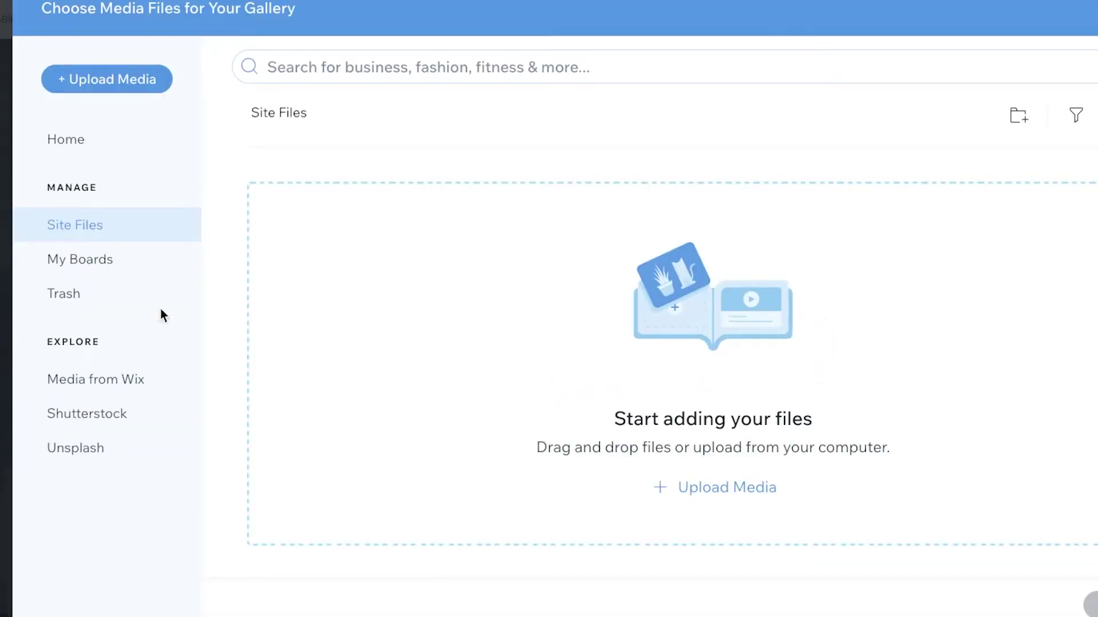
{"action": "left_click", "coordinate": [85, 391]}
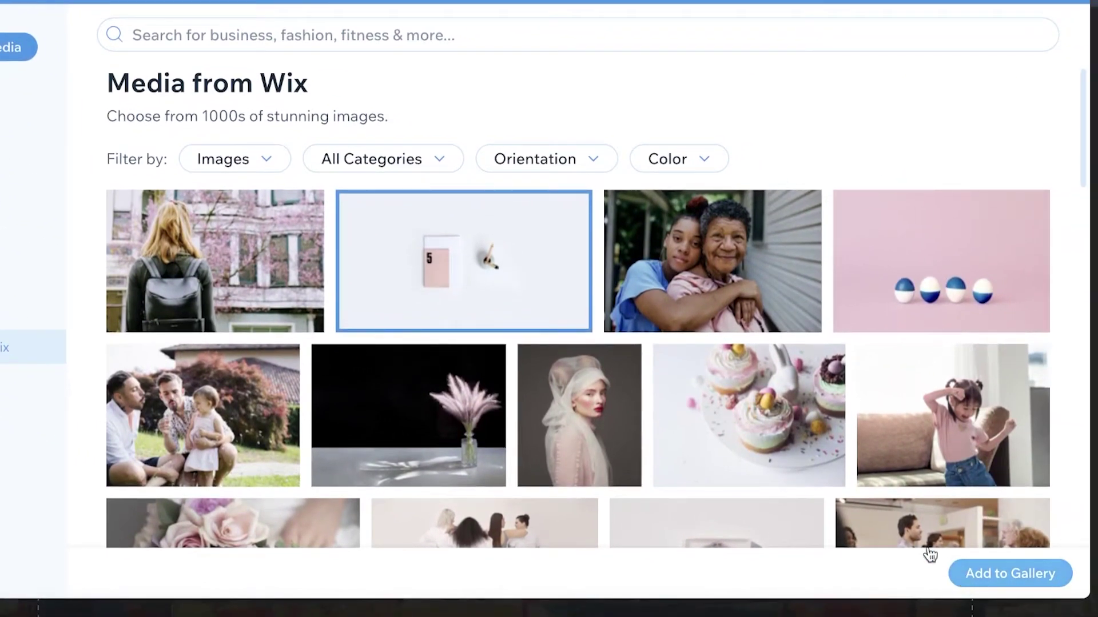
{"action": "left_click", "coordinate": [956, 571]}
{"action": "left_click", "coordinate": [970, 103]}
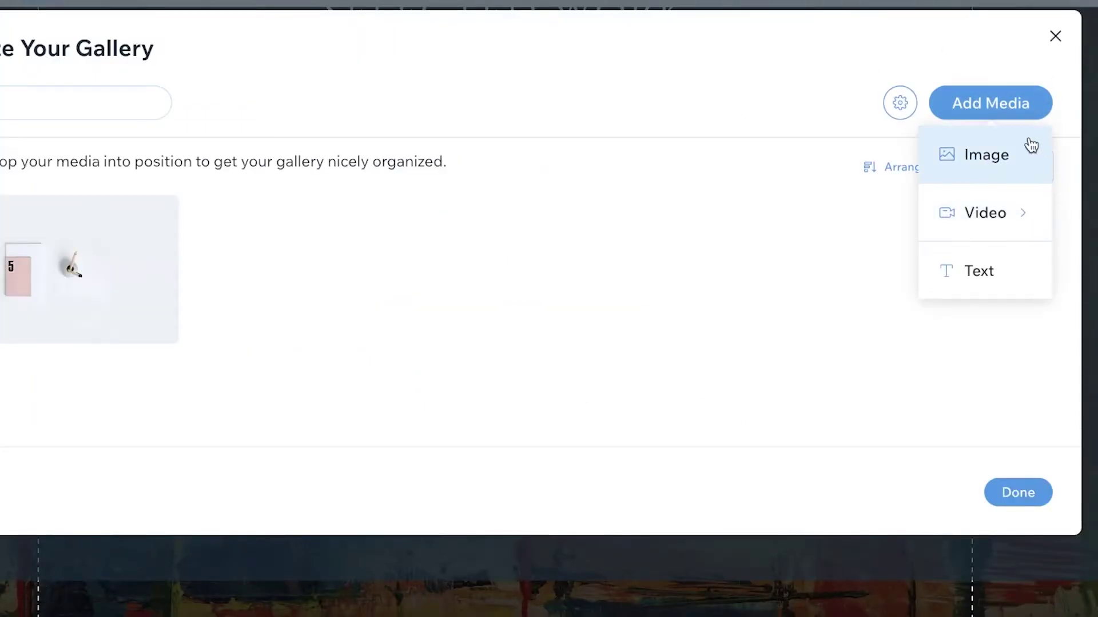
{"action": "left_click", "coordinate": [1031, 145]}
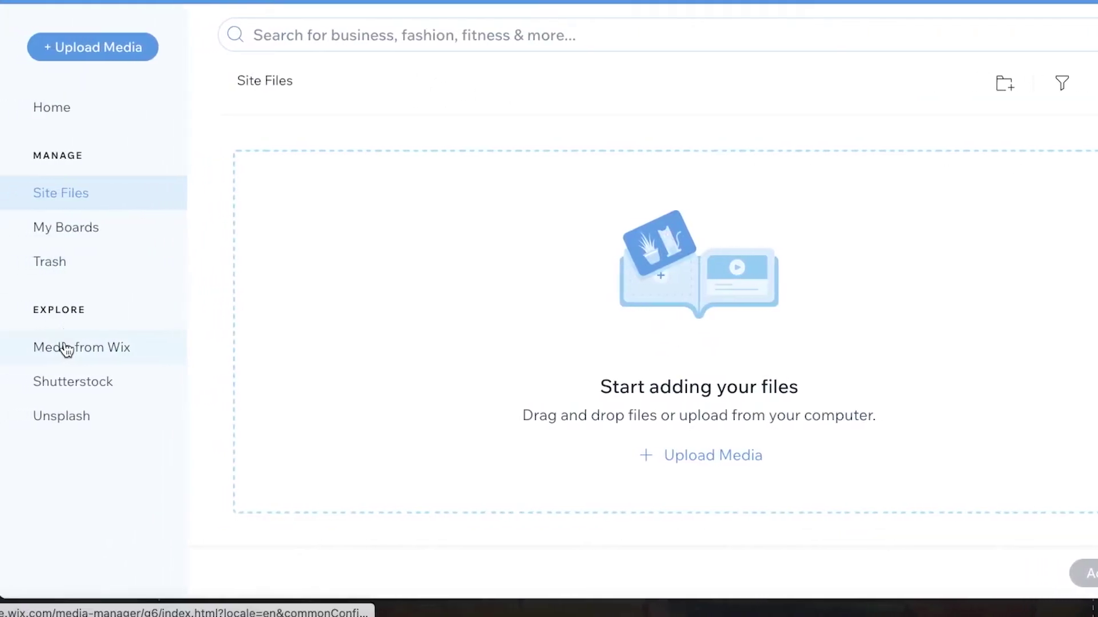
{"action": "left_click", "coordinate": [67, 349]}
{"action": "left_click", "coordinate": [369, 50]}
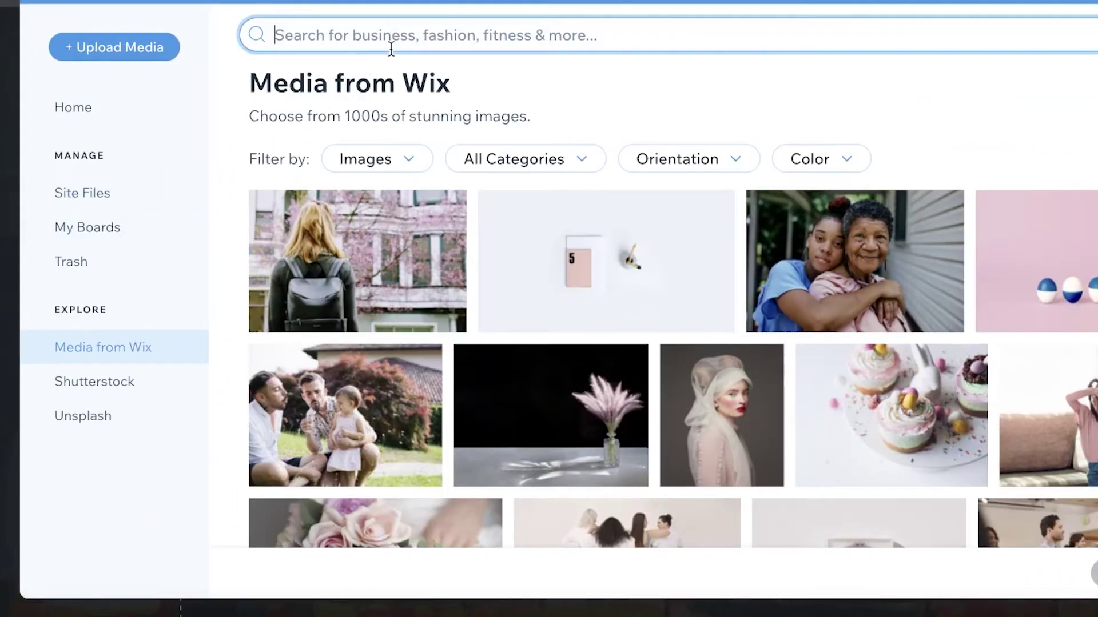
{"action": "type", "text": "art"}
{"action": "key", "text": "Return"}
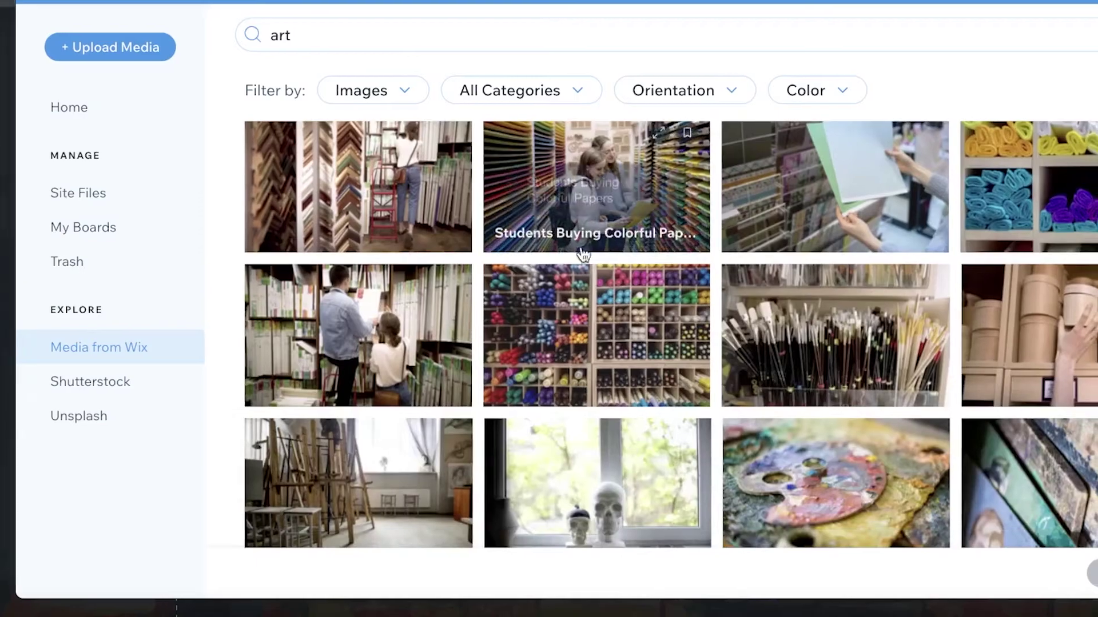
{"action": "left_click", "coordinate": [582, 253]}
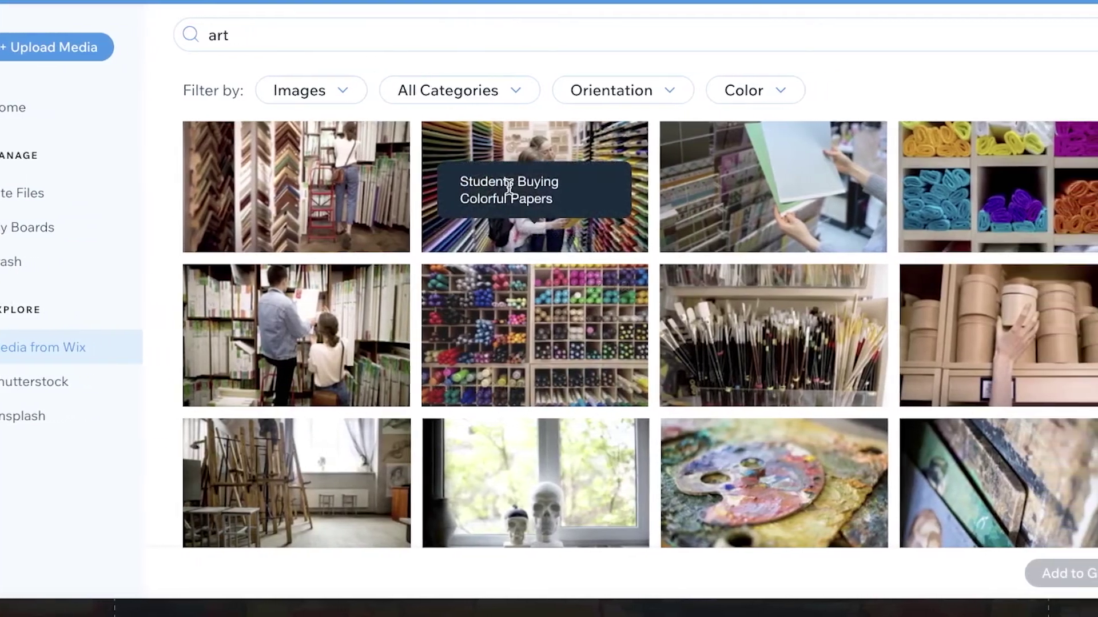
{"action": "left_click", "coordinate": [971, 448]}
{"action": "left_click", "coordinate": [997, 584]}
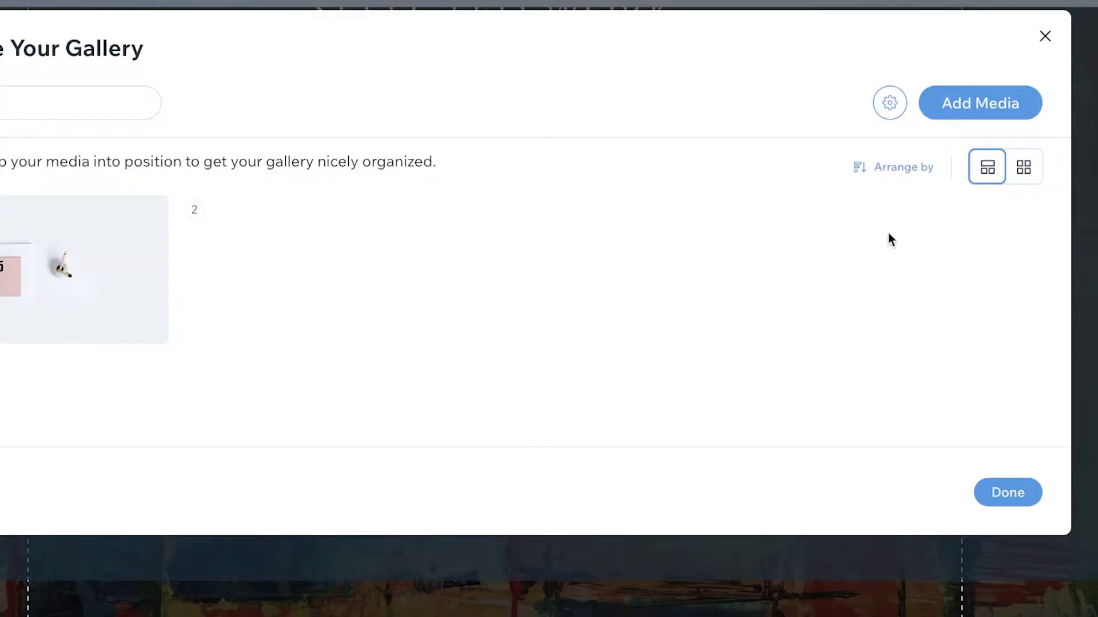
Step: Search Shutterstock for 'art', then finish managing the gallery photos
{"action": "left_click", "coordinate": [951, 110]}
{"action": "left_click", "coordinate": [1017, 174]}
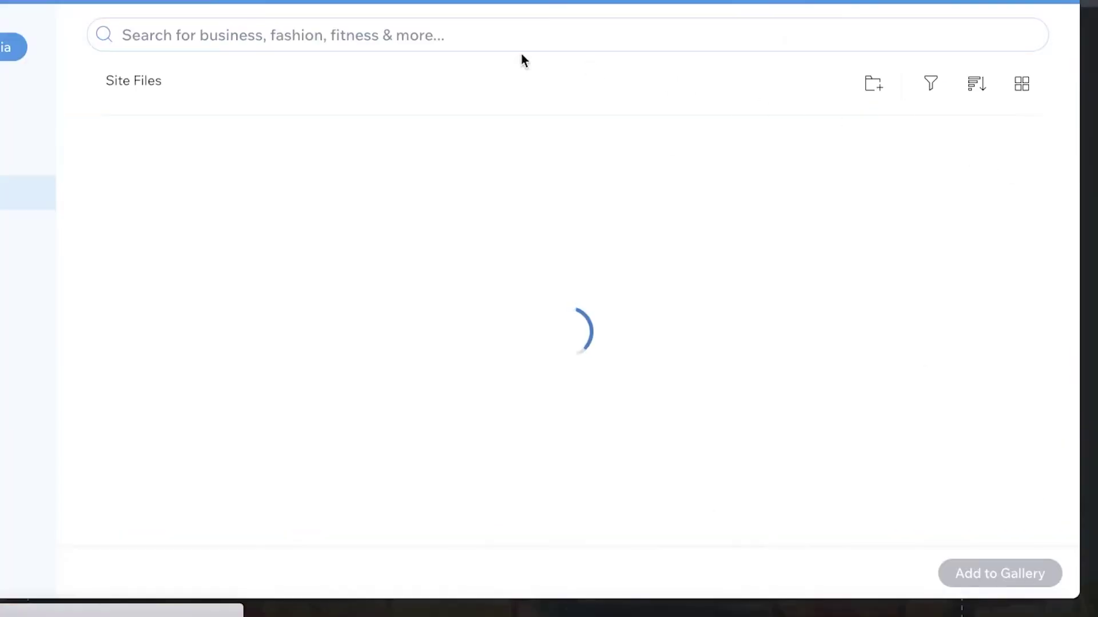
{"action": "left_click", "coordinate": [445, 37]}
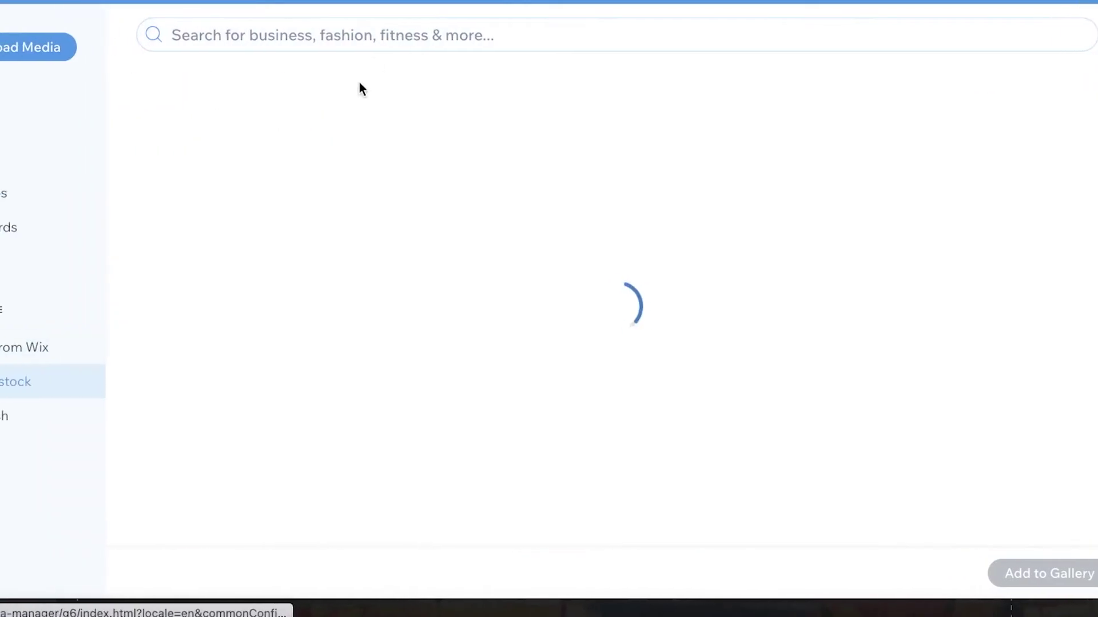
{"action": "left_click", "coordinate": [356, 36]}
{"action": "type", "text": "at"}
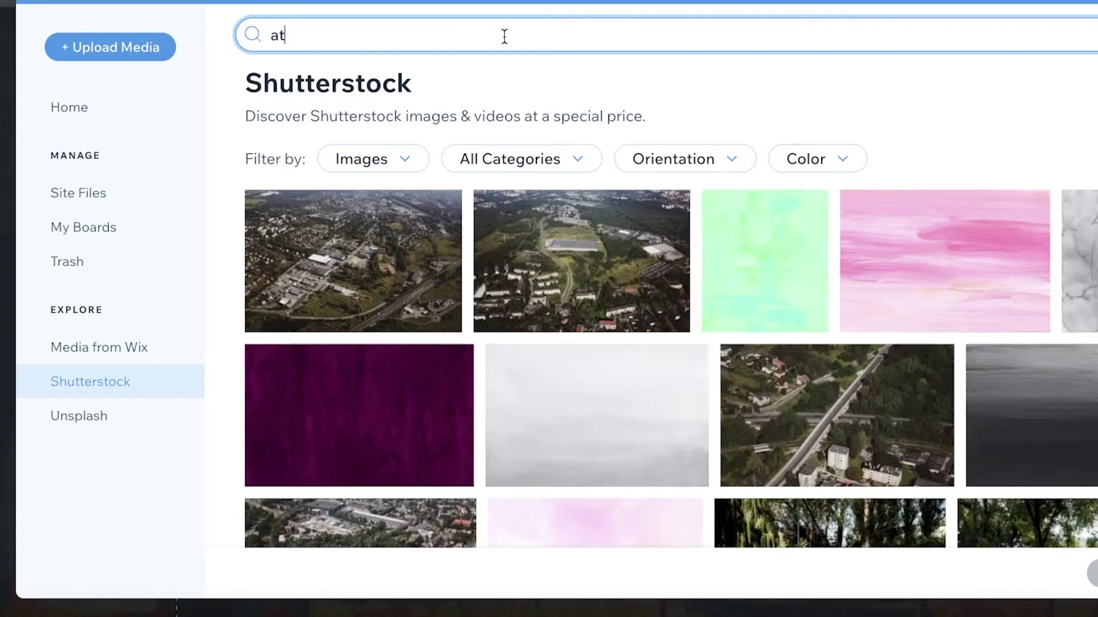
{"action": "key", "text": "BackSpace"}
{"action": "type", "text": "rt"}
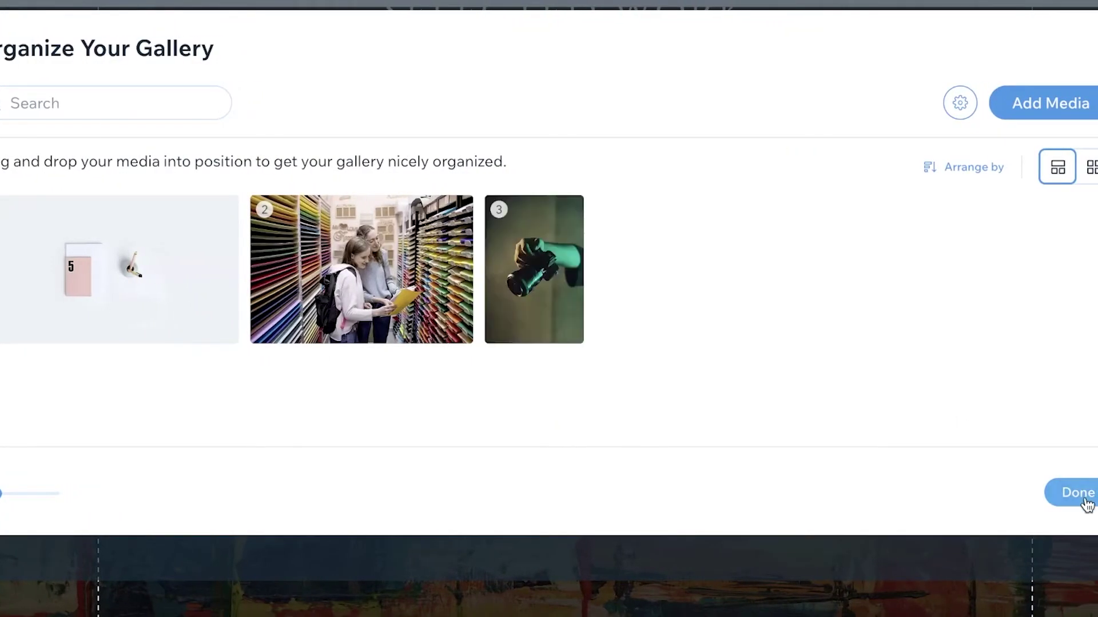
{"action": "left_click", "coordinate": [1078, 493]}
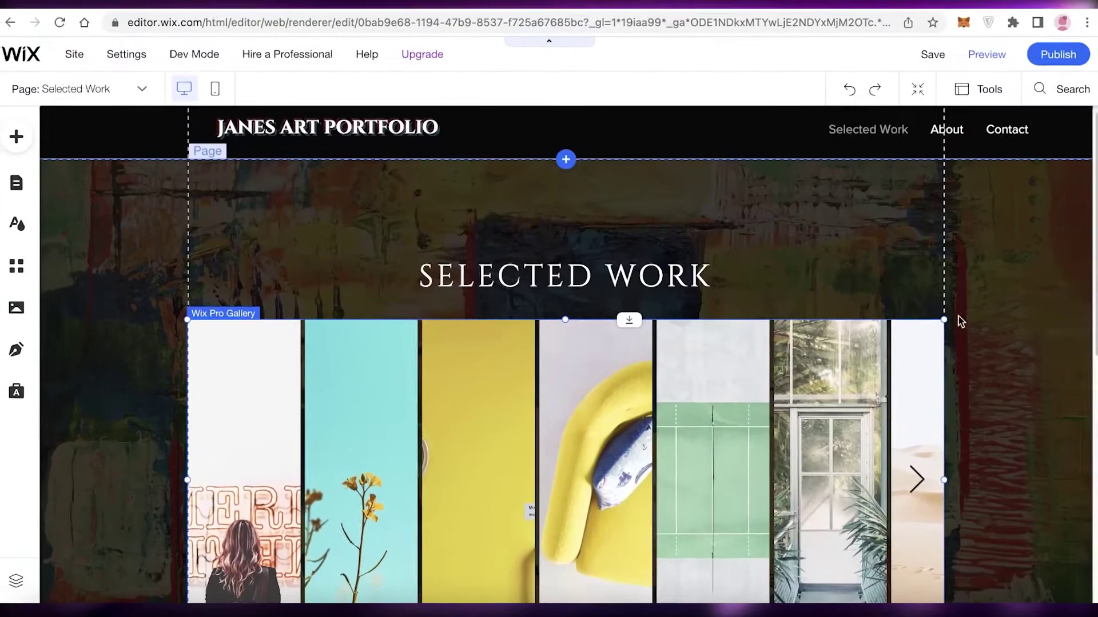
Step: Narrow the gallery to about W 476 and move it below the SELECTED WORK heading
{"action": "scroll", "coordinate": [476, 276], "scroll_direction": "down", "scroll_amount": 3}
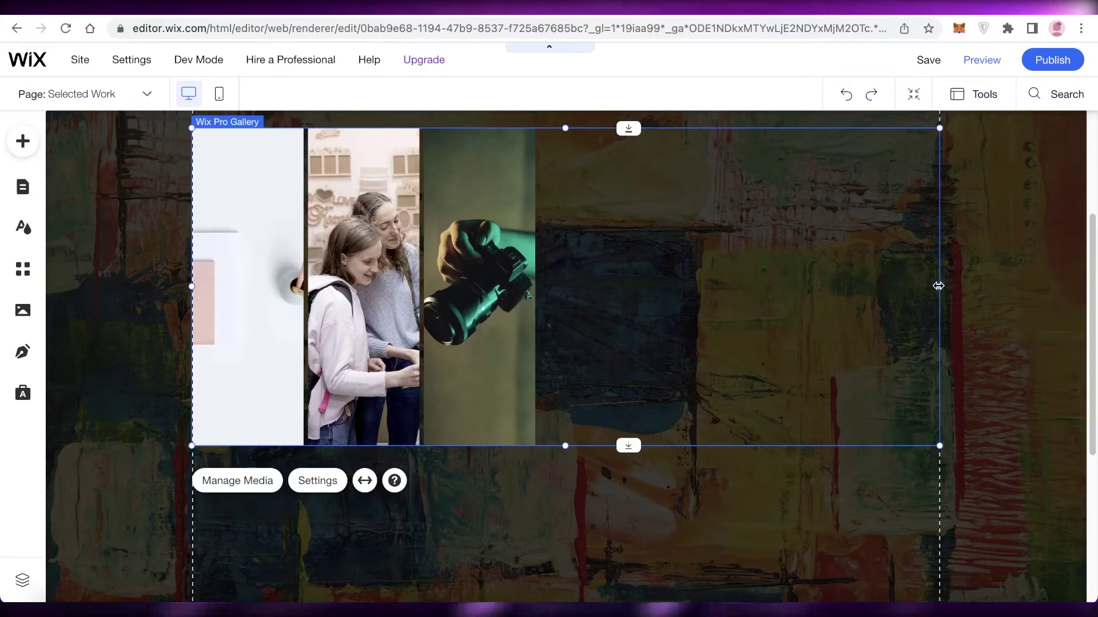
{"action": "left_click_drag", "start_coordinate": [938, 285], "coordinate": [555, 261]}
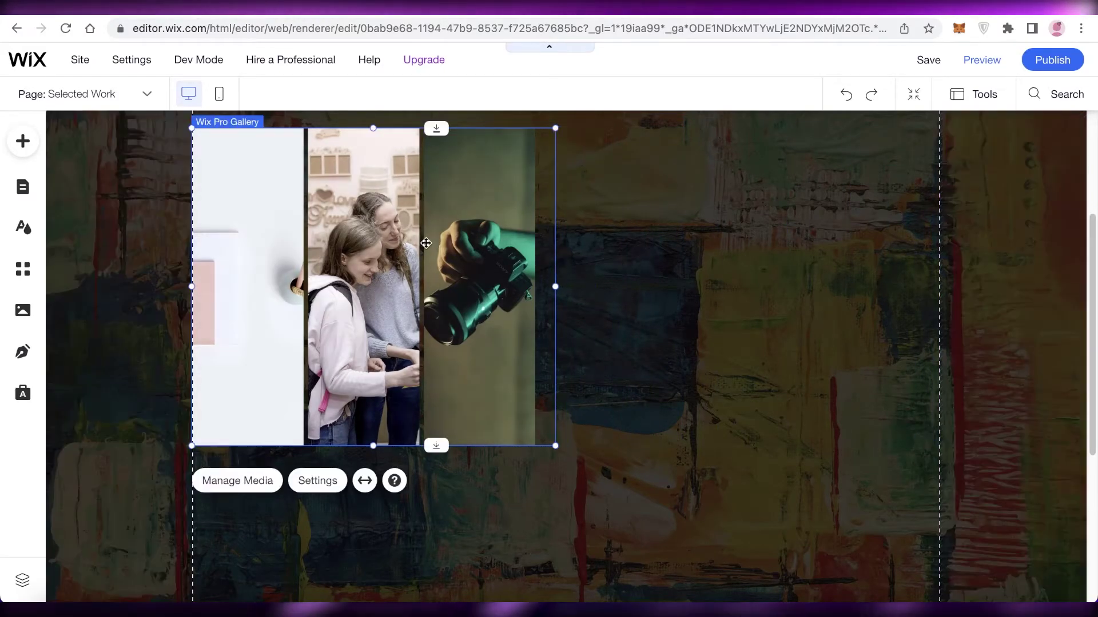
{"action": "left_click_drag", "start_coordinate": [426, 245], "coordinate": [441, 278]}
{"action": "scroll", "coordinate": [743, 272], "scroll_direction": "up", "scroll_amount": 1}
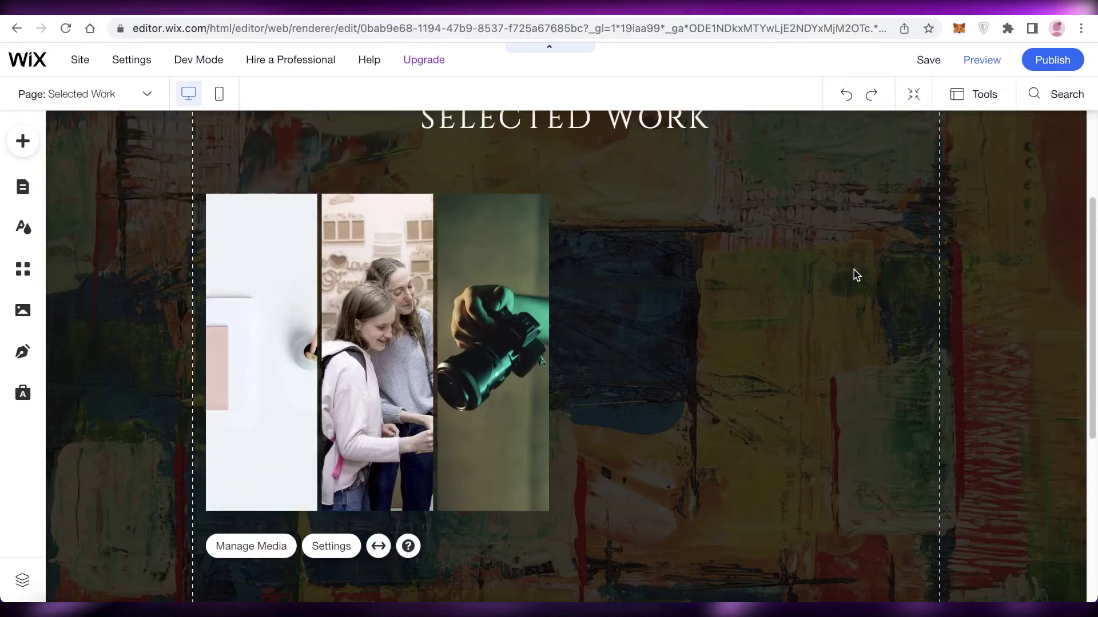
{"action": "left_click", "coordinate": [853, 270]}
{"action": "scroll", "coordinate": [853, 270], "scroll_direction": "up", "scroll_amount": 3}
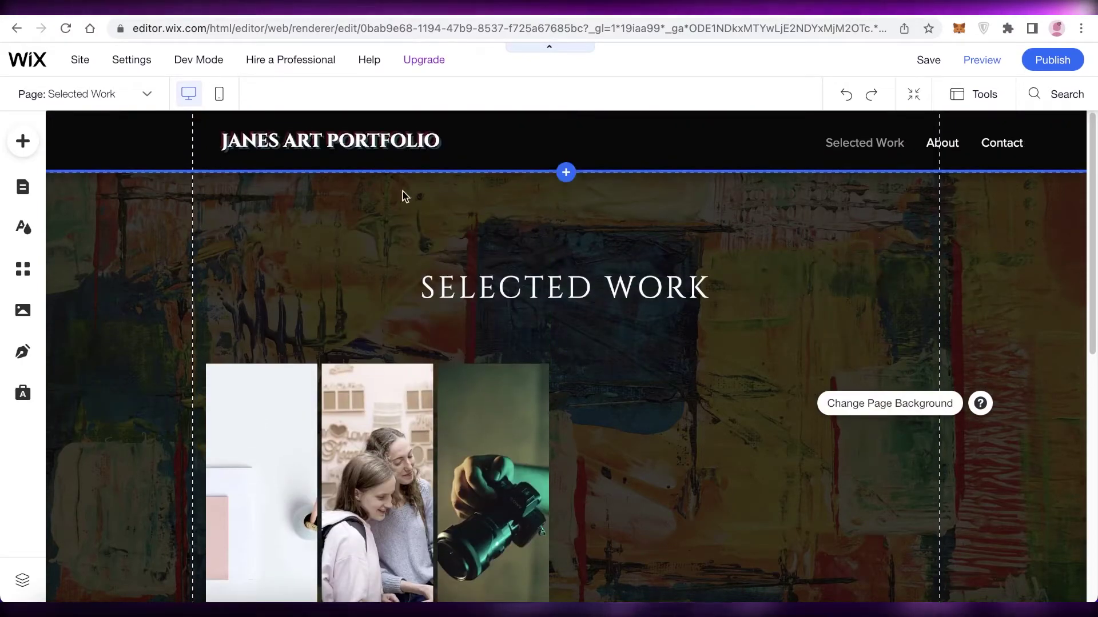
{"action": "scroll", "coordinate": [983, 200], "scroll_direction": "down", "scroll_amount": 3}
{"action": "scroll", "coordinate": [963, 194], "scroll_direction": "up", "scroll_amount": 3}
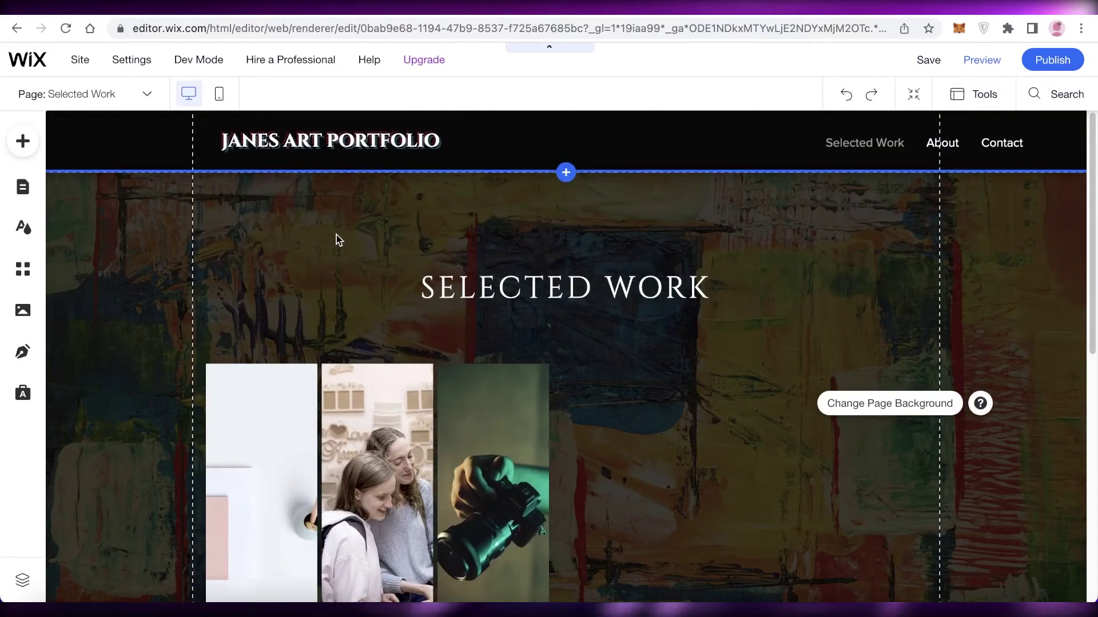
{"action": "scroll", "coordinate": [577, 358], "scroll_direction": "down", "scroll_amount": 5}
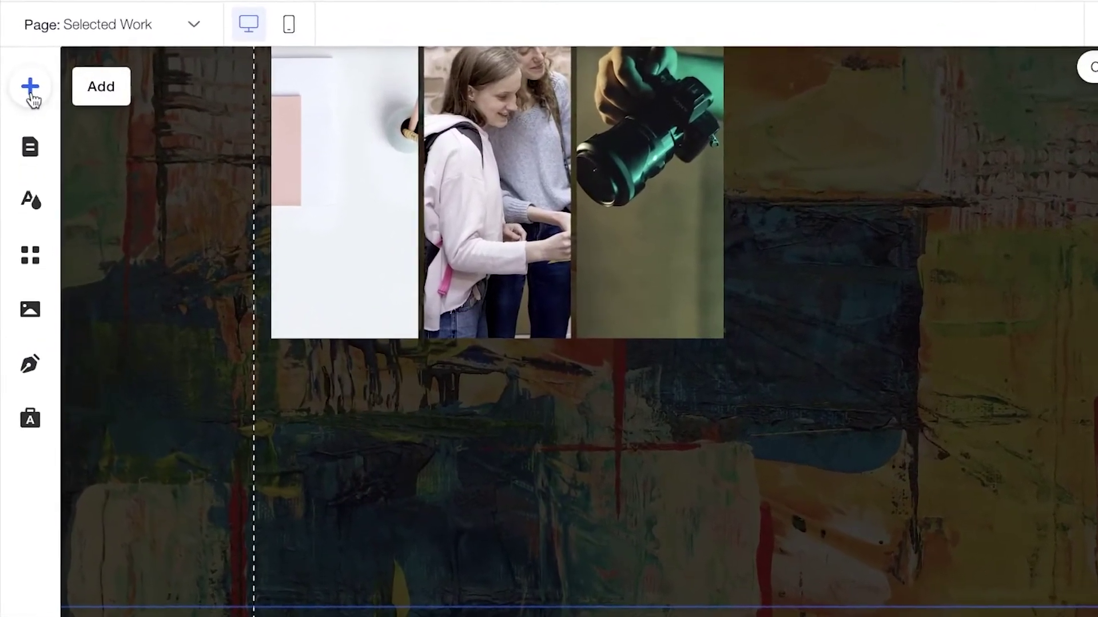
Step: Add a new page named 'Ongoing project' in Menus & Pages
{"action": "left_click", "coordinate": [31, 95]}
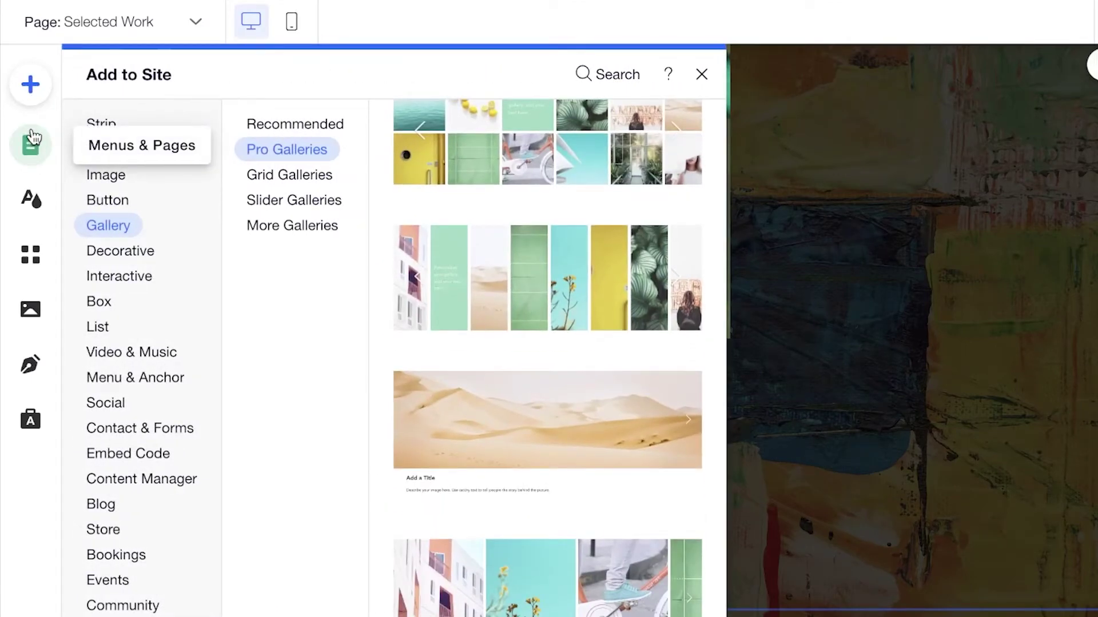
{"action": "left_click", "coordinate": [32, 139]}
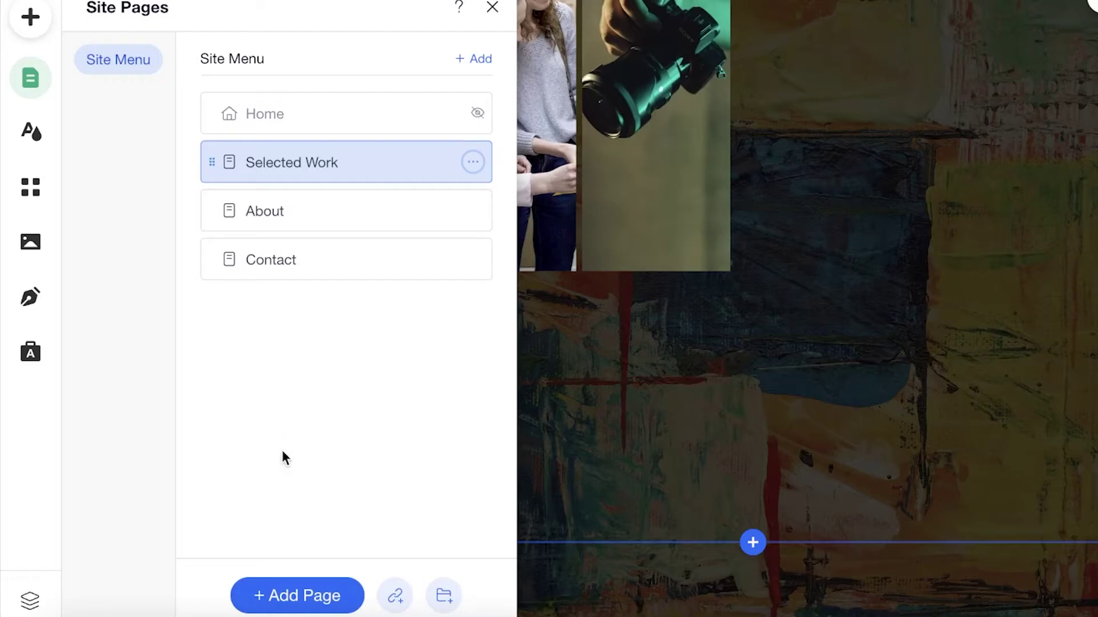
{"action": "left_click", "coordinate": [274, 603]}
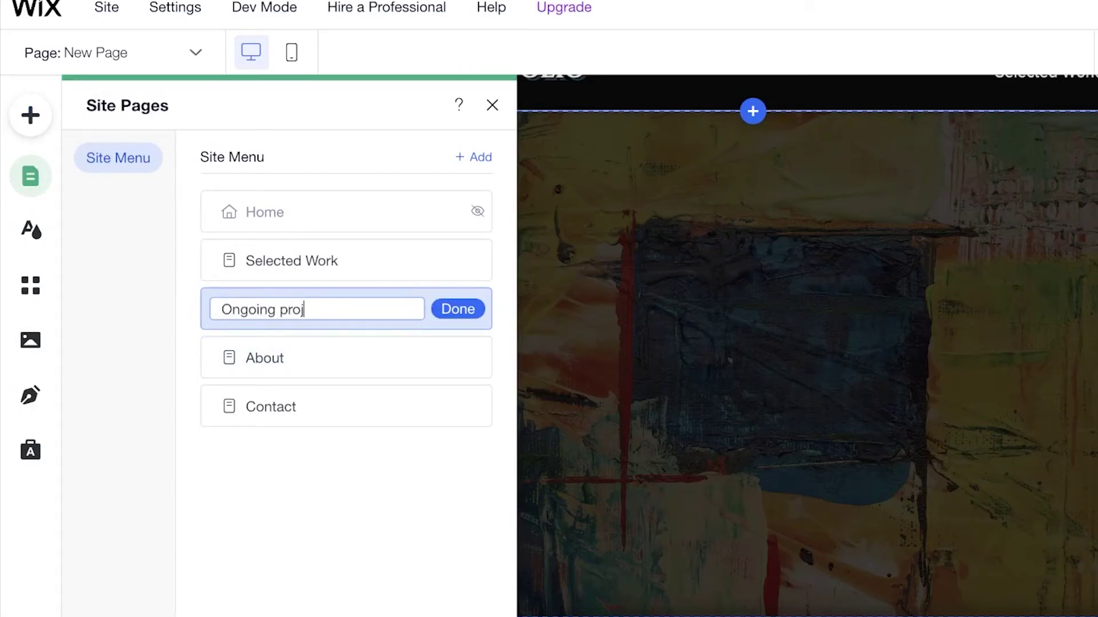
{"action": "type", "text": "ect"}
{"action": "key", "text": "Return"}
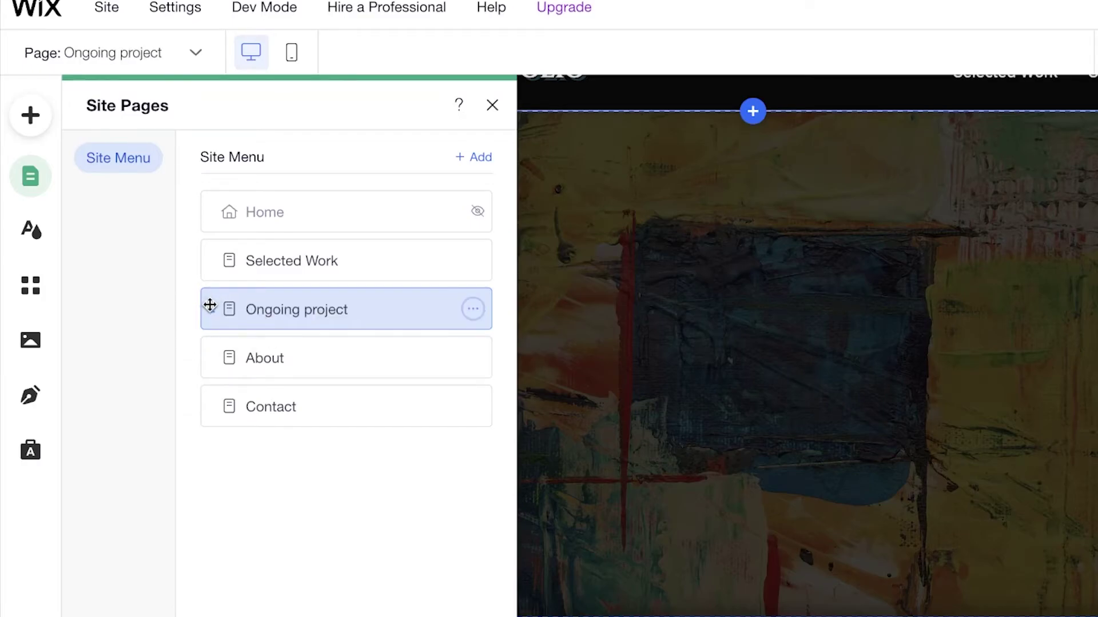
Step: Nest Ongoing project as a subpage under Selected Work and open it for editing
{"action": "left_click_drag", "start_coordinate": [216, 304], "coordinate": [255, 297]}
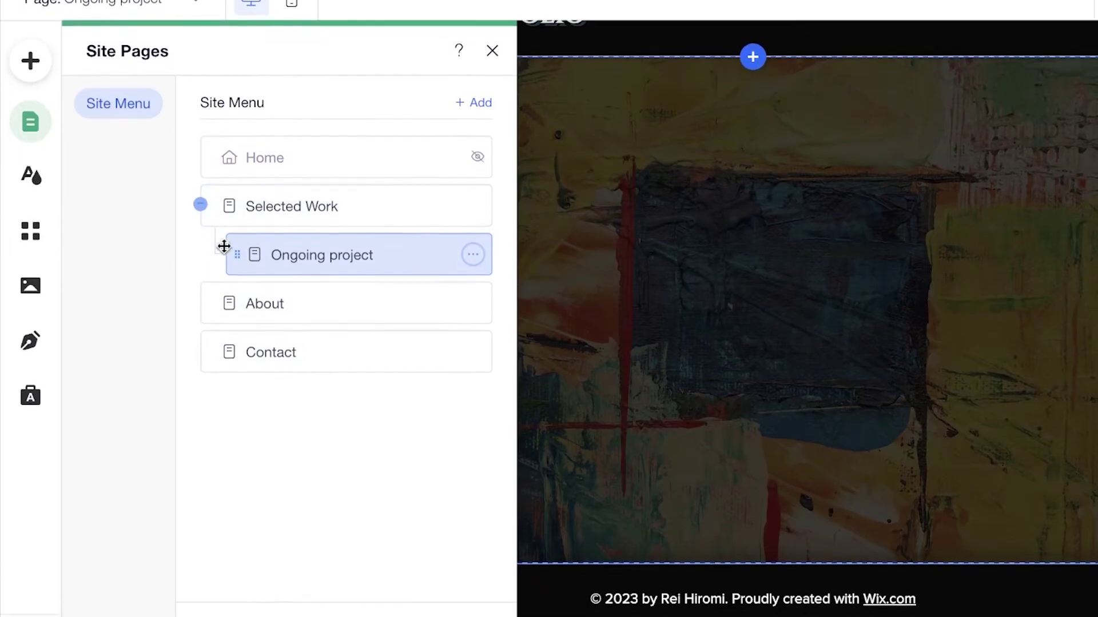
{"action": "left_click", "coordinate": [294, 588]}
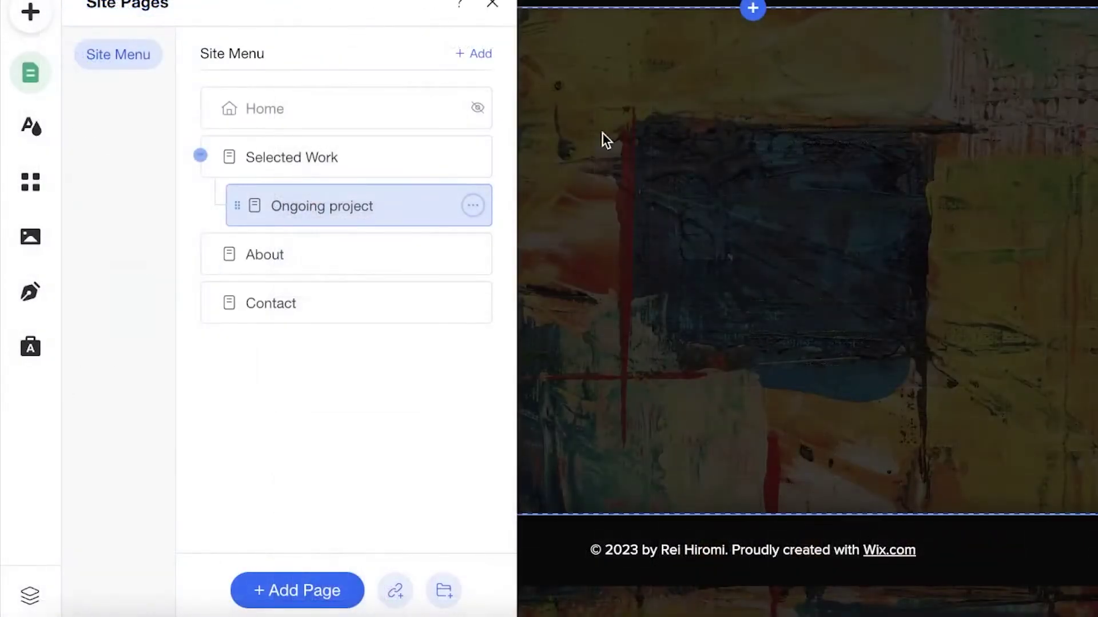
{"action": "left_click_drag", "start_coordinate": [600, 140], "coordinate": [294, 171]}
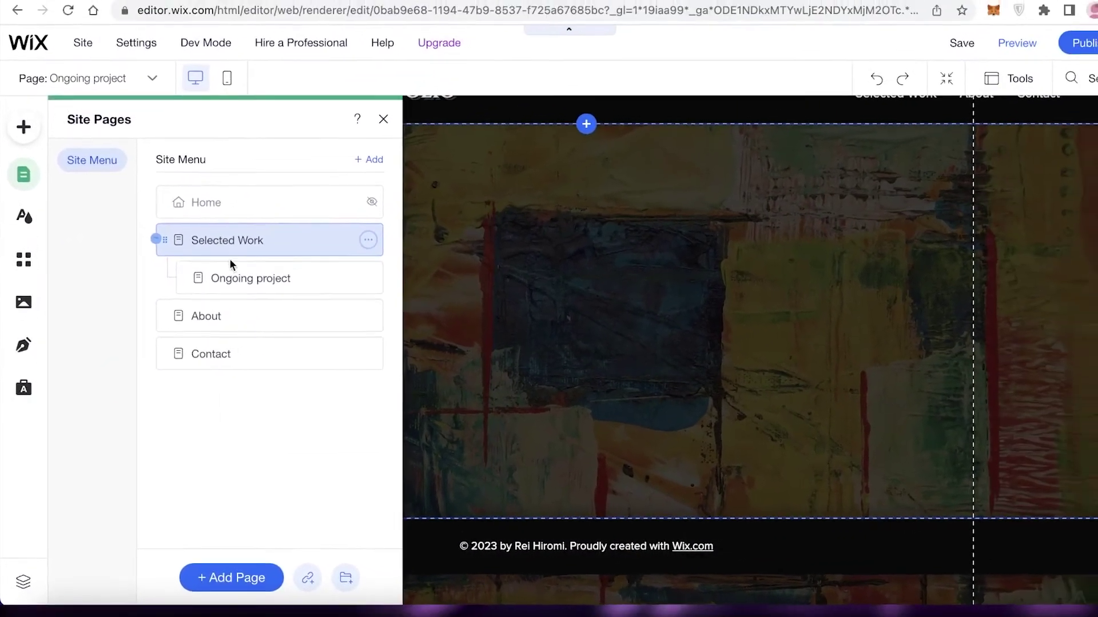
{"action": "left_click", "coordinate": [239, 278]}
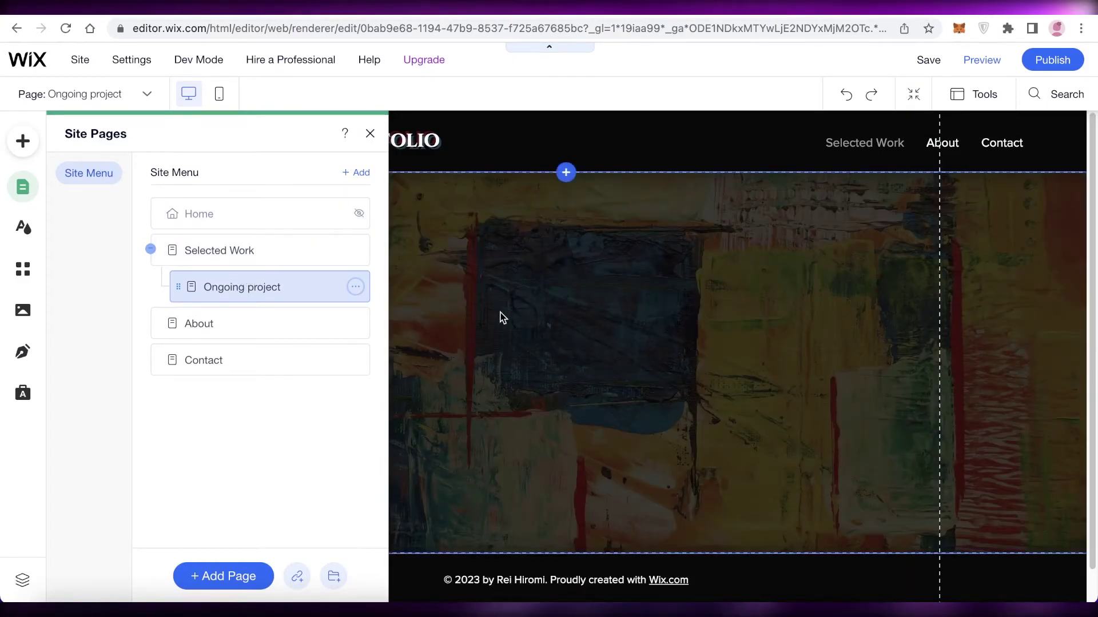
{"action": "left_click", "coordinate": [367, 139]}
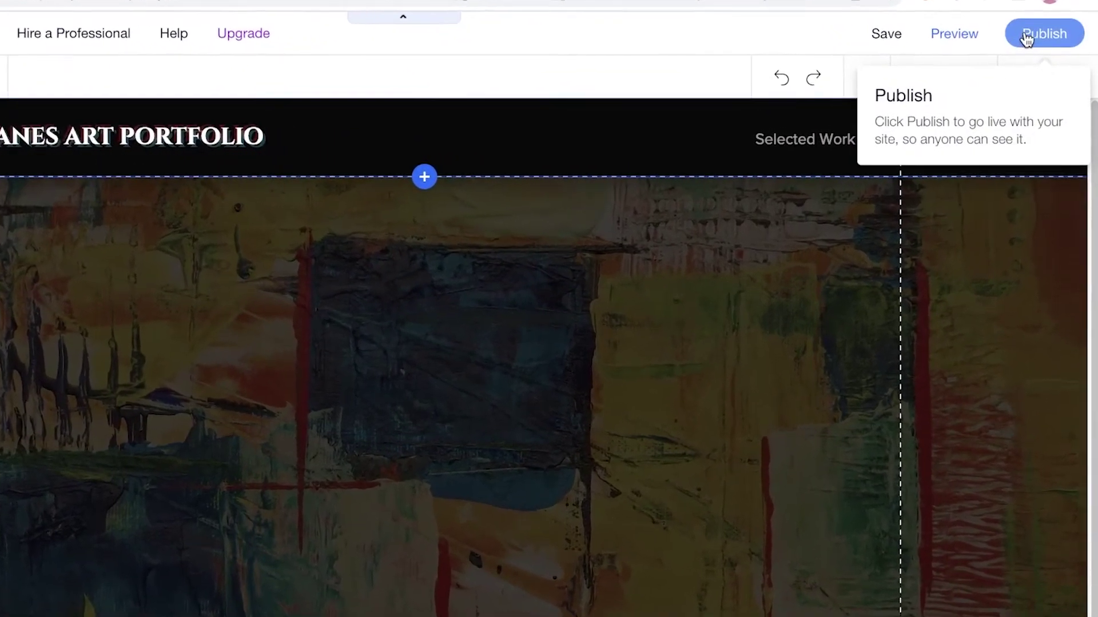
Step: Publish the site and view the live version
{"action": "left_click", "coordinate": [1036, 57]}
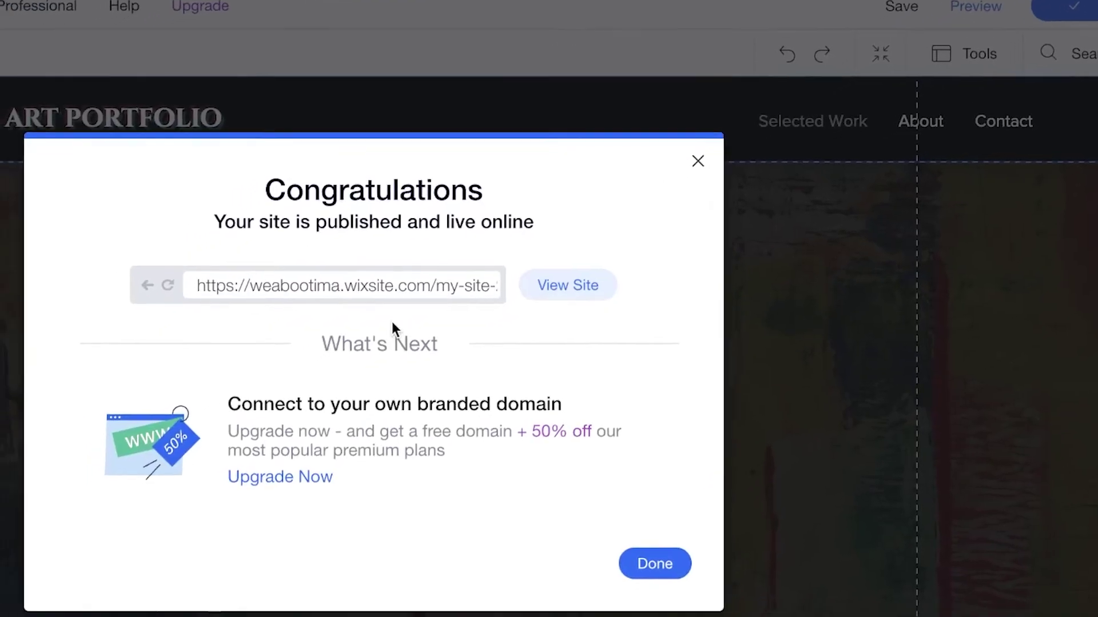
{"action": "left_click", "coordinate": [473, 258]}
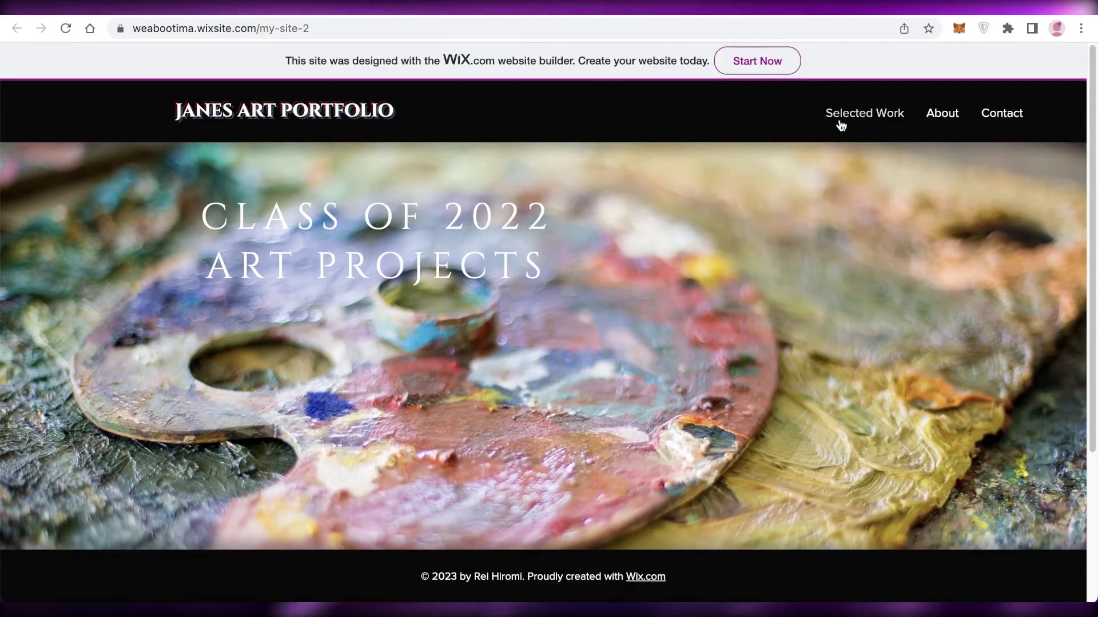
Step: View the live Selected Work gallery, then go to its Ongoing project subpage
{"action": "left_click", "coordinate": [838, 123]}
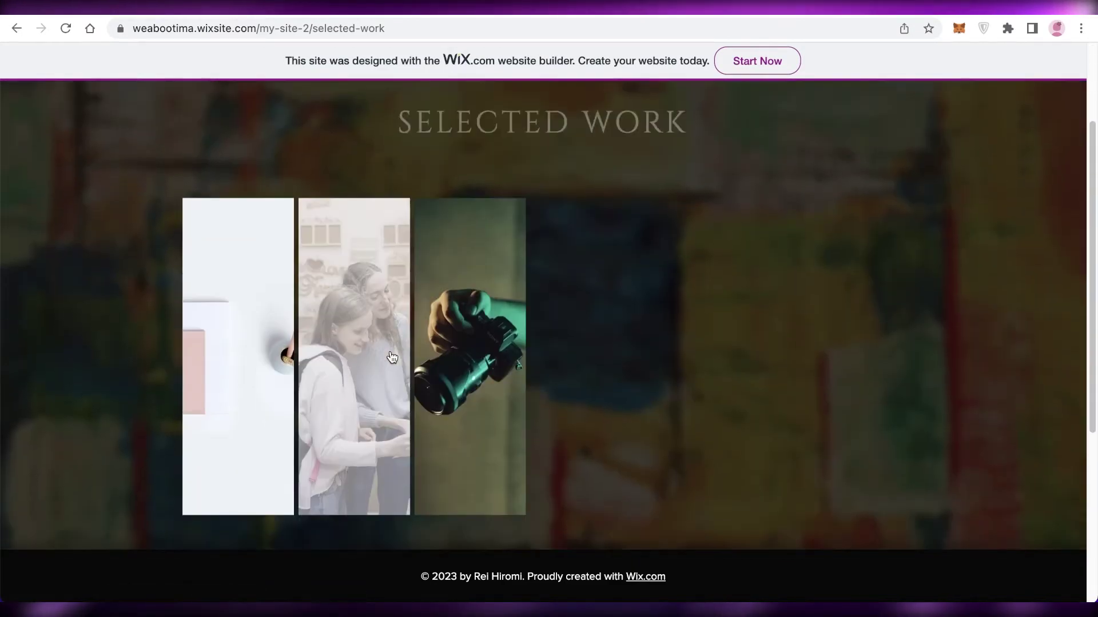
{"action": "scroll", "coordinate": [745, 304], "scroll_direction": "up", "scroll_amount": 3}
{"action": "mouse_move", "coordinate": [901, 114]}
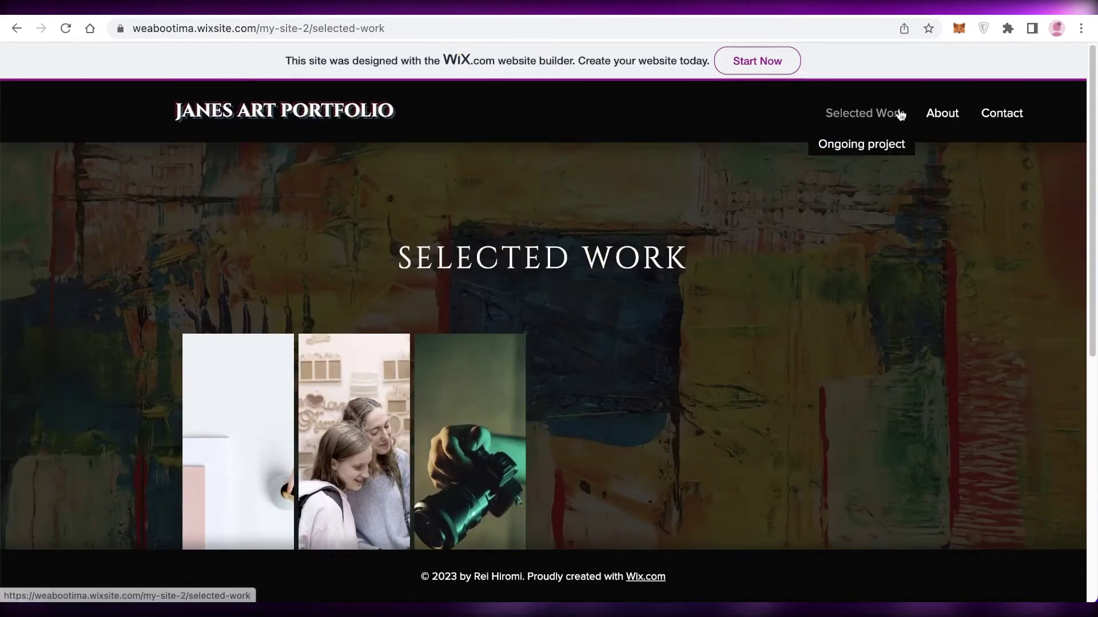
{"action": "scroll", "coordinate": [892, 117], "scroll_direction": "down", "scroll_amount": 5}
{"action": "scroll", "coordinate": [887, 117], "scroll_direction": "up", "scroll_amount": 5}
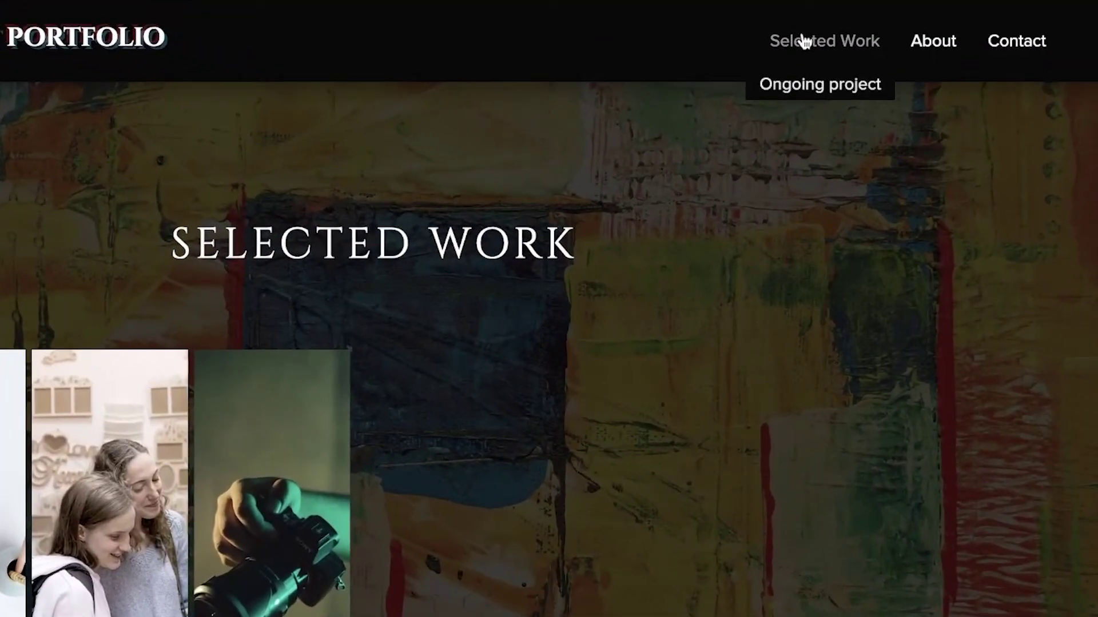
{"action": "left_click", "coordinate": [809, 91]}
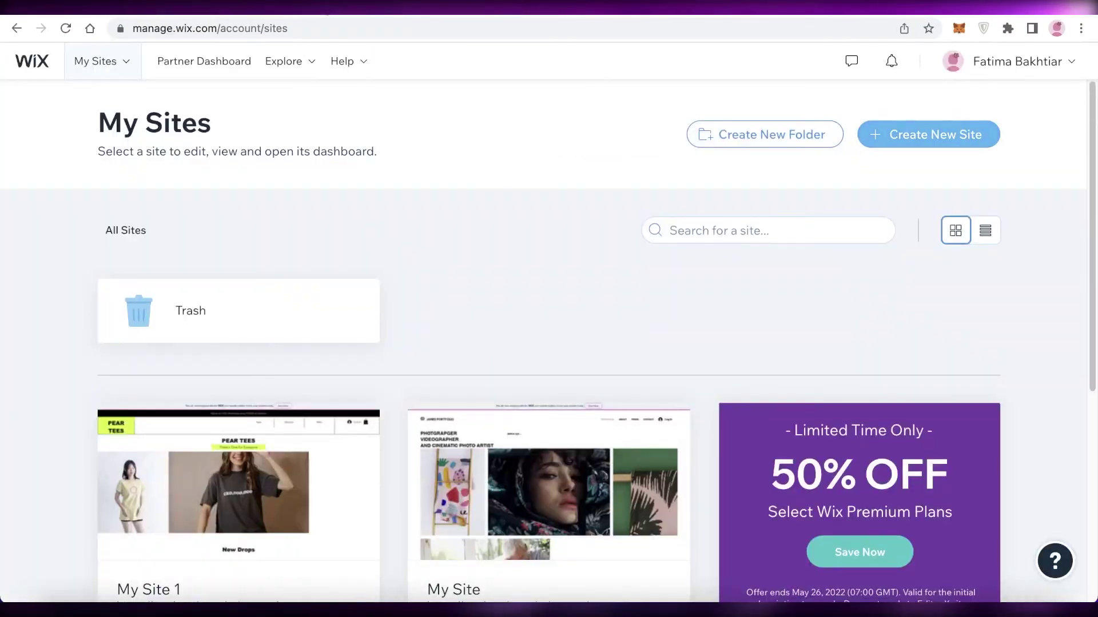
Step: Reload My Sites and select My Site 2 to open its dashboard
{"action": "scroll", "coordinate": [426, 167], "scroll_direction": "down", "scroll_amount": 5}
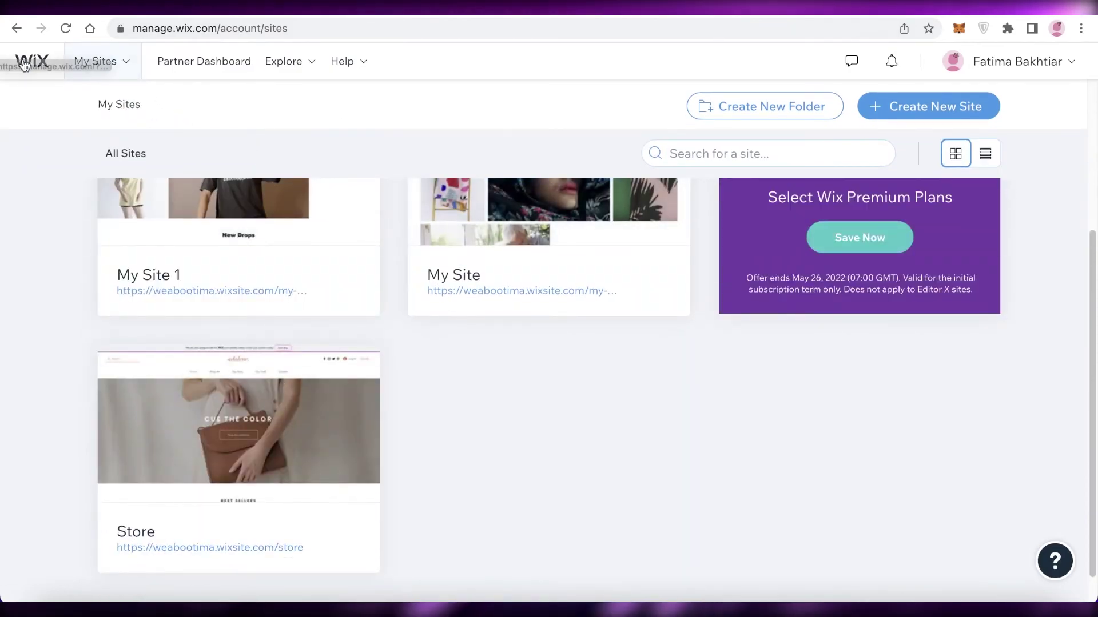
{"action": "left_click", "coordinate": [66, 28]}
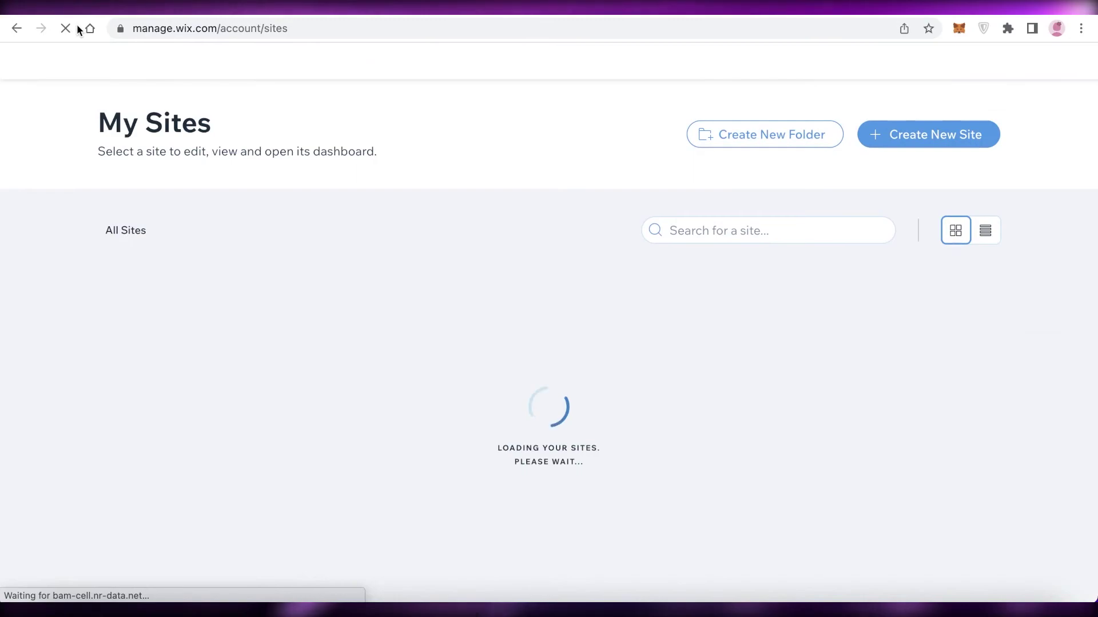
{"action": "scroll", "coordinate": [219, 459], "scroll_direction": "down", "scroll_amount": 6}
{"action": "scroll", "coordinate": [440, 321], "scroll_direction": "up", "scroll_amount": 6}
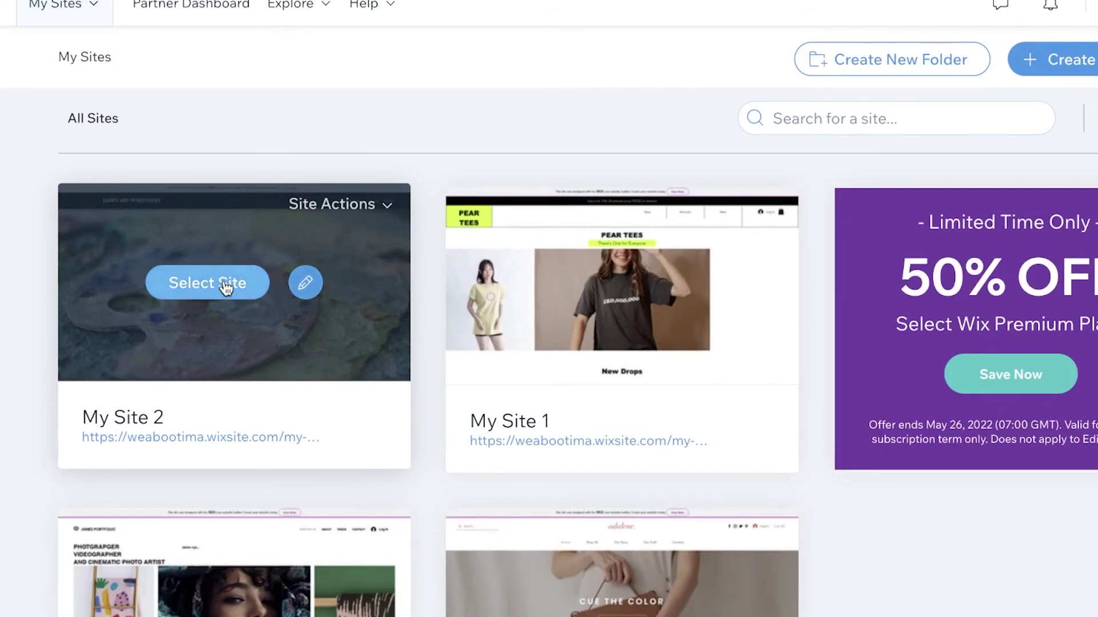
{"action": "left_click", "coordinate": [226, 288]}
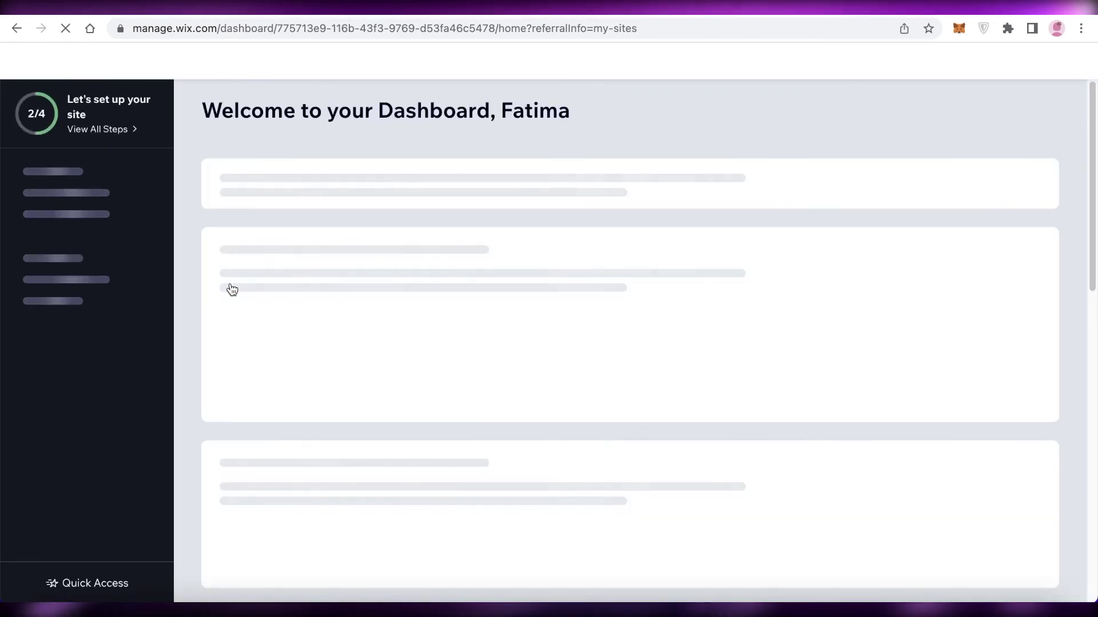
{"action": "scroll", "coordinate": [415, 148], "scroll_direction": "down", "scroll_amount": 5}
{"action": "scroll", "coordinate": [417, 152], "scroll_direction": "up", "scroll_amount": 5}
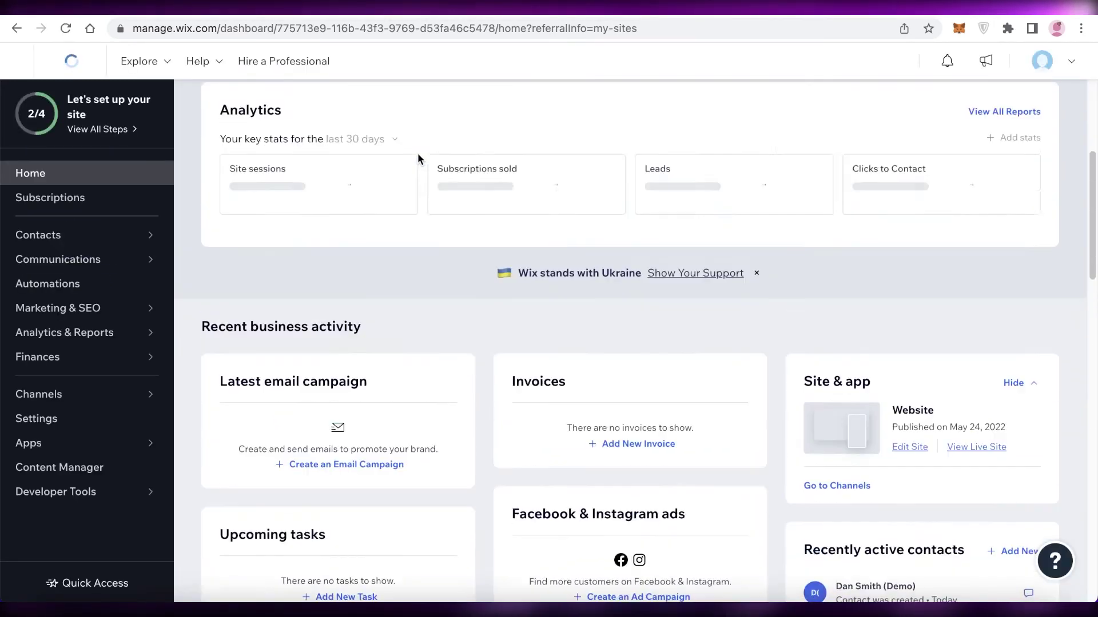
{"action": "scroll", "coordinate": [452, 287], "scroll_direction": "down", "scroll_amount": 5}
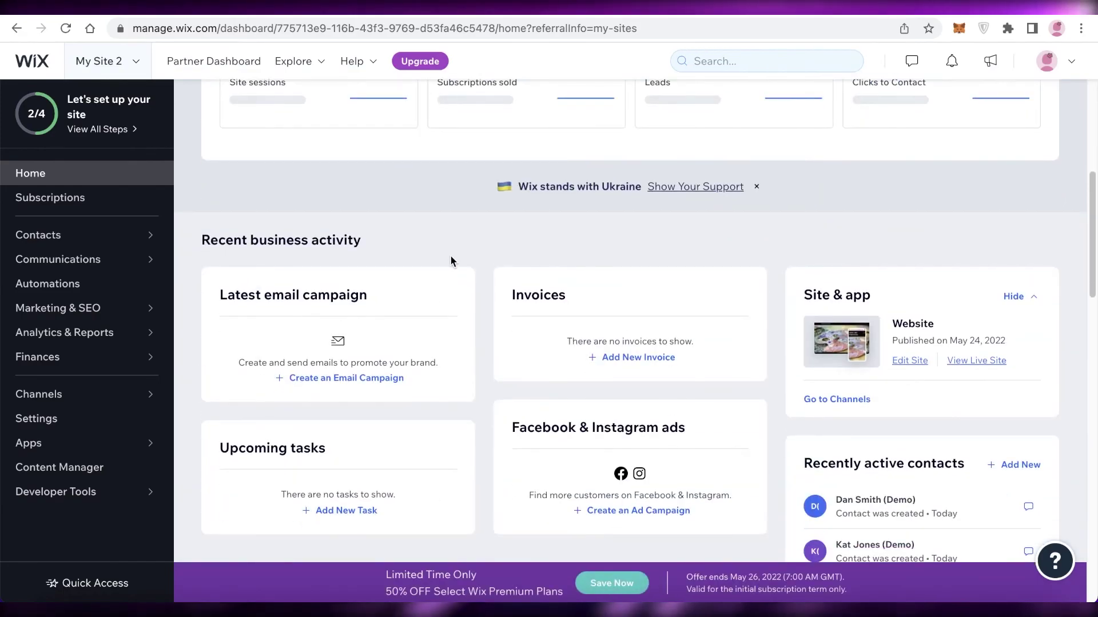